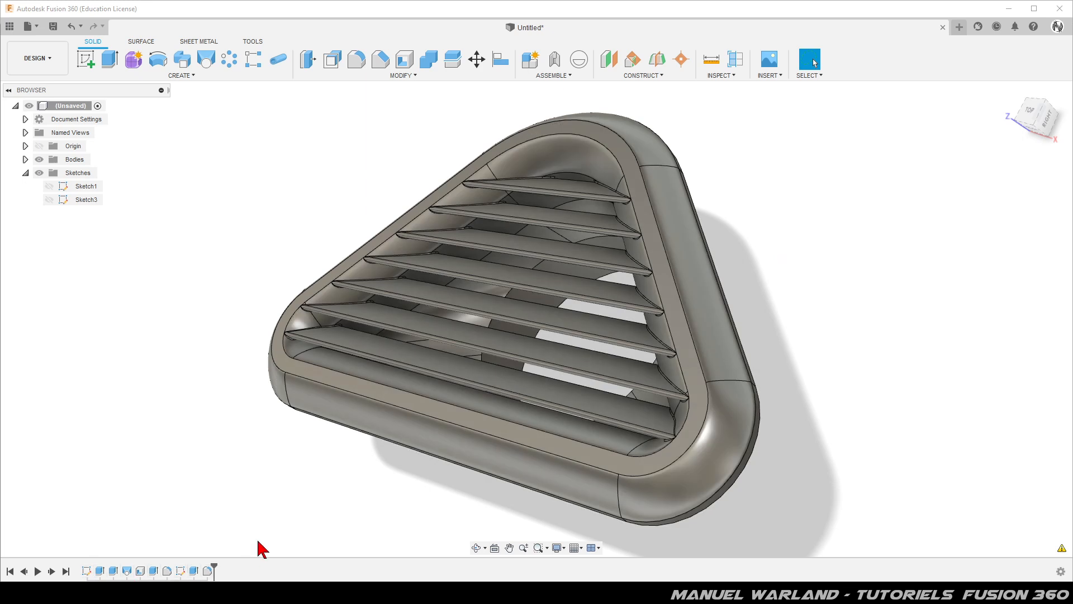
{"action": "middle_click_drag", "start_coordinate": [810, 391], "coordinate": [779, 397], "text": "shift"}
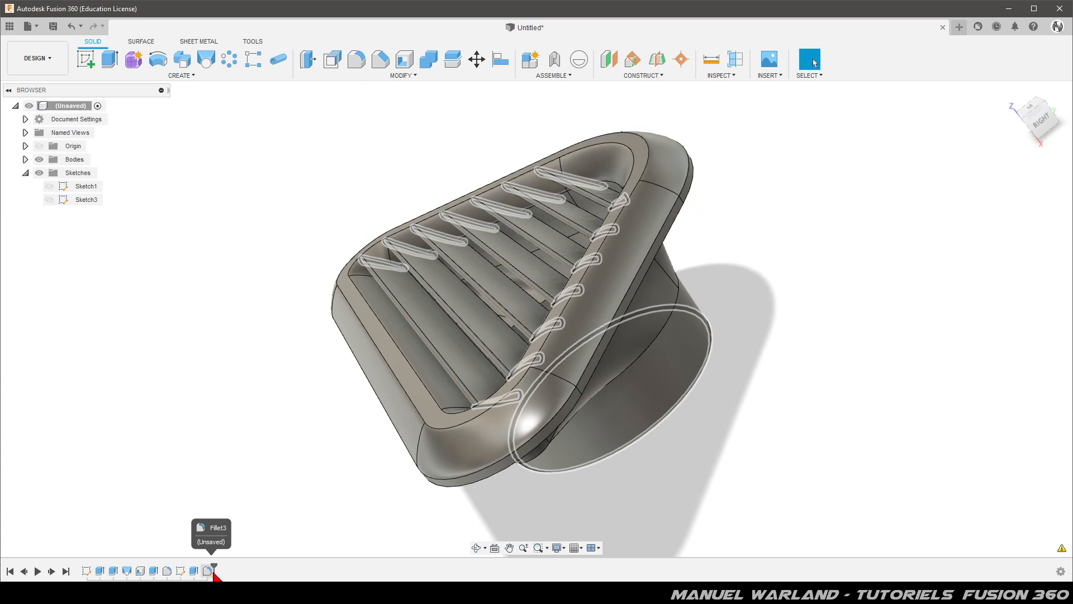
{"action": "mouse_move", "coordinate": [270, 443]}
{"action": "middle_mouse_down", "text": "shift"}
{"action": "mouse_move", "coordinate": [313, 470]}
{"action": "mouse_move", "coordinate": [246, 462]}
{"action": "mouse_move", "coordinate": [269, 457]}
{"action": "middle_mouse_up", "text": "shift"}
{"action": "key", "text": "Escape"}
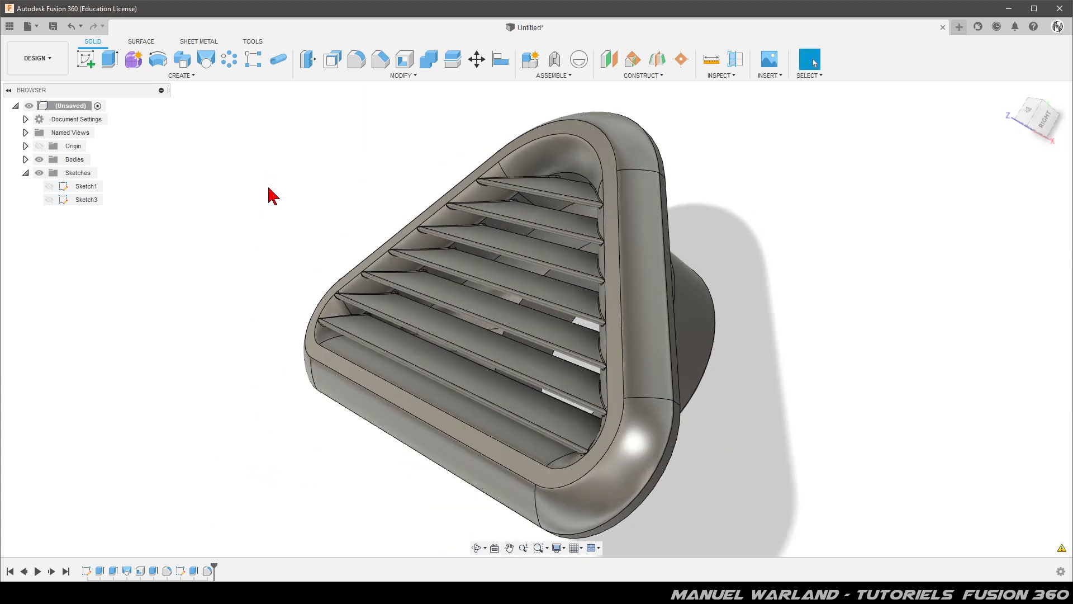
Step: Create a new design and start a sketch on the horizontal XY plane
{"action": "left_click", "coordinate": [961, 32]}
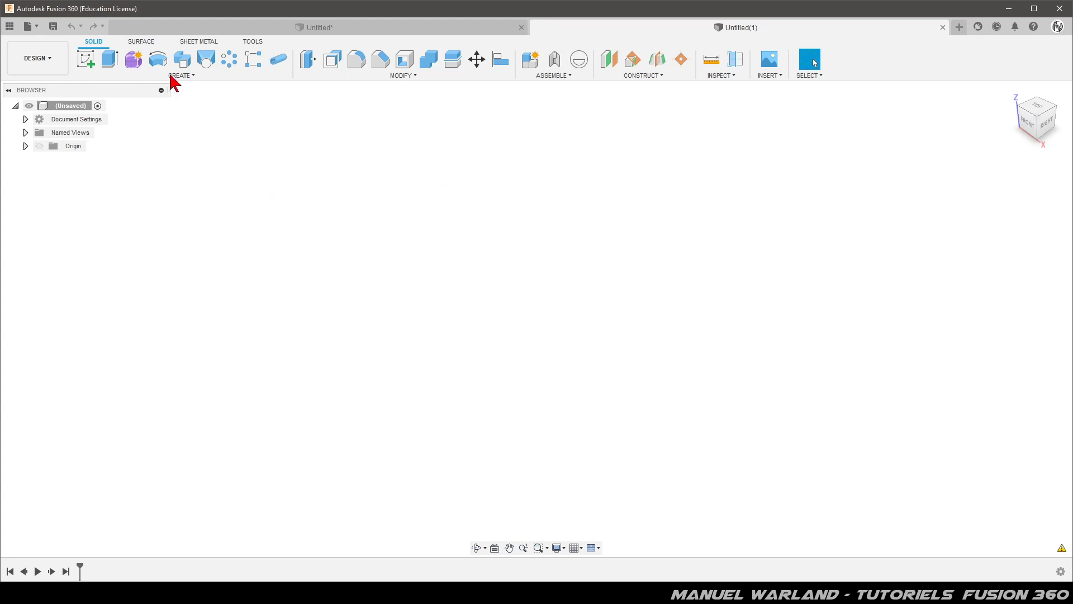
{"action": "left_click", "coordinate": [84, 57]}
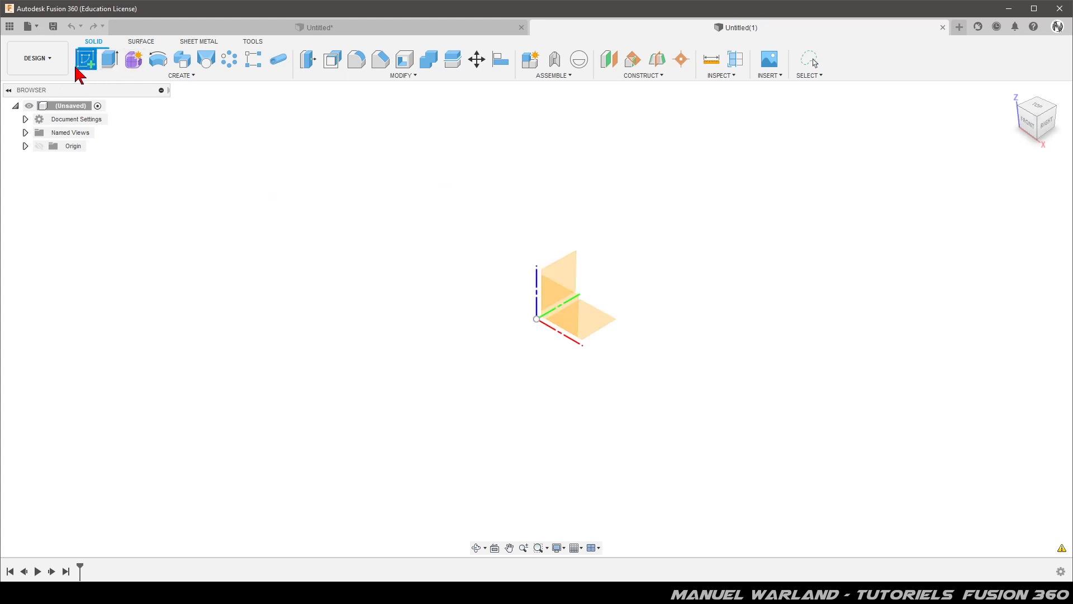
{"action": "left_click", "coordinate": [606, 323]}
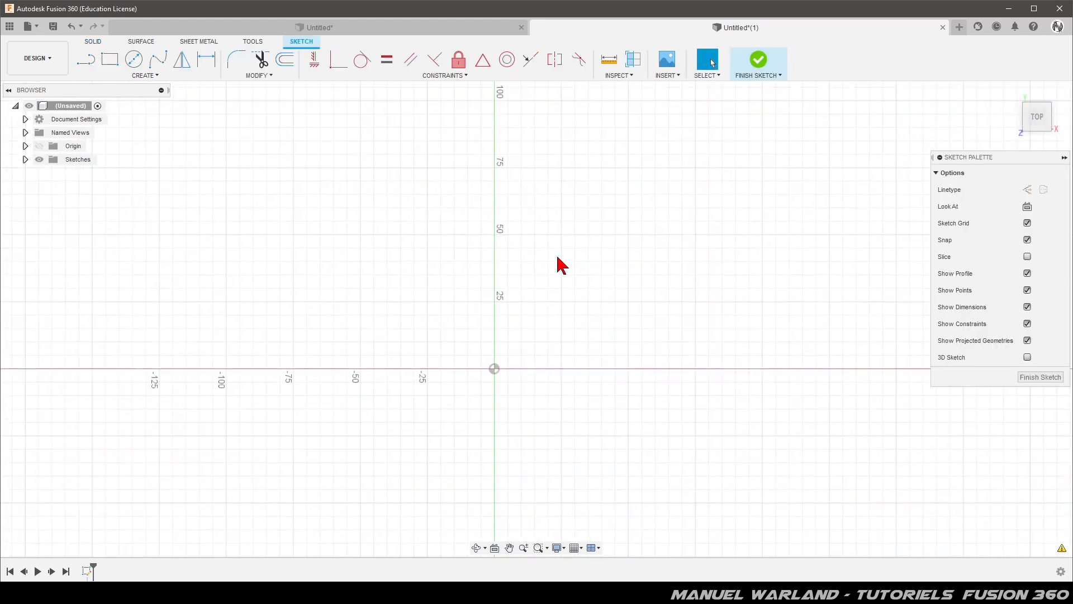
Step: Sketch a 60 mm diameter circle centred on the horizontal axis, about 75 mm left of the origin
{"action": "left_click", "coordinate": [134, 59]}
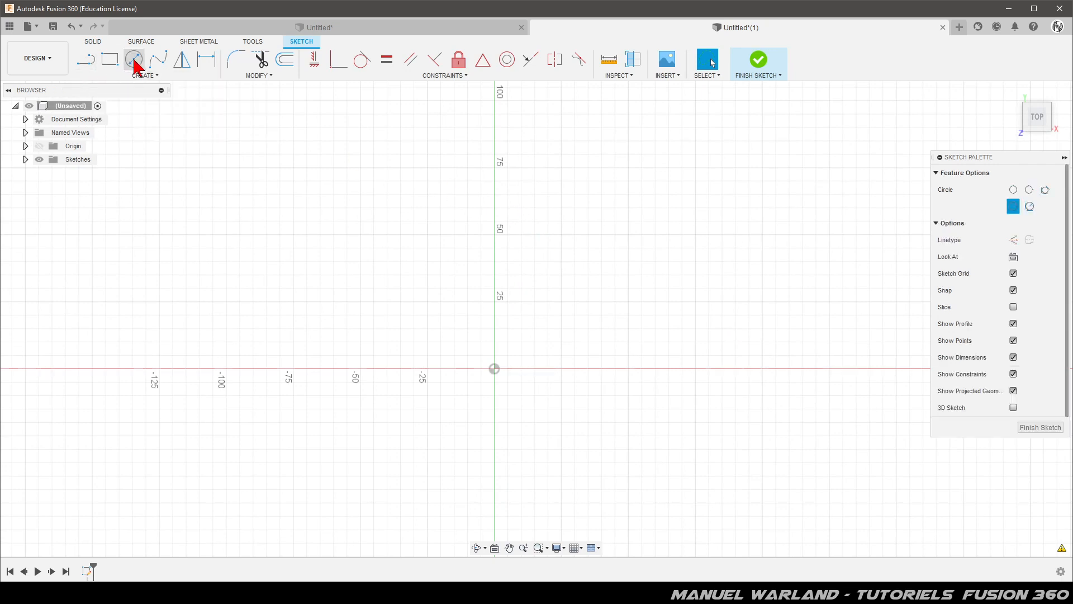
{"action": "left_click", "coordinate": [292, 369]}
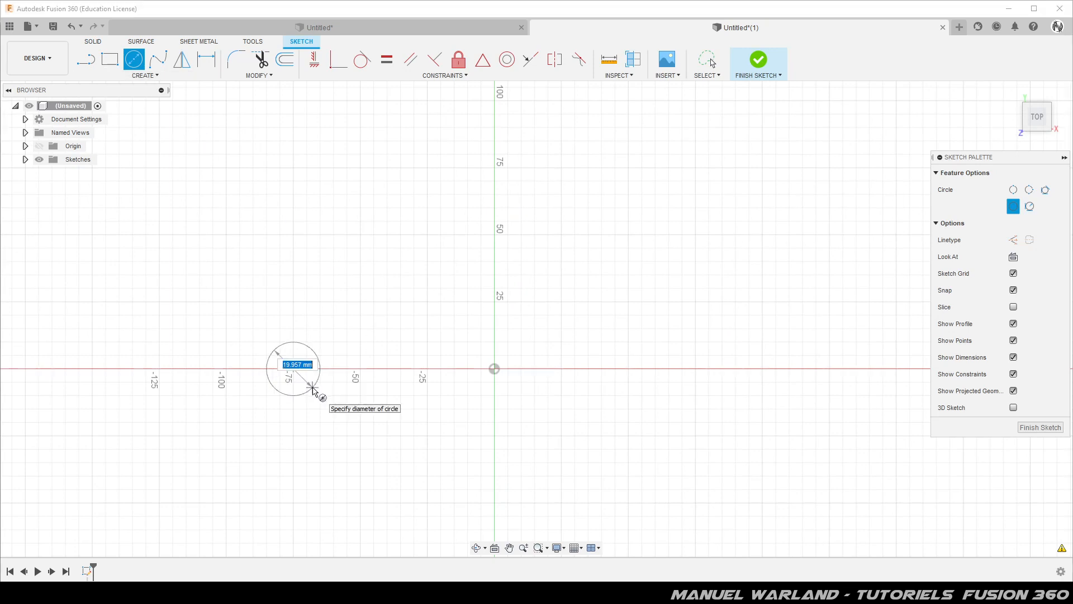
{"action": "type", "text": "60"}
{"action": "key", "text": "Return"}
{"action": "key", "text": "Escape"}
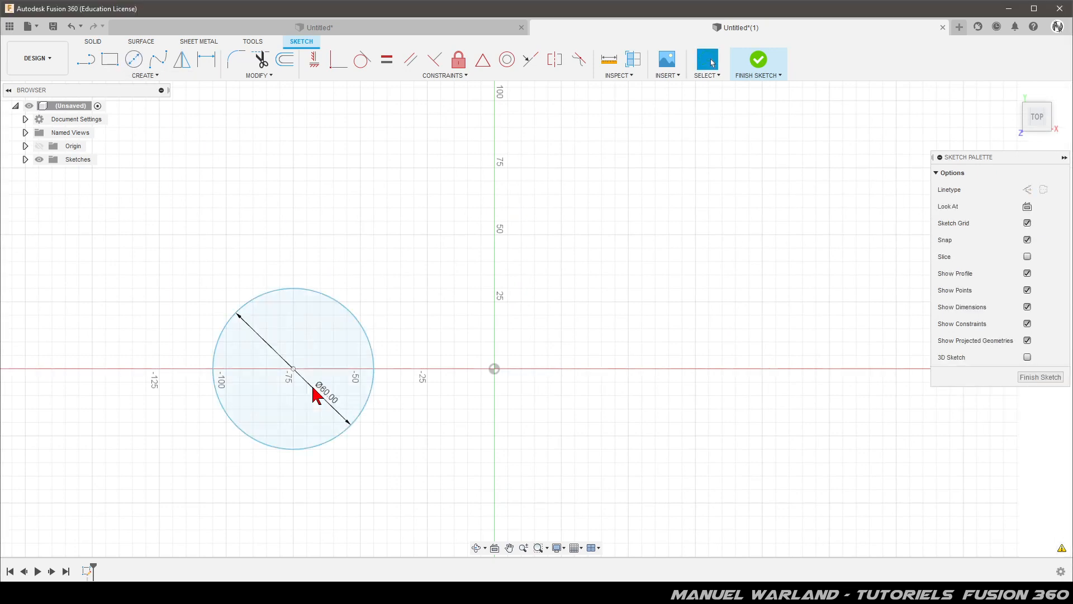
Step: Sketch a second 60 mm diameter circle centred on the horizontal axis, about 100 mm right of the origin
{"action": "left_click", "coordinate": [134, 59]}
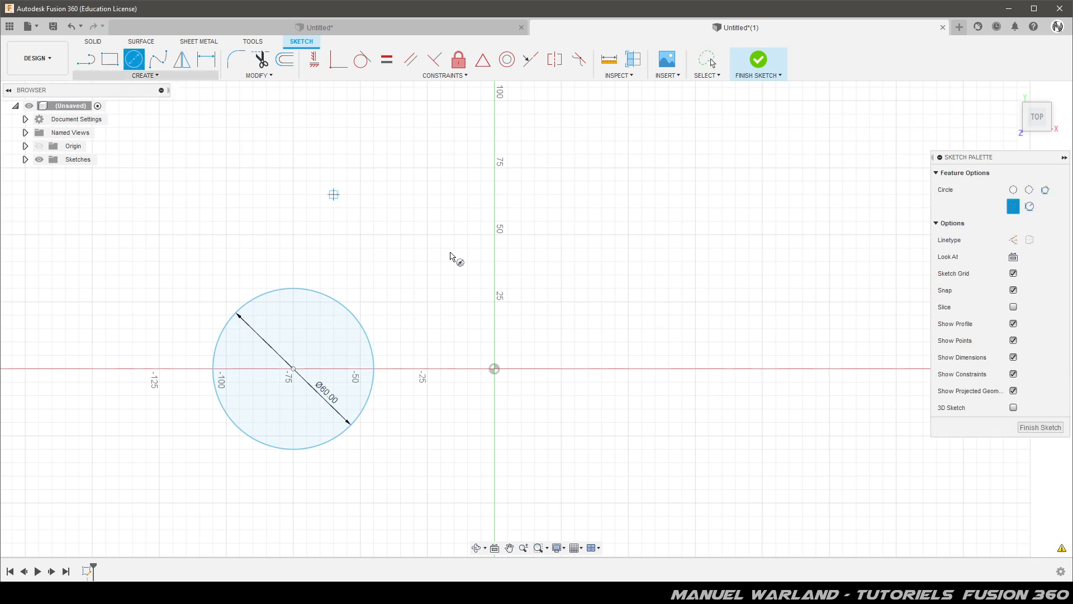
{"action": "left_click", "coordinate": [762, 369]}
{"action": "type", "text": "60"}
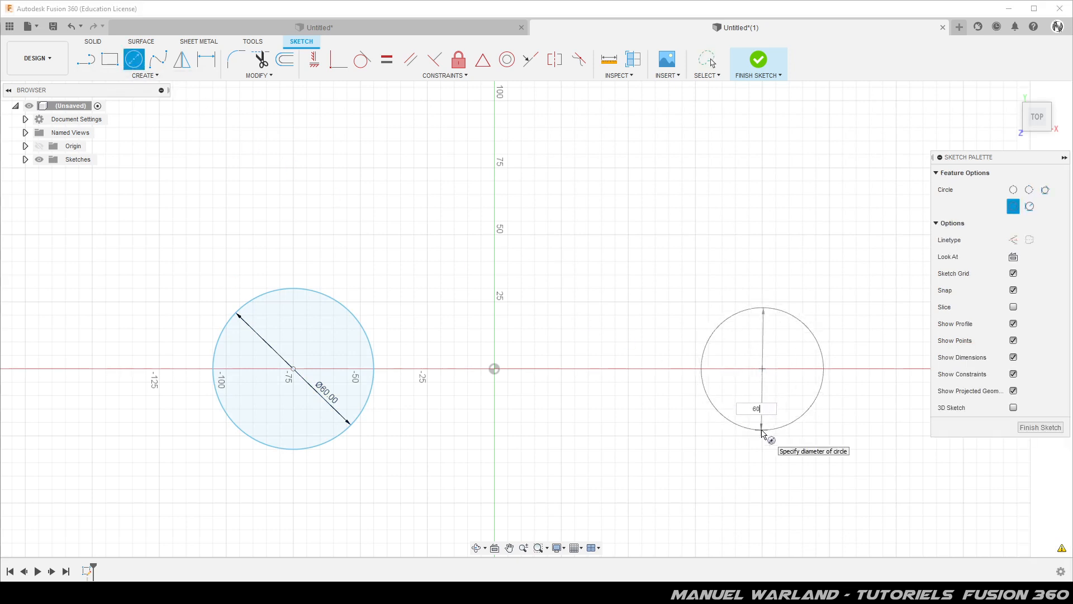
{"action": "key", "text": "Return"}
{"action": "key", "text": "Escape"}
Step: Sketch a 120 mm diameter circle centred on the vertical axis, about 95 mm above the origin
{"action": "left_click", "coordinate": [134, 59]}
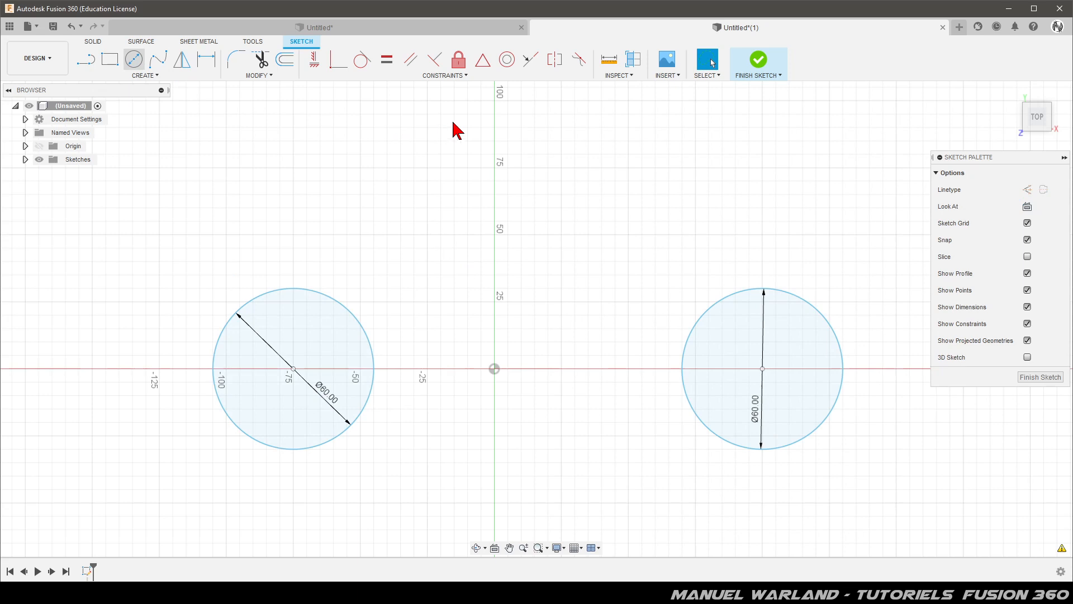
{"action": "left_click", "coordinate": [494, 115]}
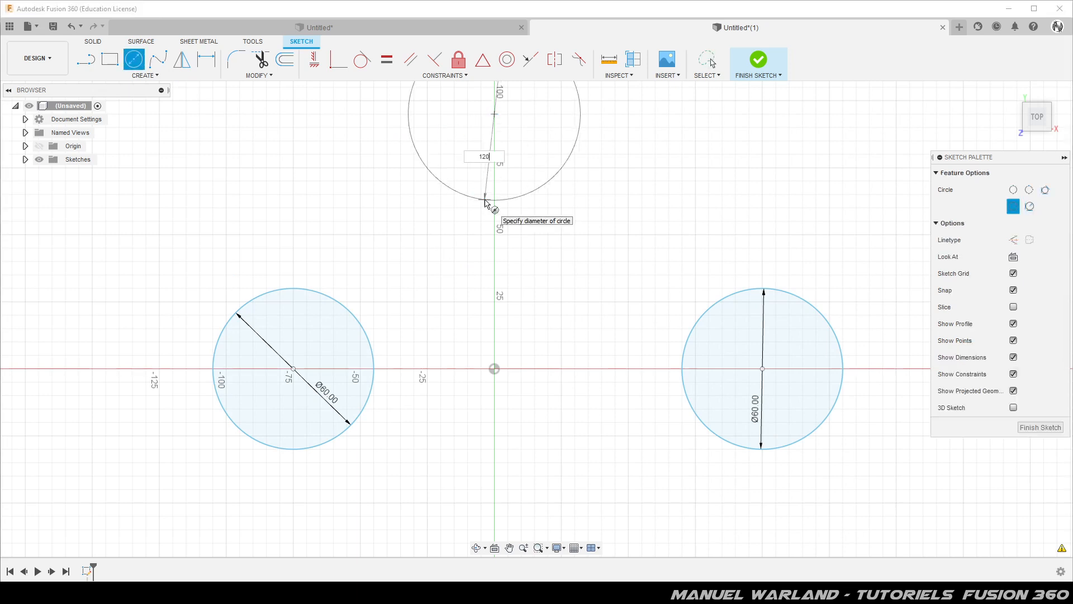
{"action": "key", "text": "Return"}
{"action": "key", "text": "Escape"}
Step: Move the diameter dimension labels of all three circles outside their outlines
{"action": "scroll", "coordinate": [434, 439], "scroll_direction": "down", "scroll_amount": 2}
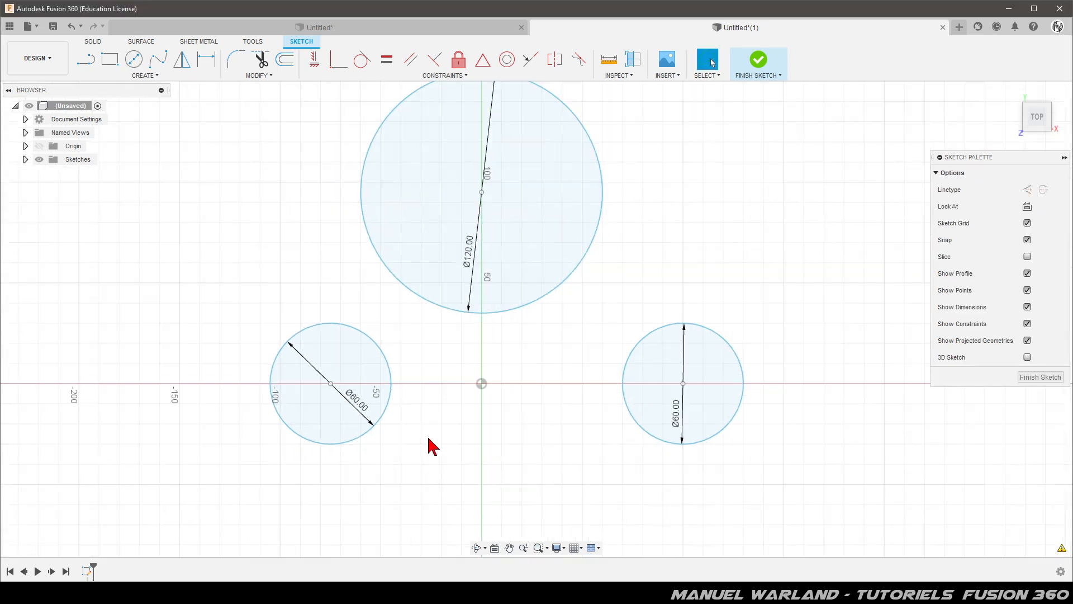
{"action": "scroll", "coordinate": [429, 438], "scroll_direction": "down", "scroll_amount": 1}
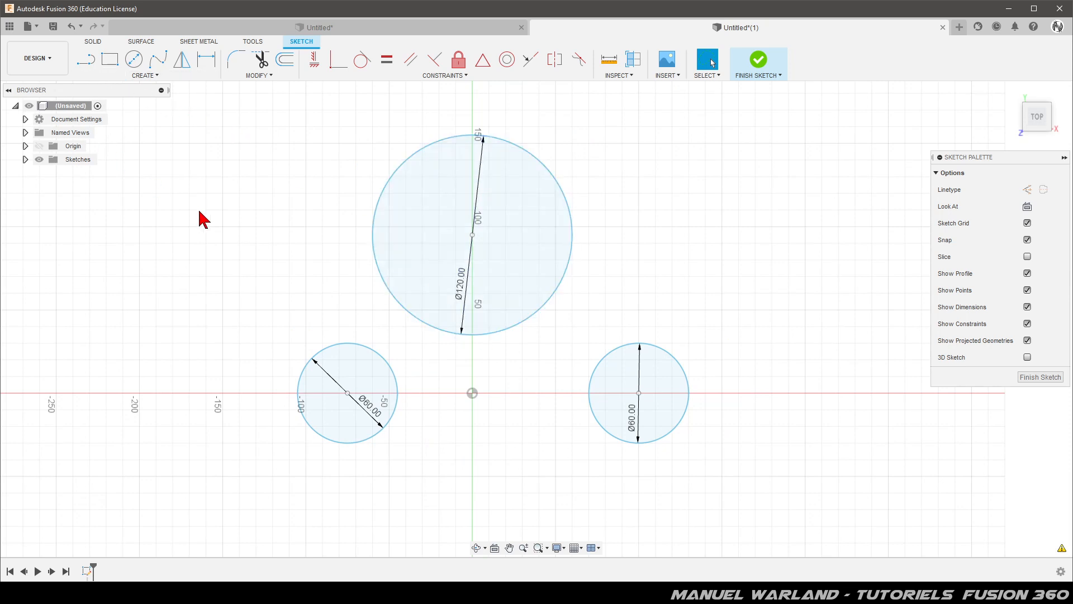
{"action": "left_click_drag", "start_coordinate": [461, 302], "coordinate": [377, 136]}
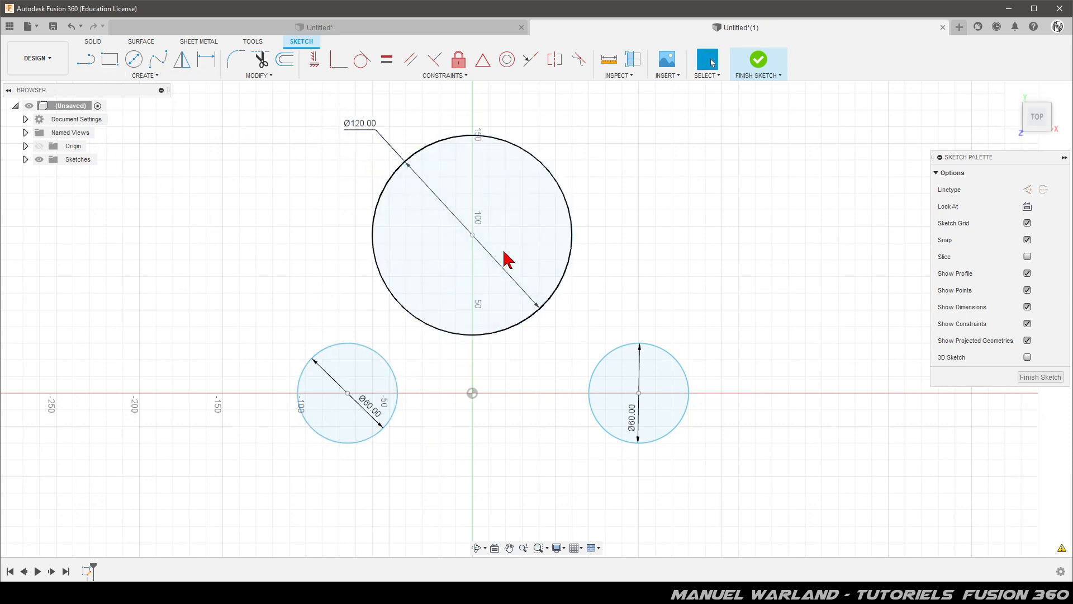
{"action": "left_click_drag", "start_coordinate": [631, 419], "coordinate": [686, 475]}
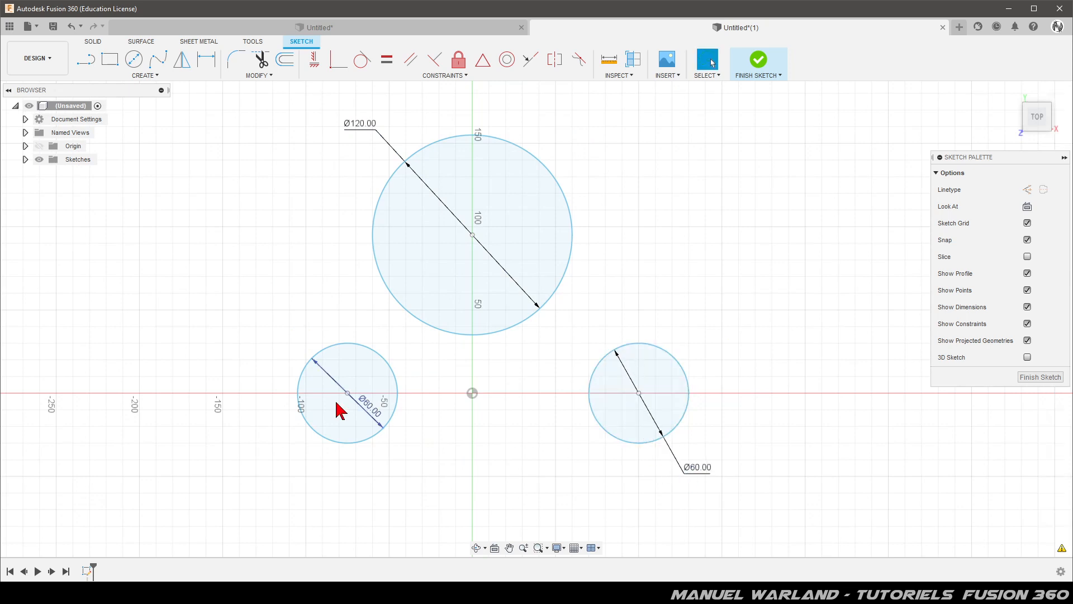
{"action": "left_click_drag", "start_coordinate": [376, 417], "coordinate": [277, 434]}
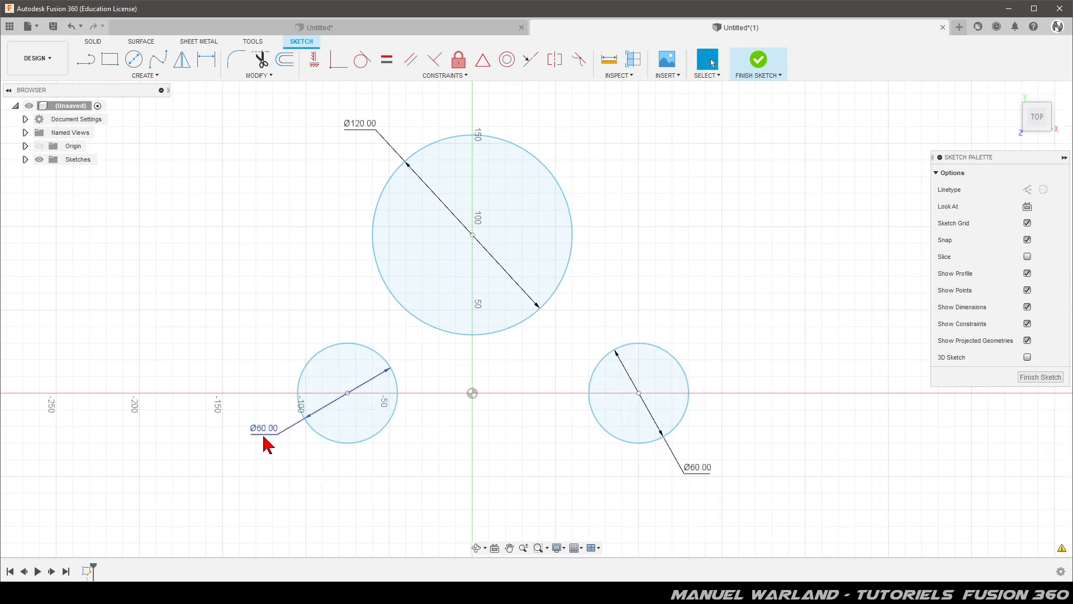
Step: Switch the dimensions of all three circles from diameter to radius display
{"action": "right_click", "coordinate": [259, 432]}
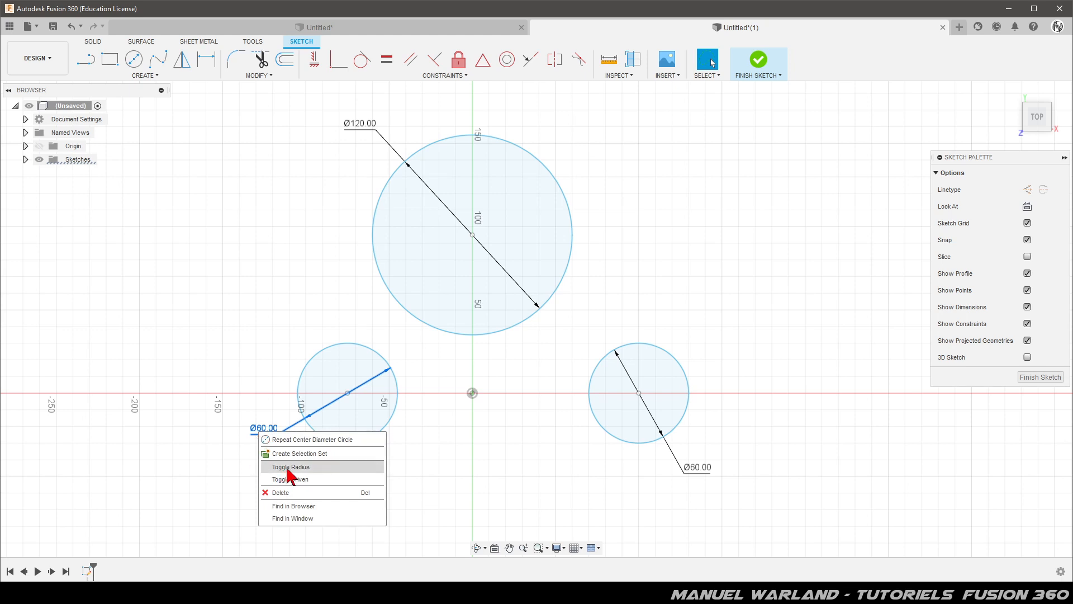
{"action": "left_click", "coordinate": [319, 469]}
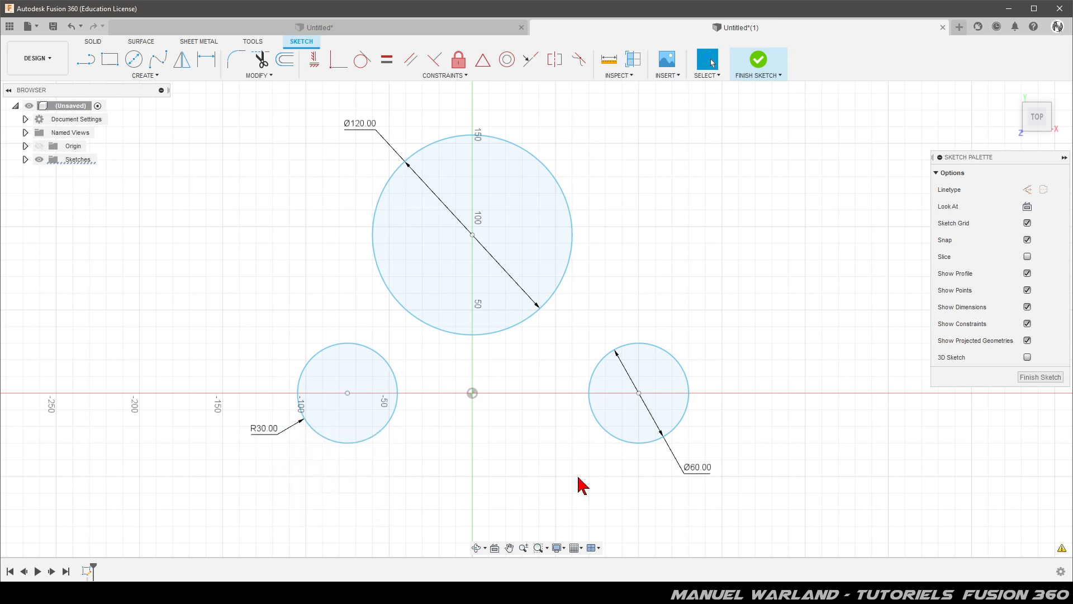
{"action": "right_click", "coordinate": [697, 472]}
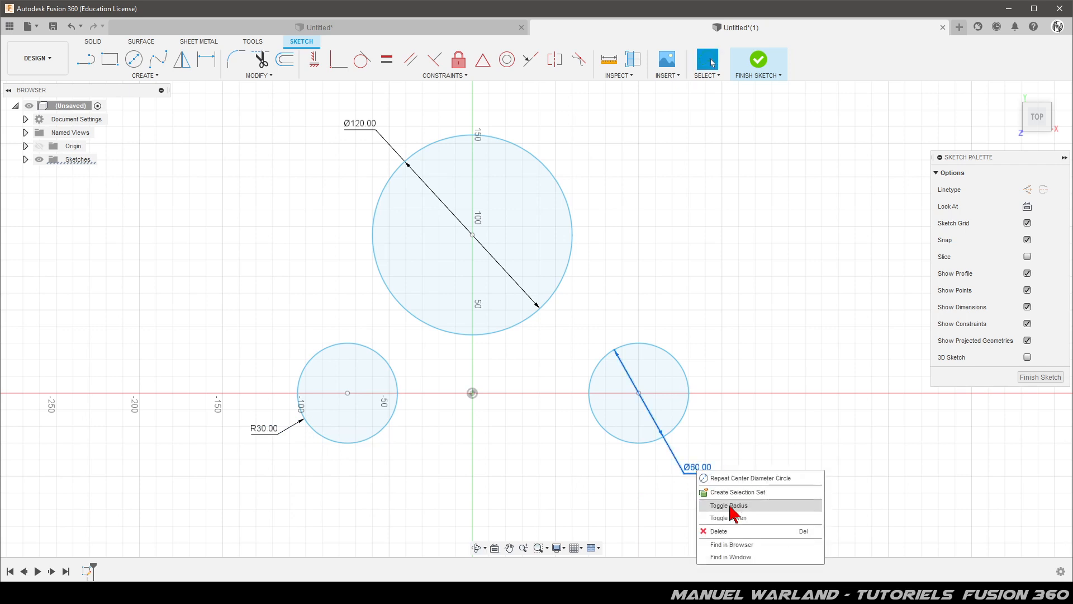
{"action": "left_click", "coordinate": [777, 505]}
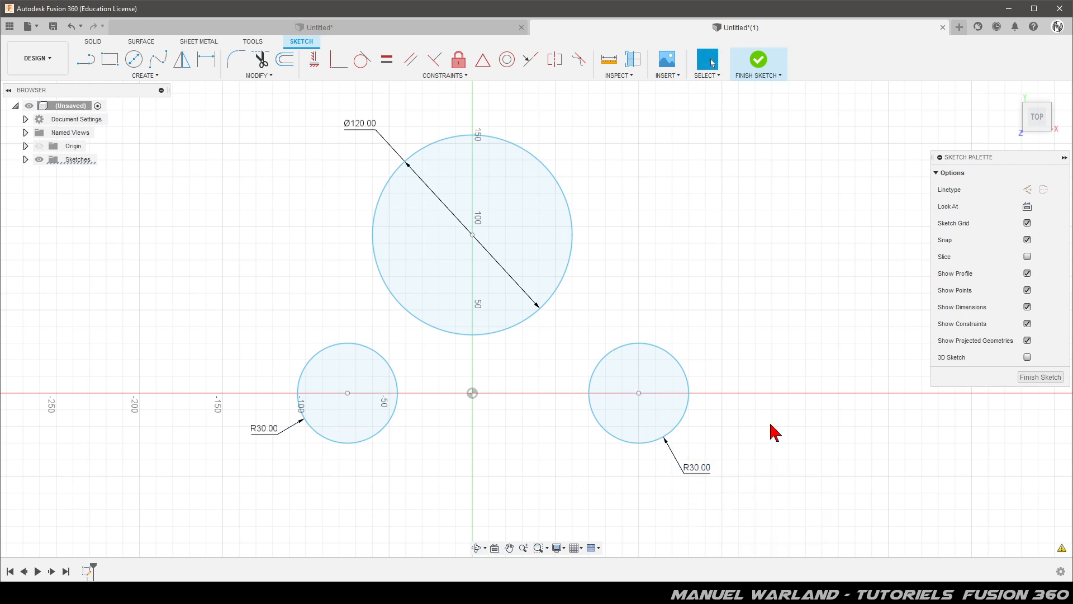
{"action": "right_click", "coordinate": [362, 125]}
{"action": "left_click", "coordinate": [394, 161]}
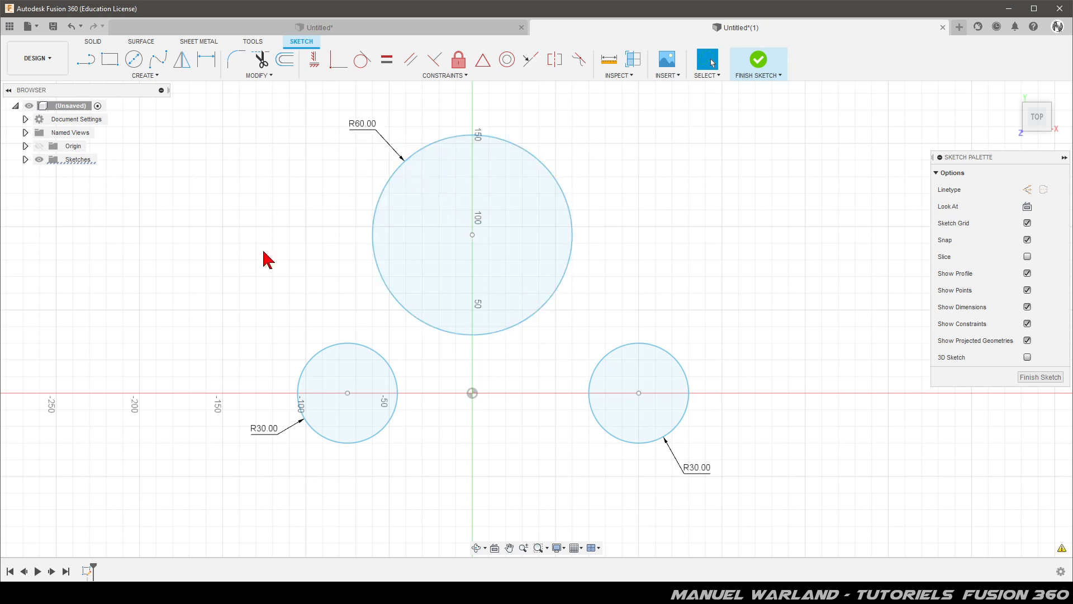
Step: Constrain both small circle centres horizontally and the large circle centre vertically to the origin
{"action": "left_click", "coordinate": [315, 64]}
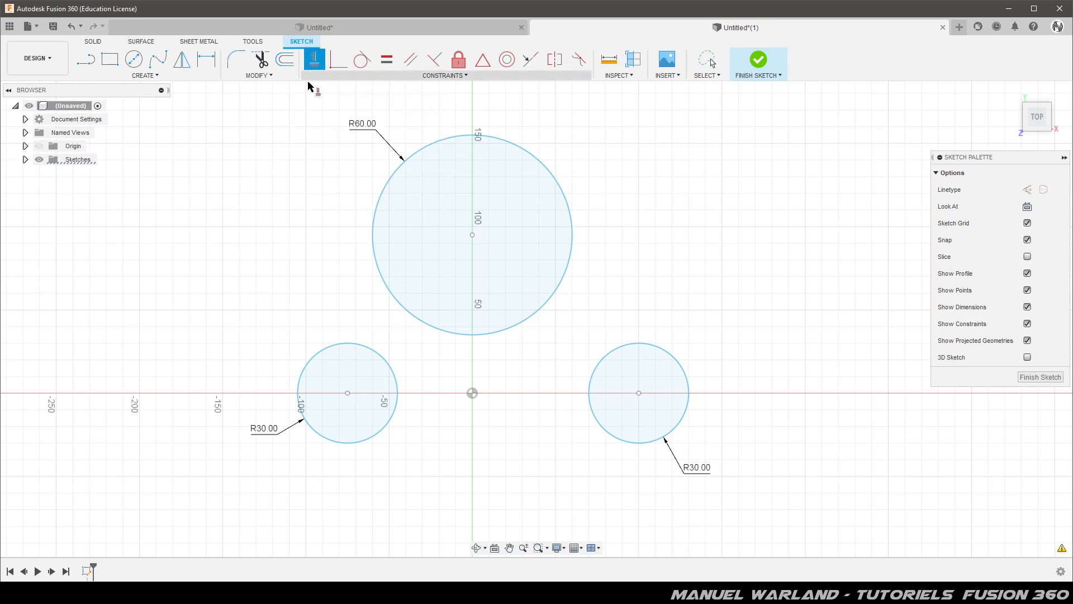
{"action": "left_click", "coordinate": [347, 394]}
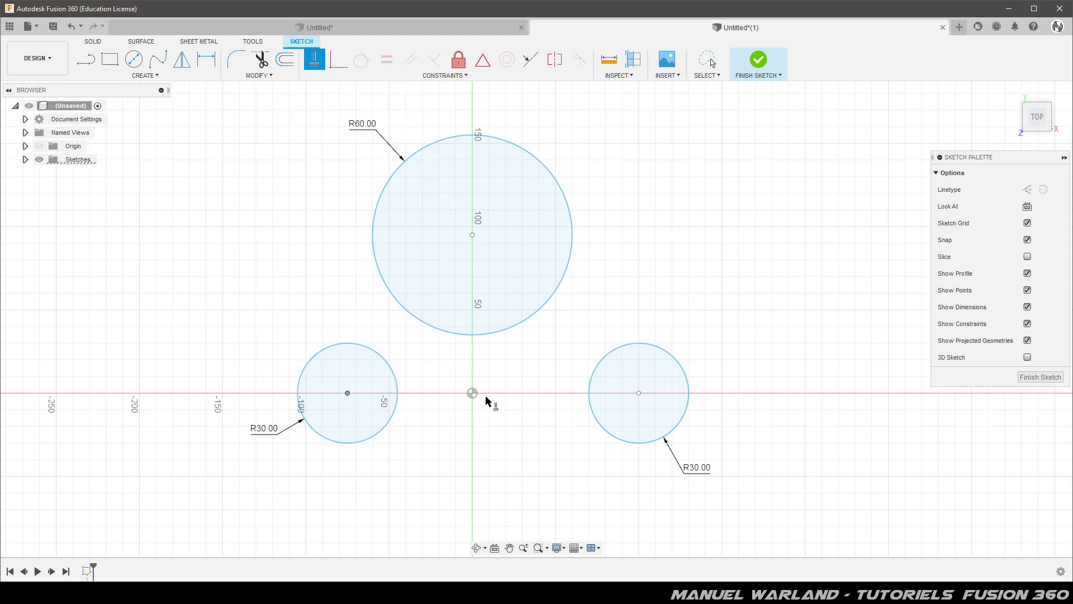
{"action": "left_click", "coordinate": [472, 394]}
{"action": "left_click", "coordinate": [638, 393]}
{"action": "left_click", "coordinate": [472, 395]}
{"action": "left_click", "coordinate": [473, 235]}
{"action": "left_click", "coordinate": [472, 394]}
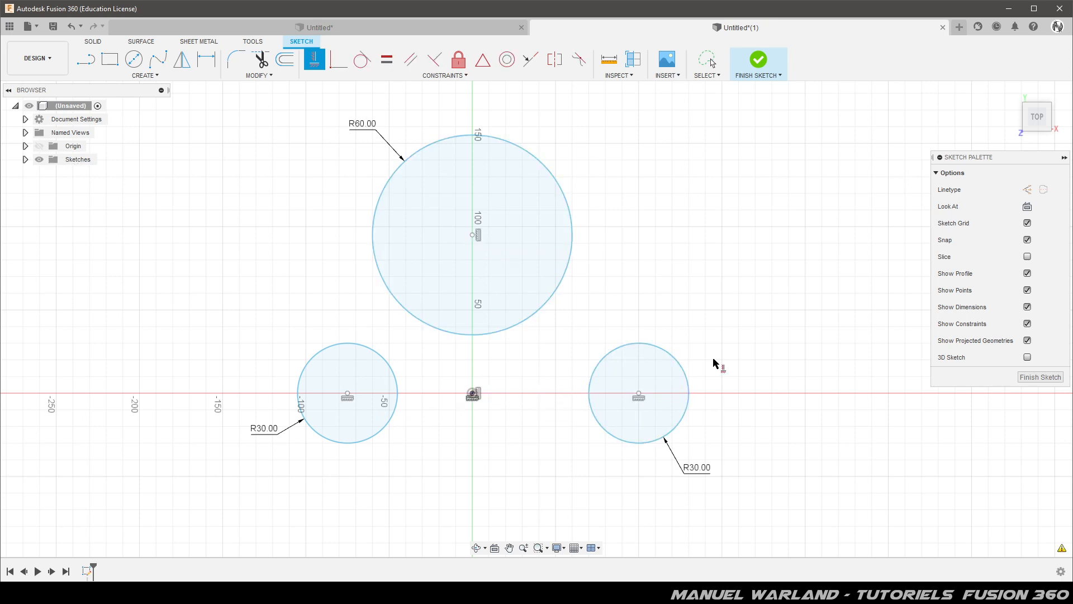
Step: Draw a short vertical line down from the origin and convert it to a construction line
{"action": "left_click", "coordinate": [84, 58]}
{"action": "left_click", "coordinate": [473, 394]}
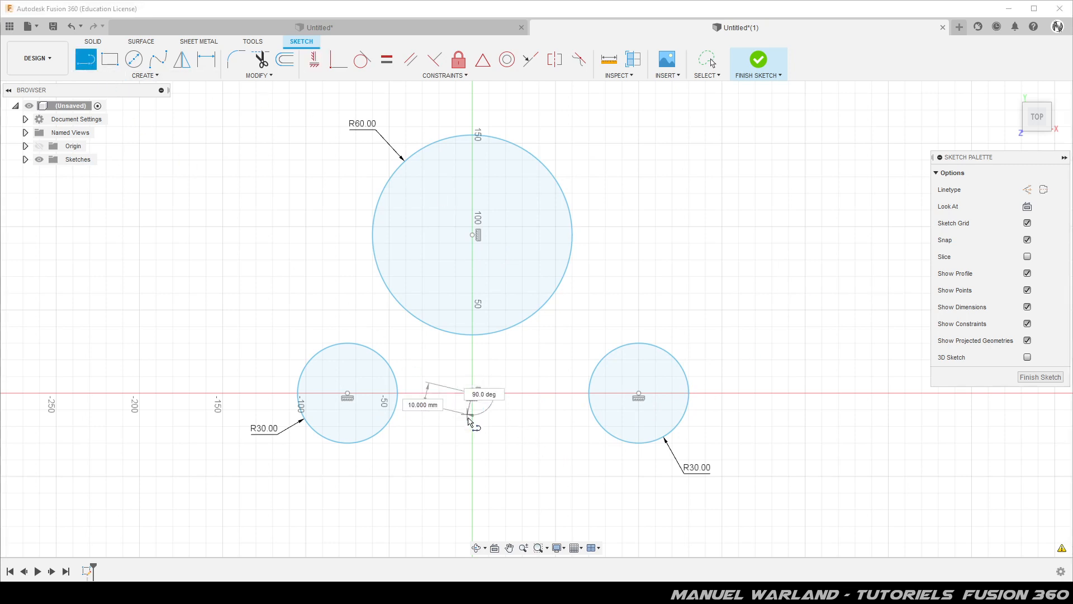
{"action": "left_click", "coordinate": [472, 426]}
{"action": "key", "text": "Escape"}
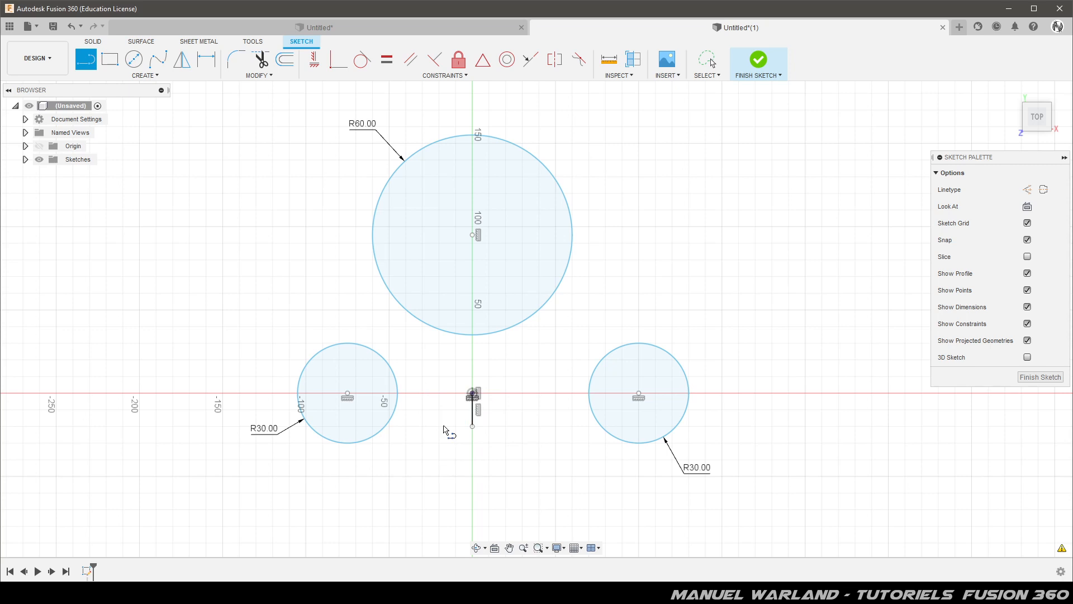
{"action": "key", "text": "Escape"}
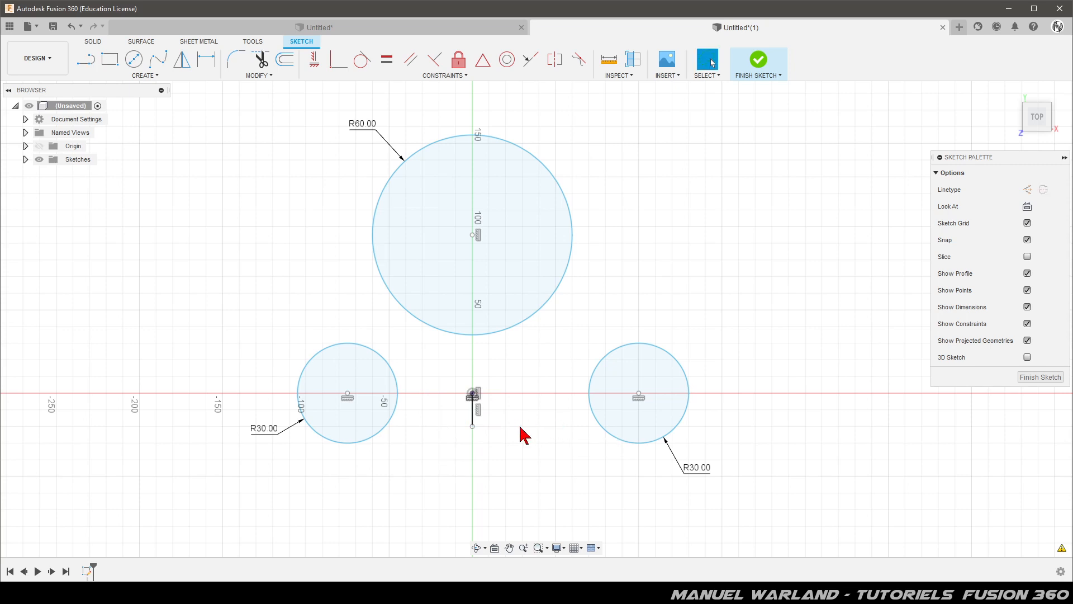
{"action": "left_click", "coordinate": [473, 420]}
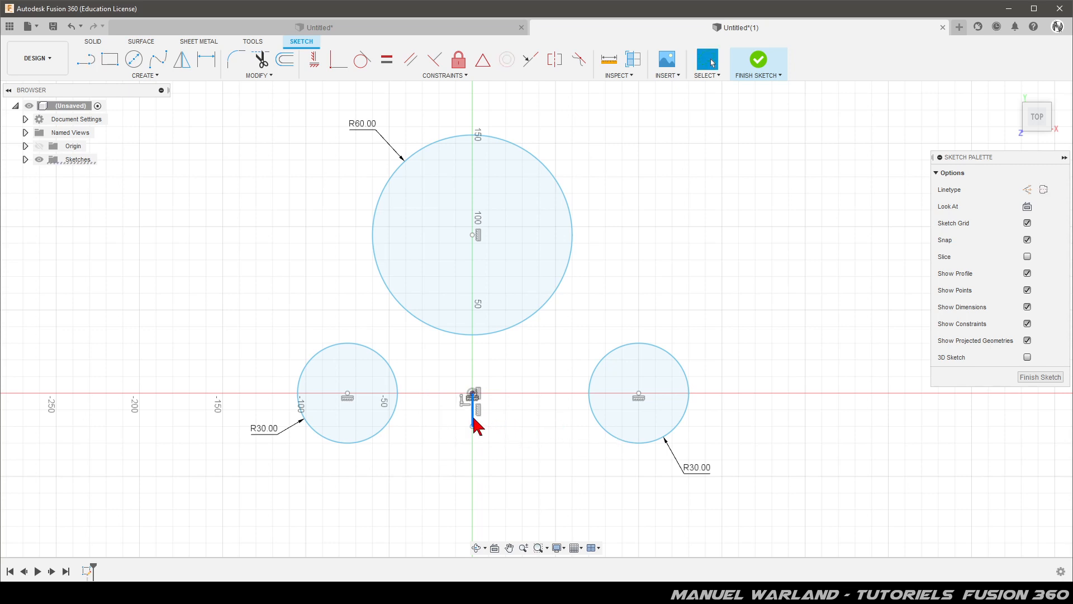
{"action": "key", "text": "x"}
{"action": "key", "text": "Escape"}
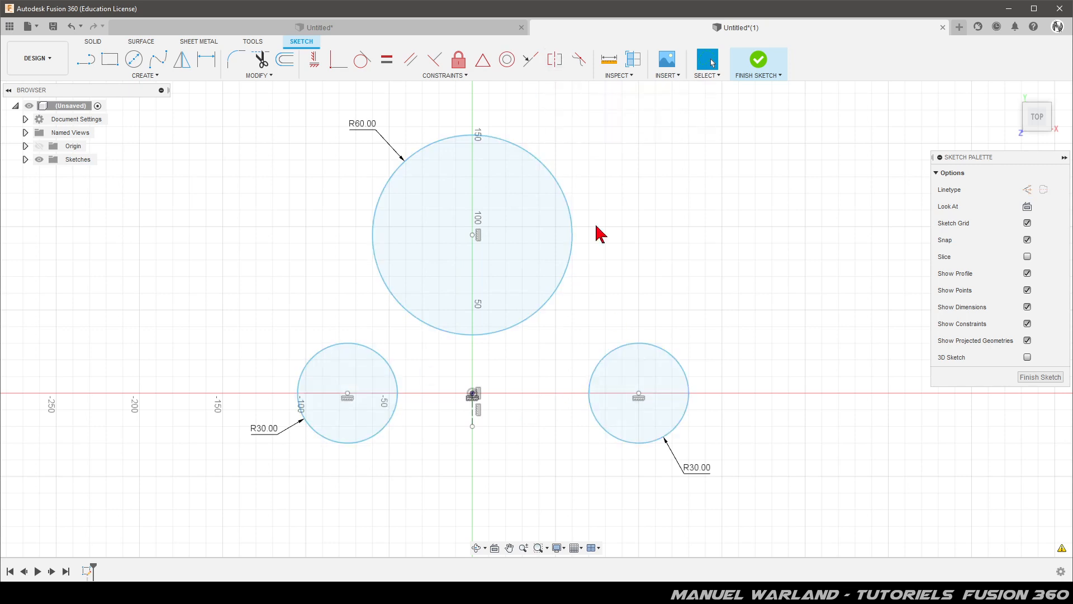
Step: Make the centres of the two small circles symmetric about the vertical construction line
{"action": "left_click", "coordinate": [555, 59]}
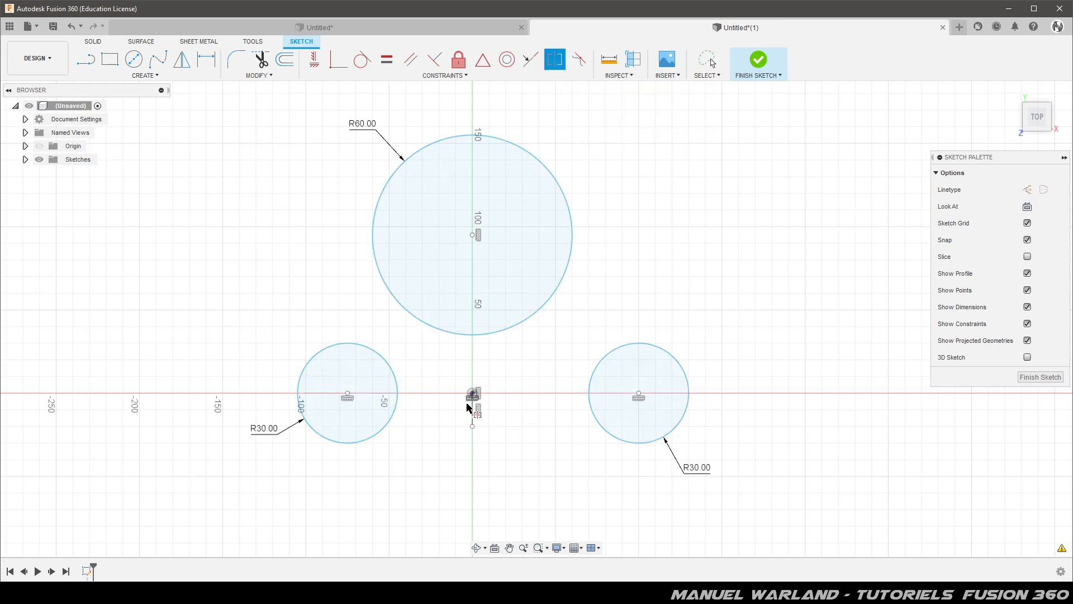
{"action": "left_click", "coordinate": [348, 395]}
{"action": "left_click", "coordinate": [638, 394]}
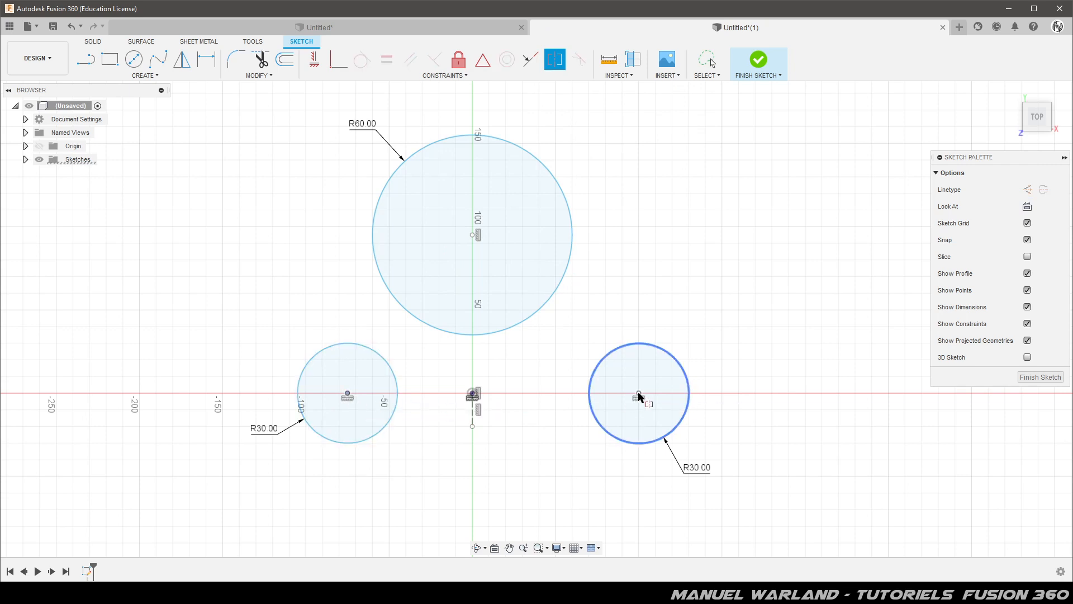
{"action": "left_click", "coordinate": [473, 420]}
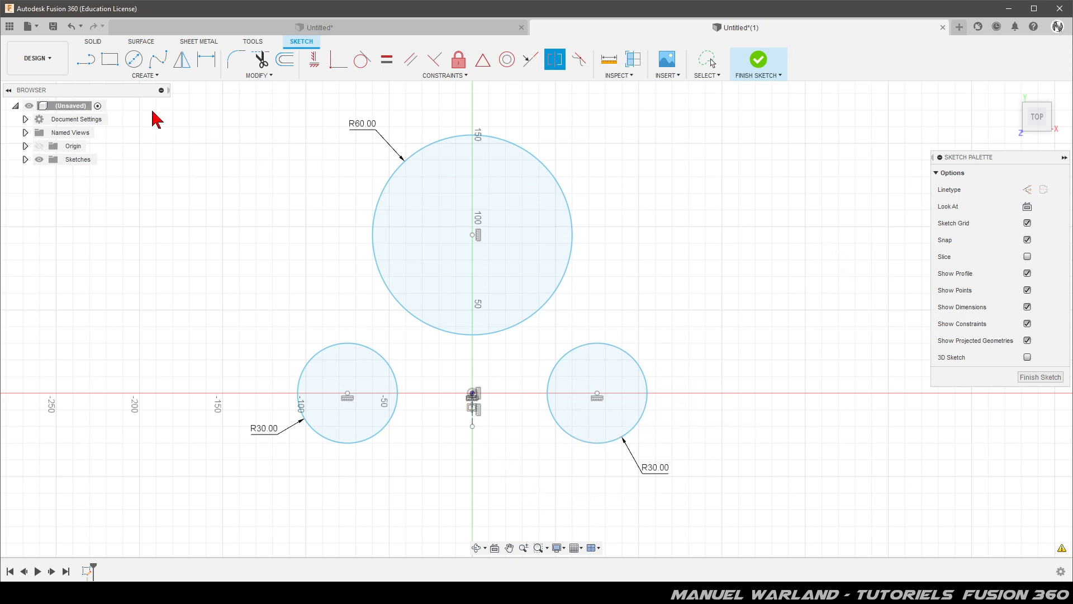
Step: Draw three straight lines tangent to the circles, joining the two small circles along the bottom and each small circle to the large one
{"action": "left_click", "coordinate": [85, 60]}
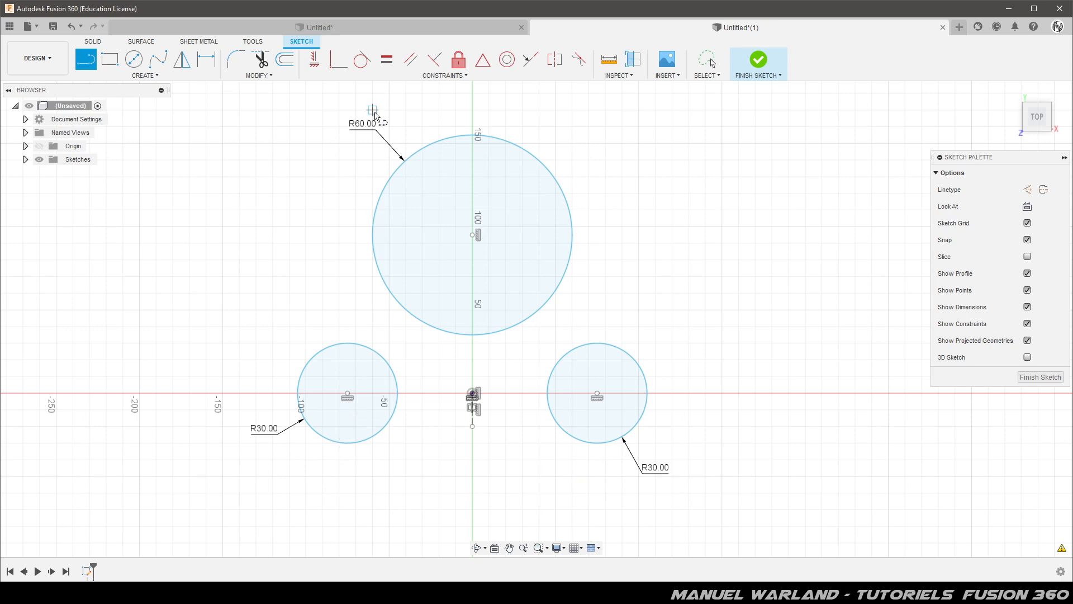
{"action": "left_click", "coordinate": [361, 60]}
{"action": "left_click", "coordinate": [343, 445]}
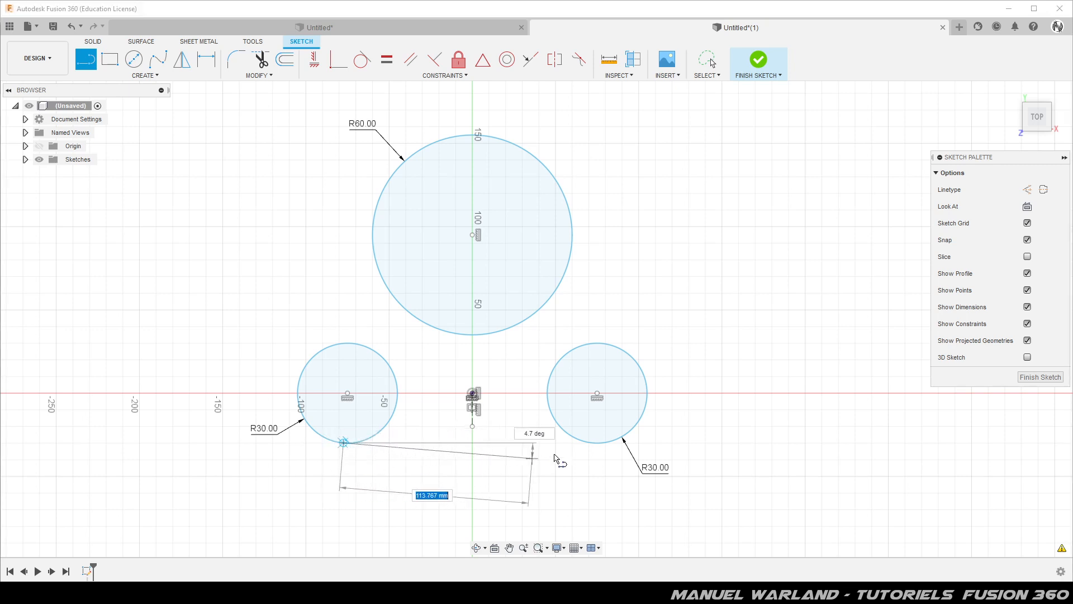
{"action": "double_click", "coordinate": [598, 445]}
{"action": "left_click", "coordinate": [302, 371]}
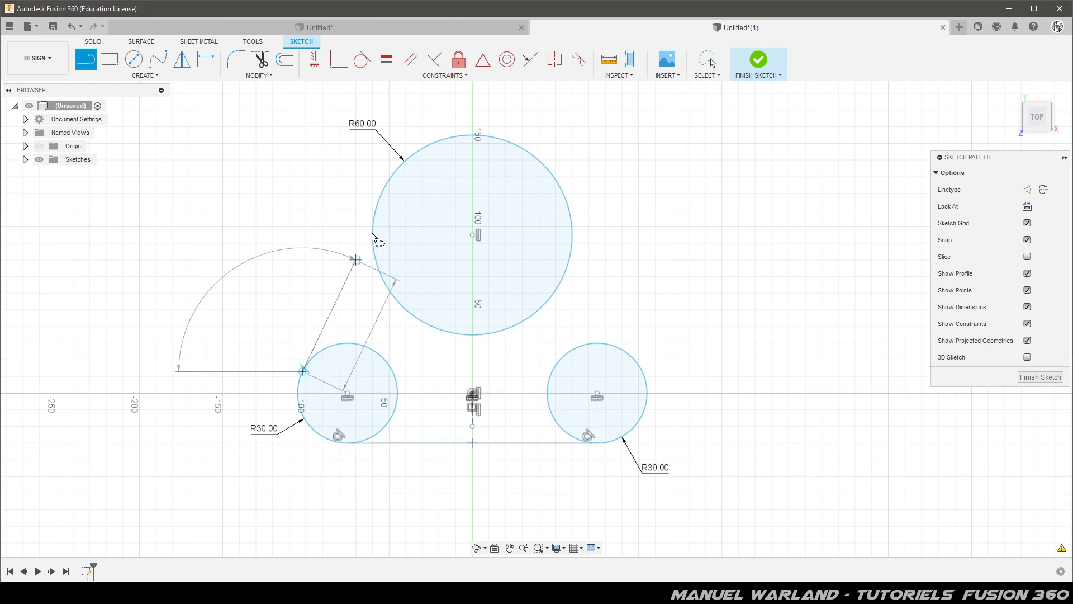
{"action": "double_click", "coordinate": [380, 196]}
{"action": "left_click", "coordinate": [562, 192]}
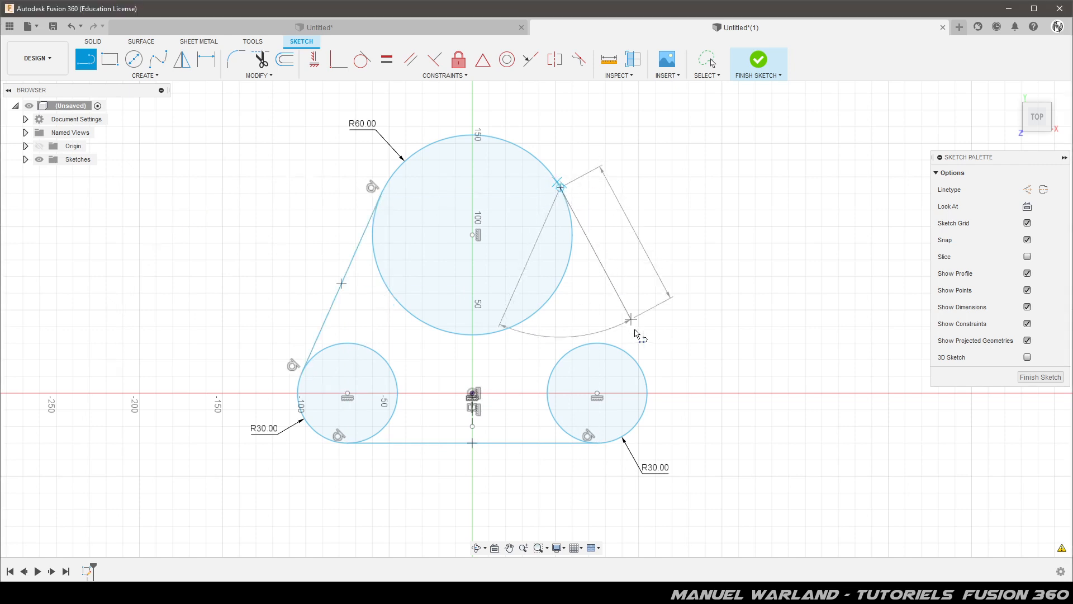
{"action": "double_click", "coordinate": [645, 374]}
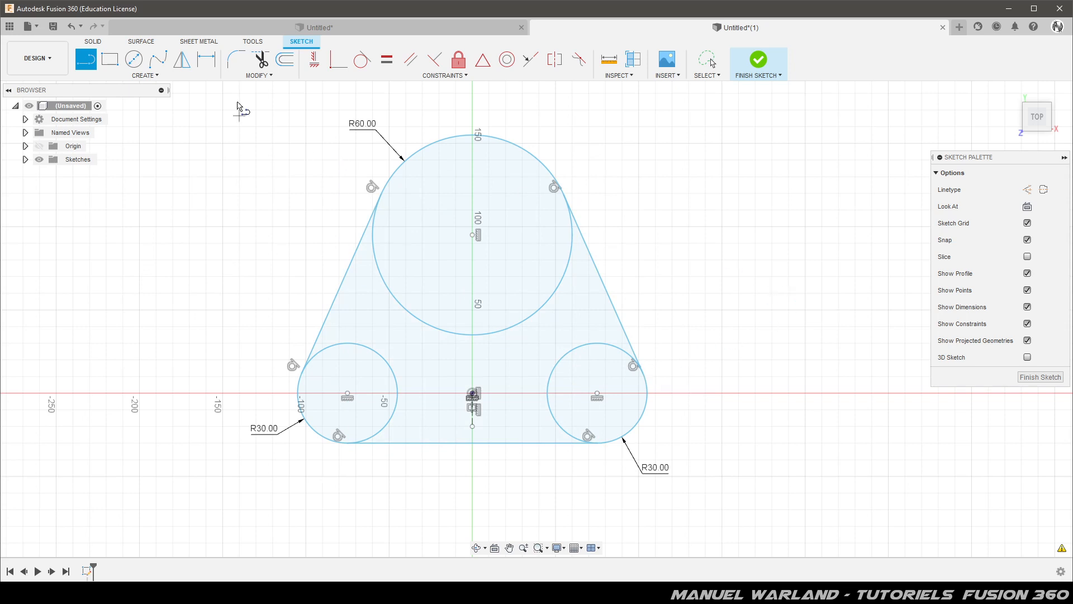
Step: Trim away the inner arcs of all three circles to leave a single rounded triangular outline
{"action": "left_click", "coordinate": [261, 61]}
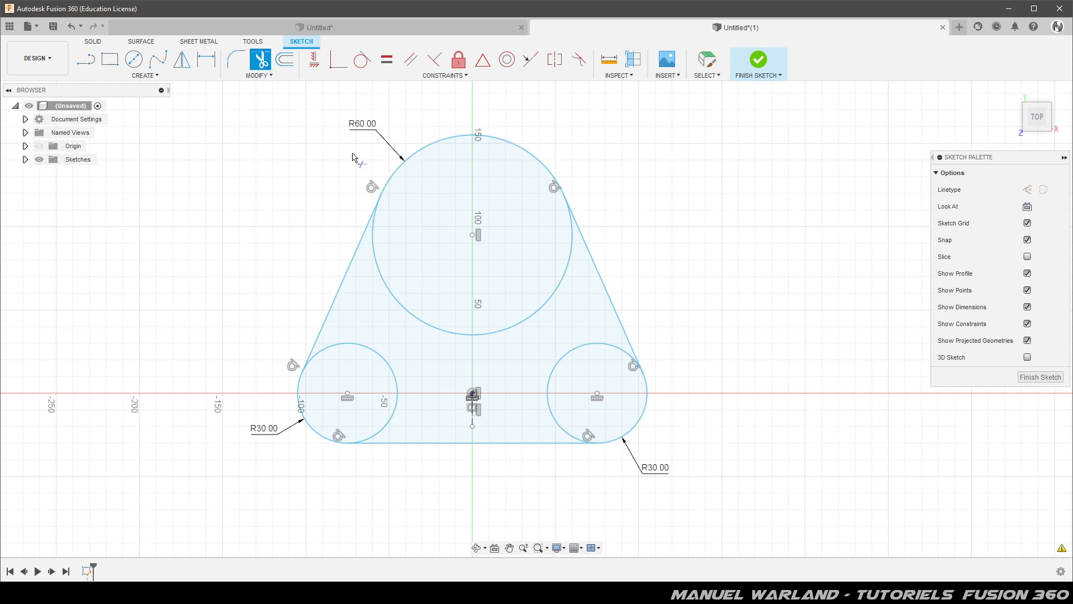
{"action": "left_click", "coordinate": [410, 317]}
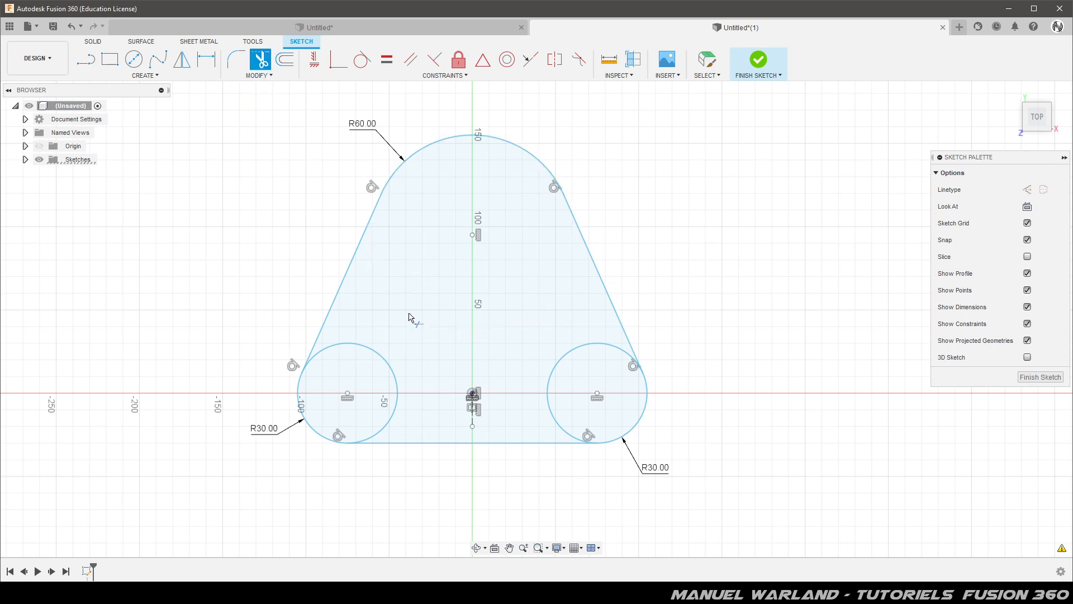
{"action": "left_click", "coordinate": [384, 369]}
{"action": "left_click", "coordinate": [568, 361]}
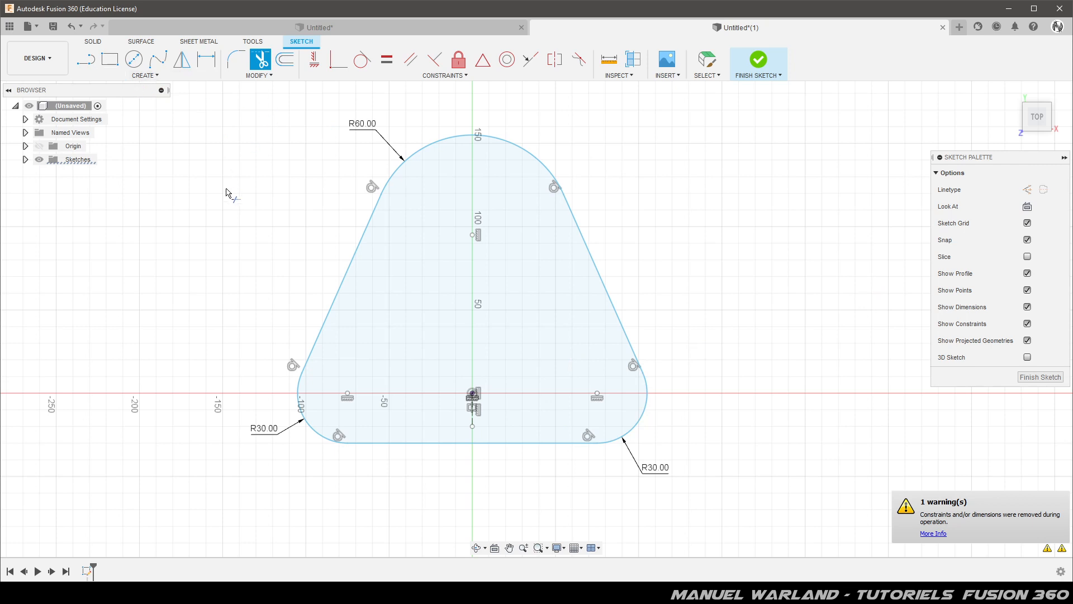
{"action": "key", "text": "Escape"}
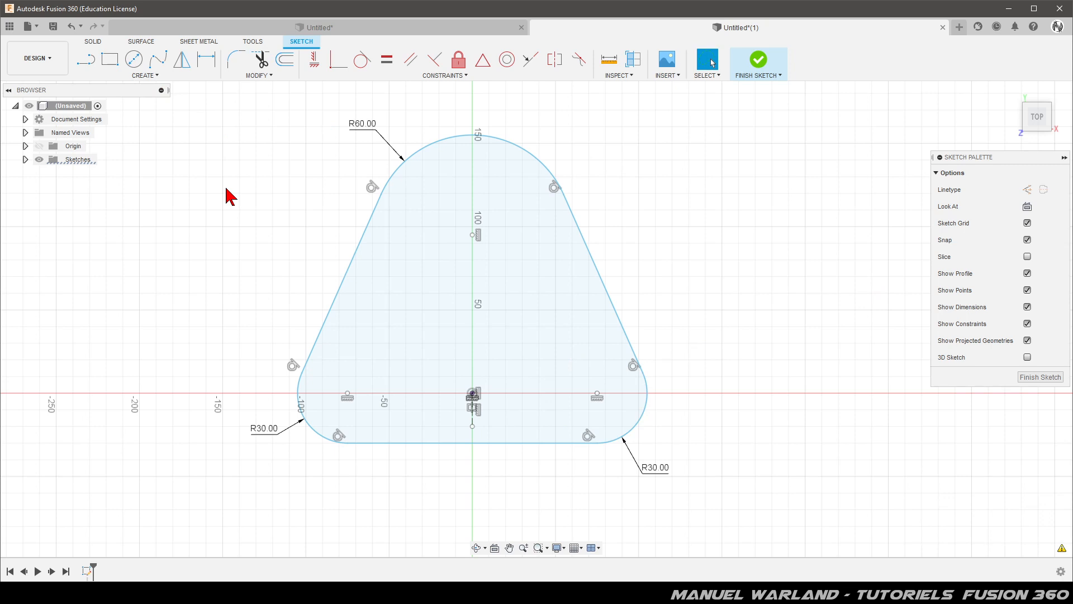
Step: Dimension the overall width between the outer tangents of the two small arcs and set it to 225 mm
{"action": "key", "text": "d"}
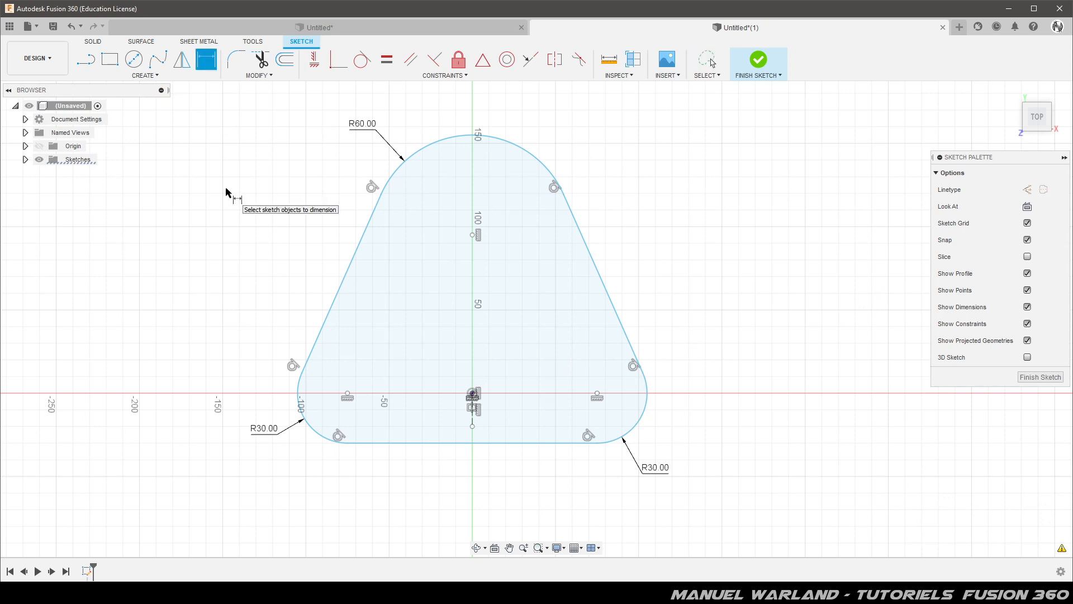
{"action": "right_click", "coordinate": [300, 406]}
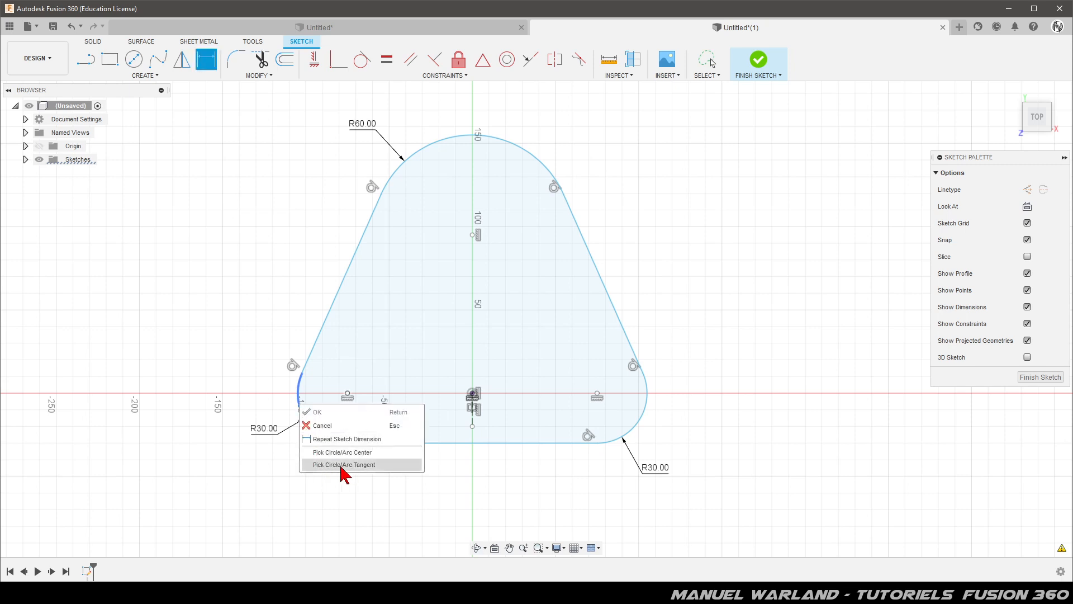
{"action": "left_click", "coordinate": [360, 469]}
{"action": "left_click", "coordinate": [304, 410]}
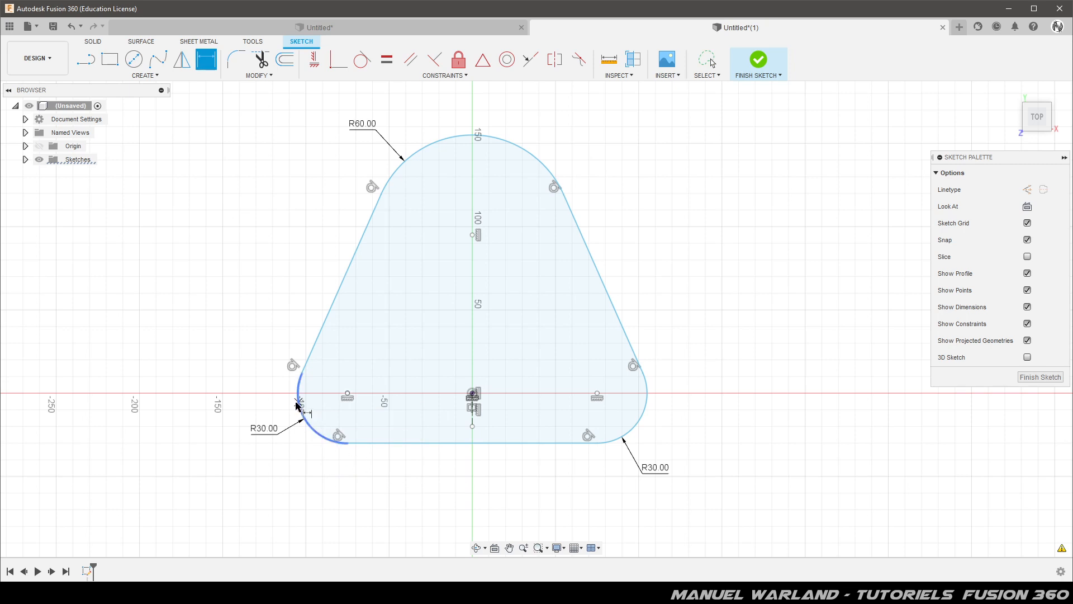
{"action": "left_click", "coordinate": [645, 404]}
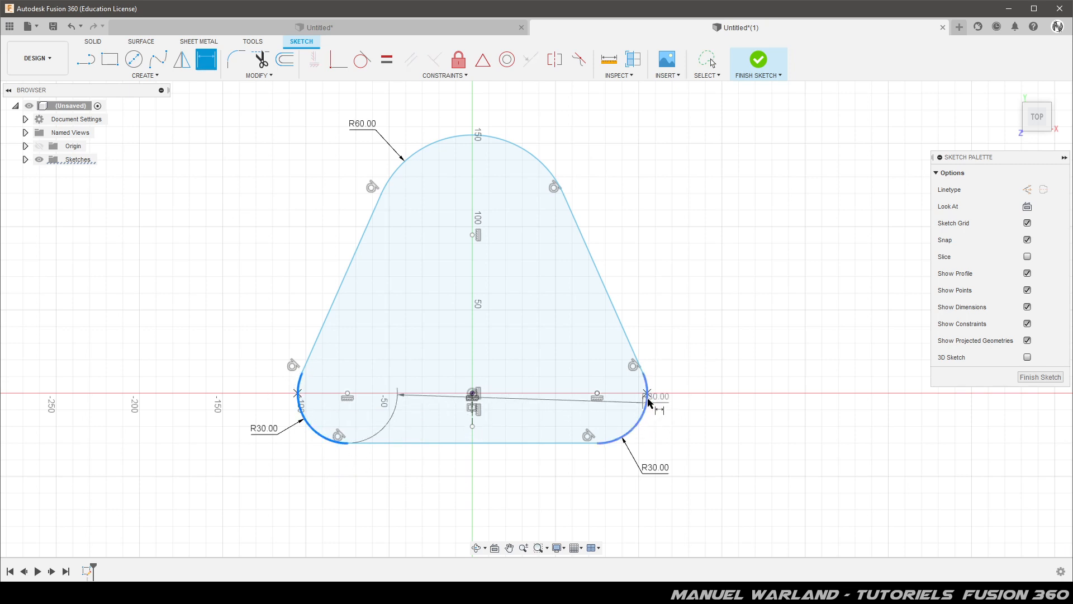
{"action": "left_click", "coordinate": [489, 492]}
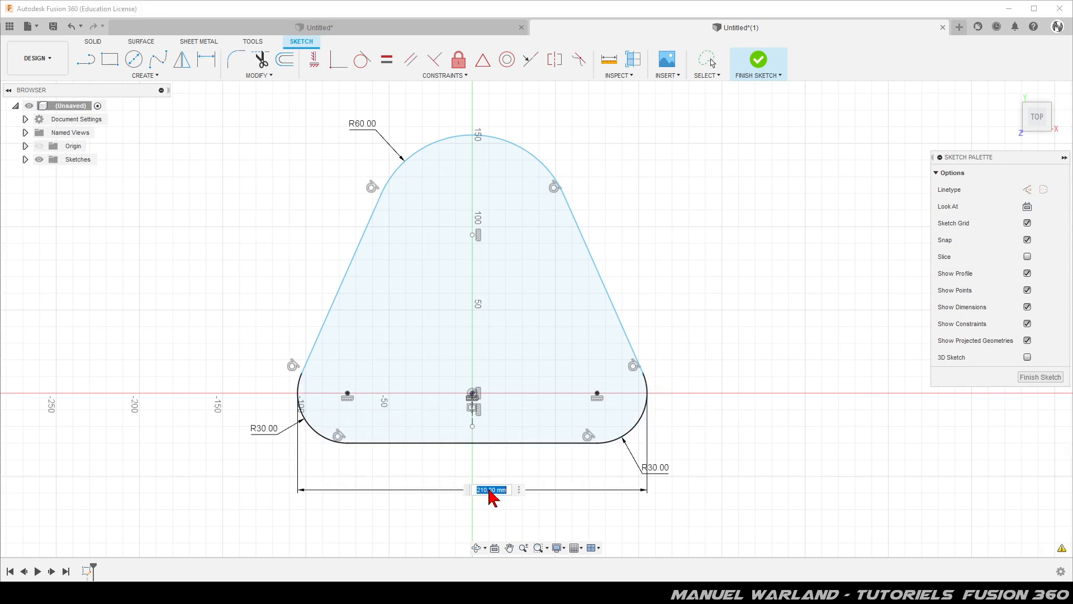
{"action": "type", "text": "225"}
{"action": "key", "text": "Return"}
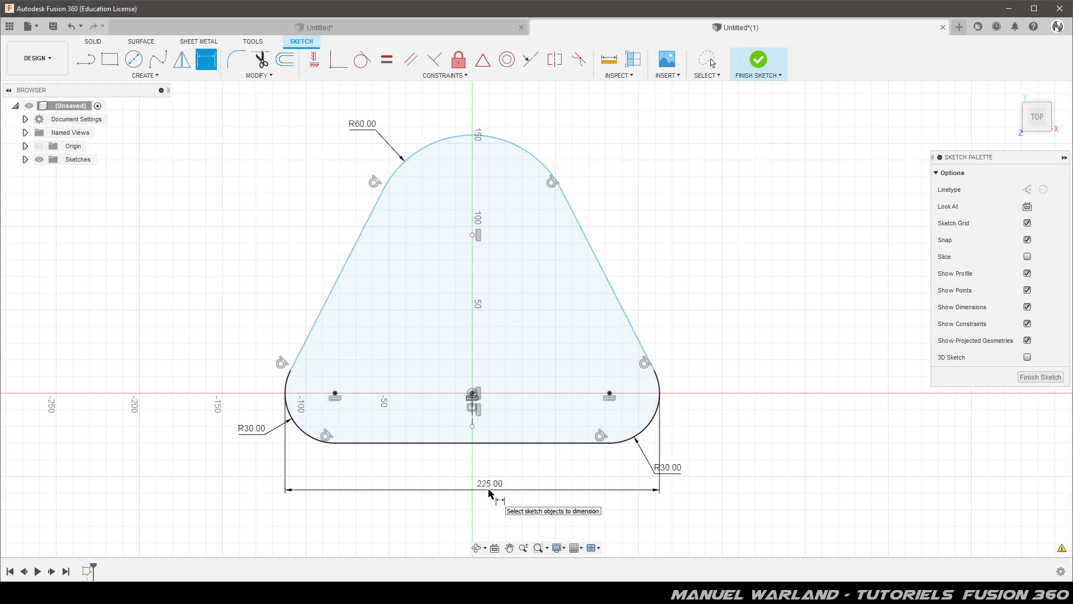
Step: Dimension the overall height from the large arc's top tangent to the bottom line and set it to 140 mm
{"action": "right_click", "coordinate": [464, 136]}
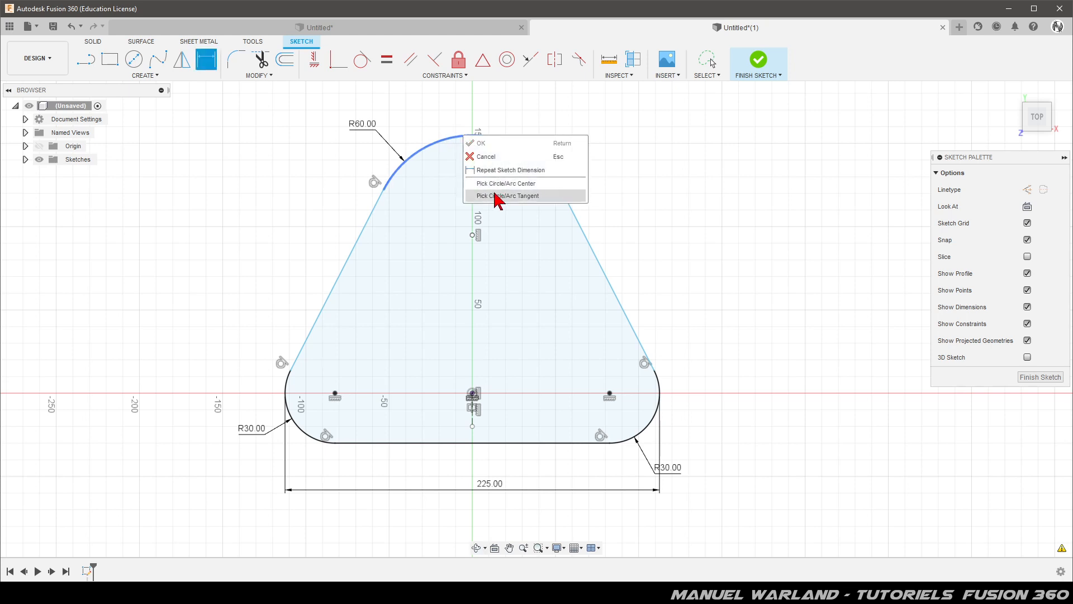
{"action": "left_click", "coordinate": [535, 195]}
{"action": "left_click", "coordinate": [478, 136]}
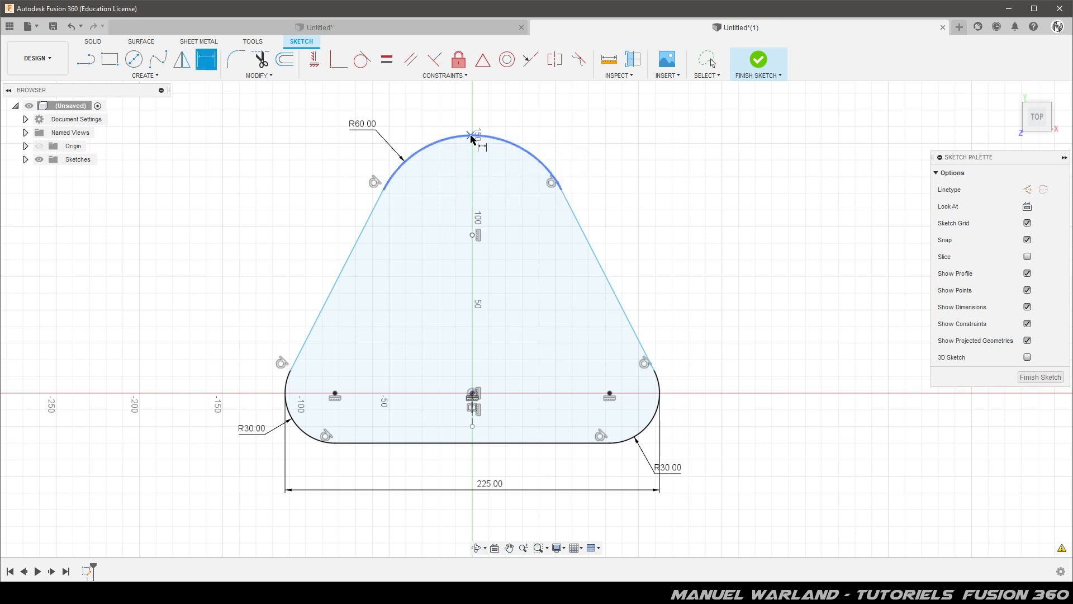
{"action": "left_click", "coordinate": [469, 443]}
{"action": "left_click", "coordinate": [728, 299]}
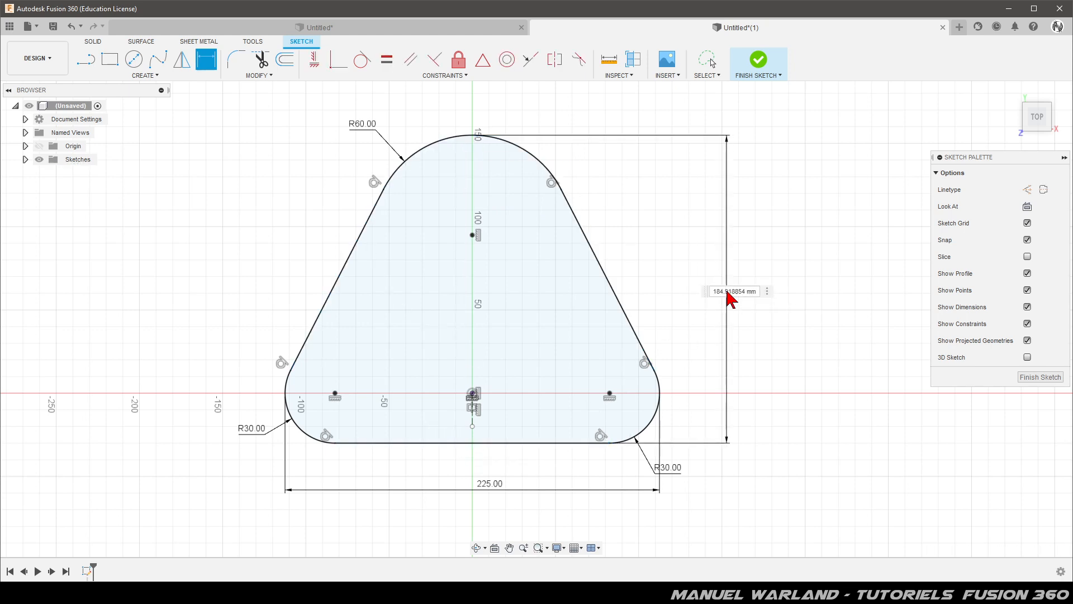
{"action": "type", "text": "140"}
{"action": "key", "text": "Return"}
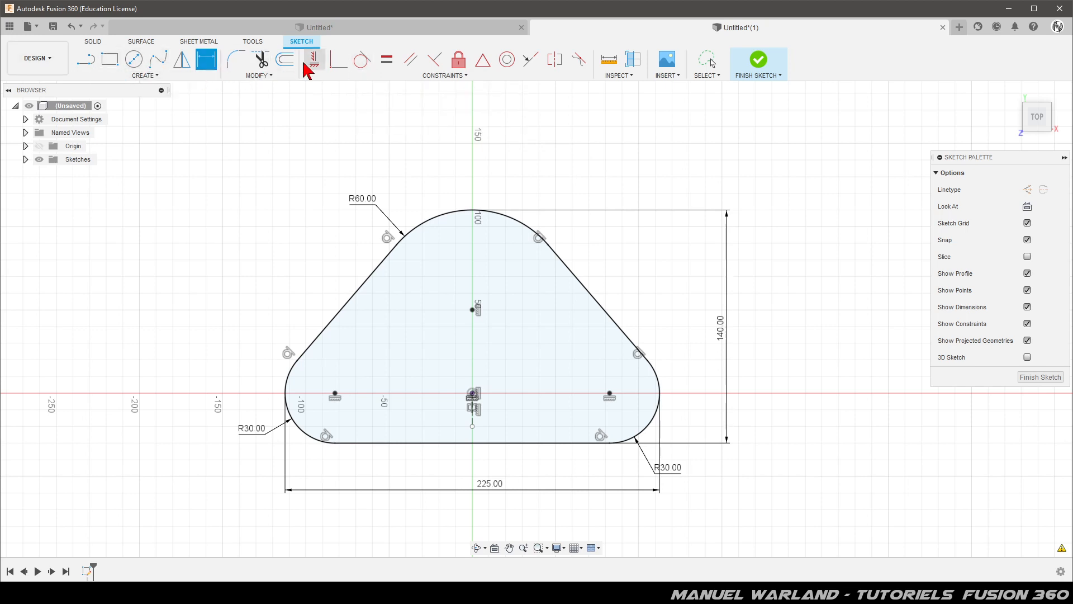
Step: Offset the whole rounded triangular outline inward by 25 mm
{"action": "left_click", "coordinate": [285, 61]}
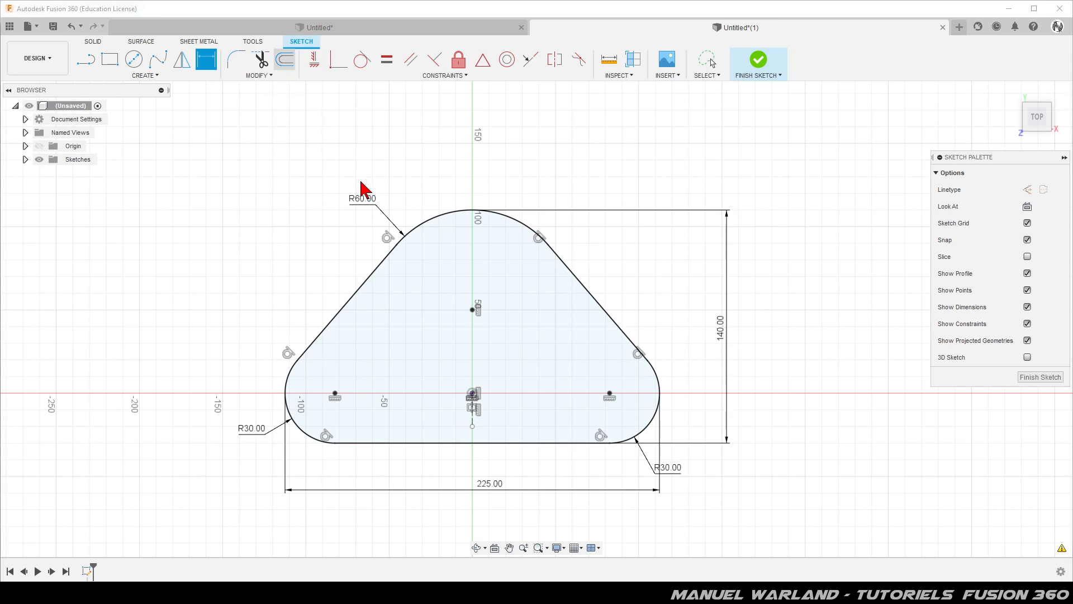
{"action": "left_click", "coordinate": [362, 290]}
{"action": "left_click_drag", "start_coordinate": [384, 307], "coordinate": [387, 307]}
{"action": "type", "text": "25"}
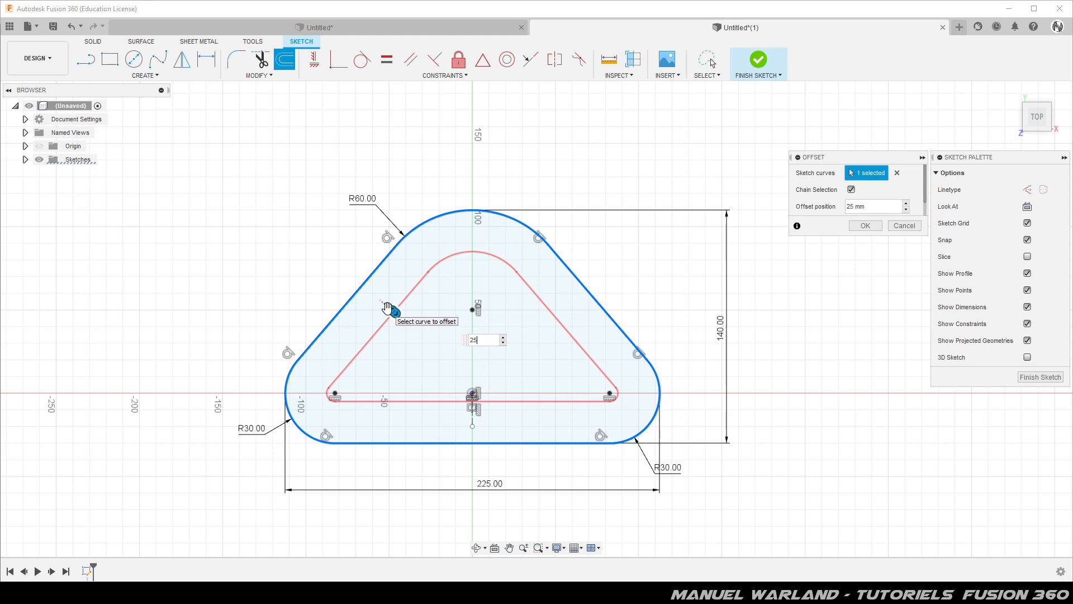
{"action": "key", "text": "Return"}
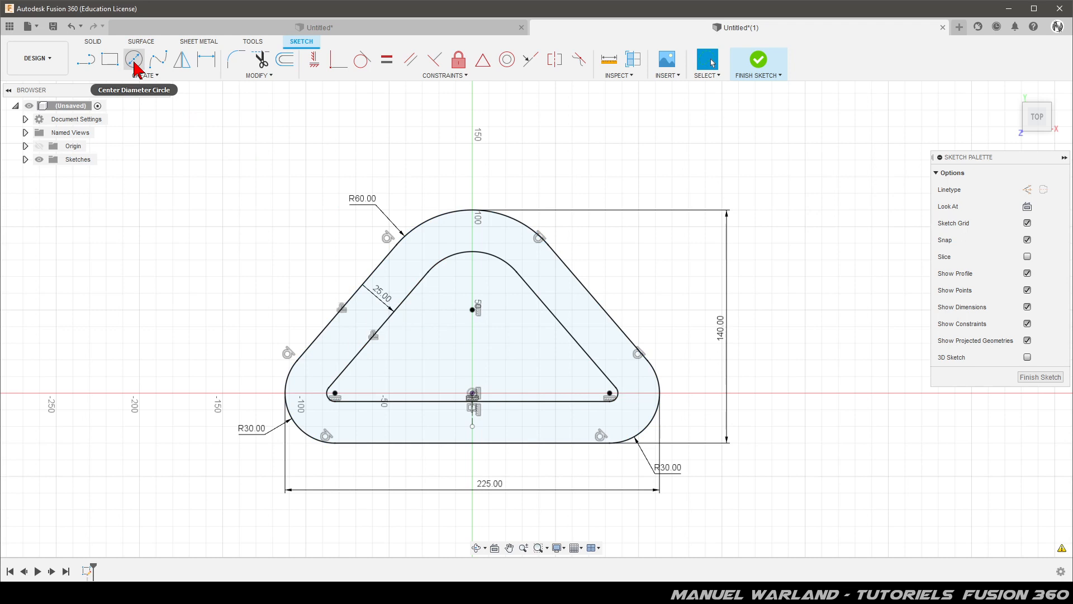
Step: Add a second inward offset of the outer outline at 22 mm
{"action": "left_click", "coordinate": [287, 62]}
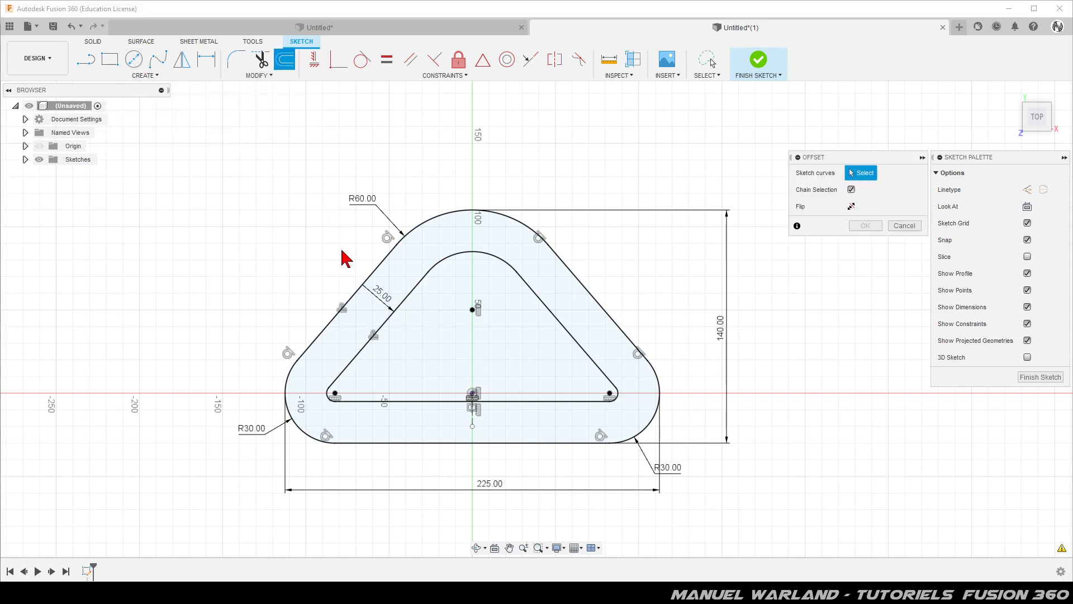
{"action": "left_click", "coordinate": [350, 298]}
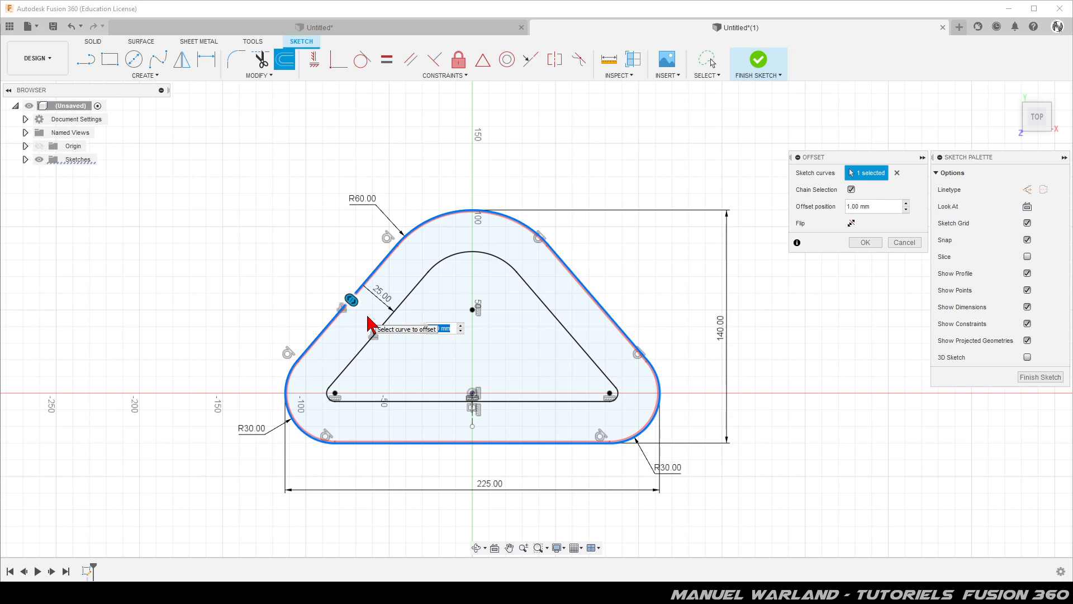
{"action": "type", "text": "22"}
{"action": "key", "text": "Return"}
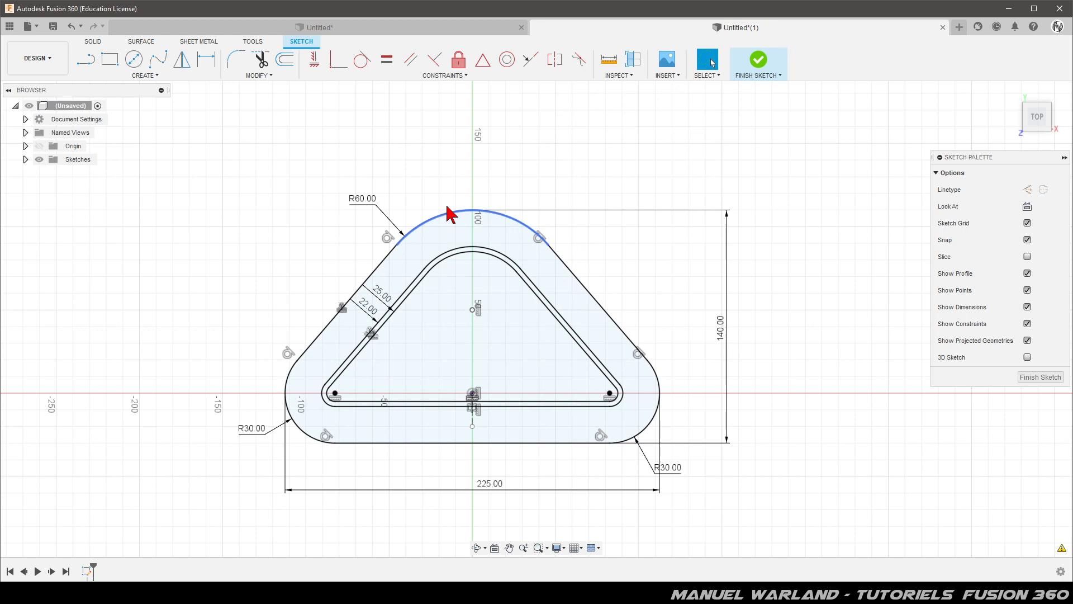
Step: Draw a 3-Tangent Circle touching the three straight sides of the 22 mm offset outline, and finish the sketch
{"action": "left_click", "coordinate": [143, 75]}
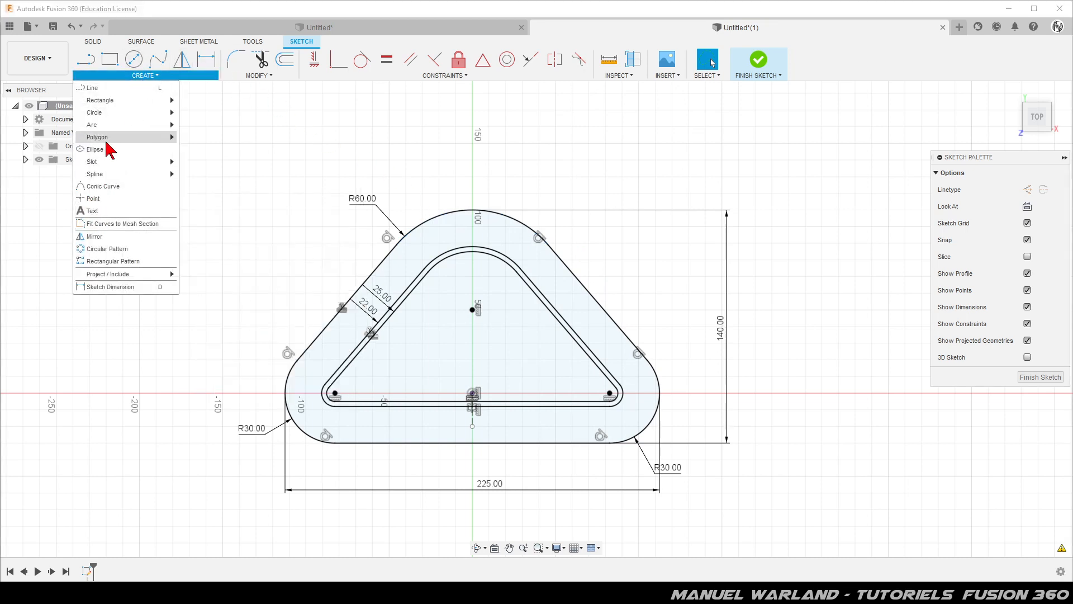
{"action": "mouse_move", "coordinate": [113, 113]}
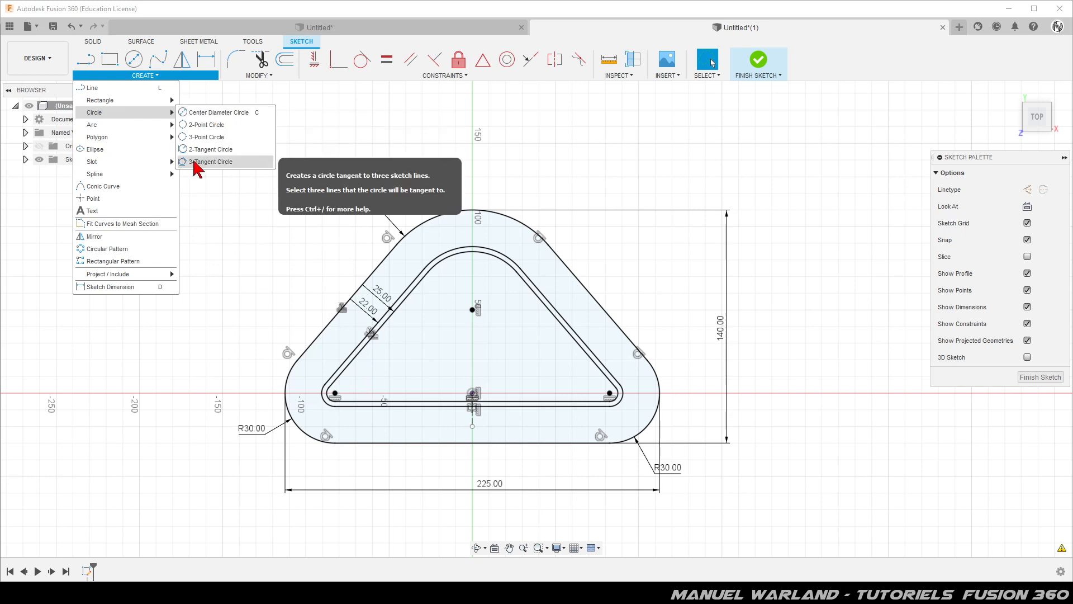
{"action": "left_click", "coordinate": [240, 162]}
{"action": "left_click", "coordinate": [402, 301]}
{"action": "left_click", "coordinate": [554, 307]}
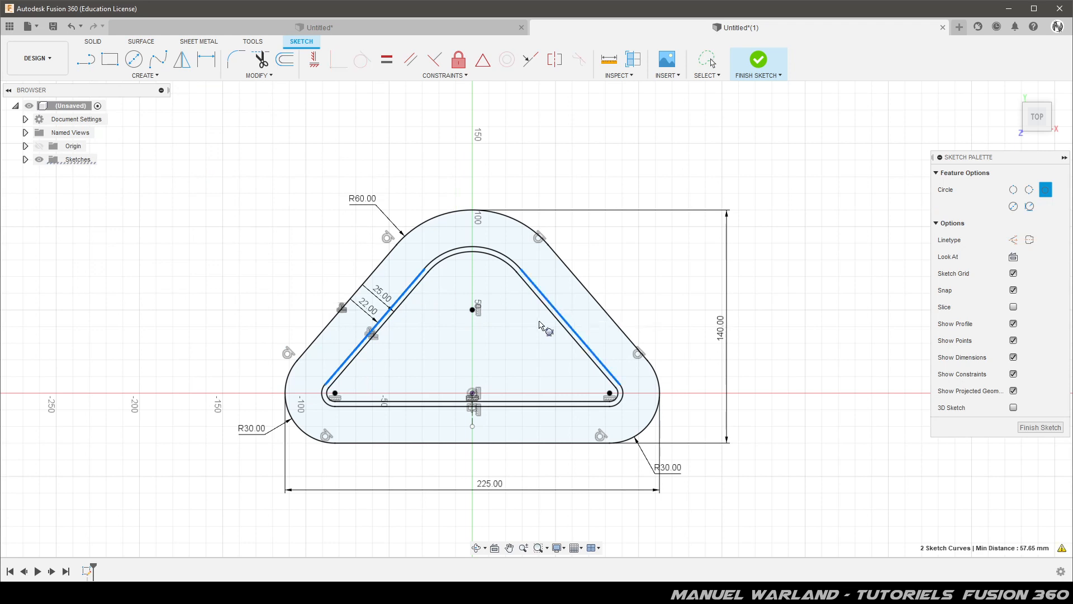
{"action": "left_click", "coordinate": [485, 413]}
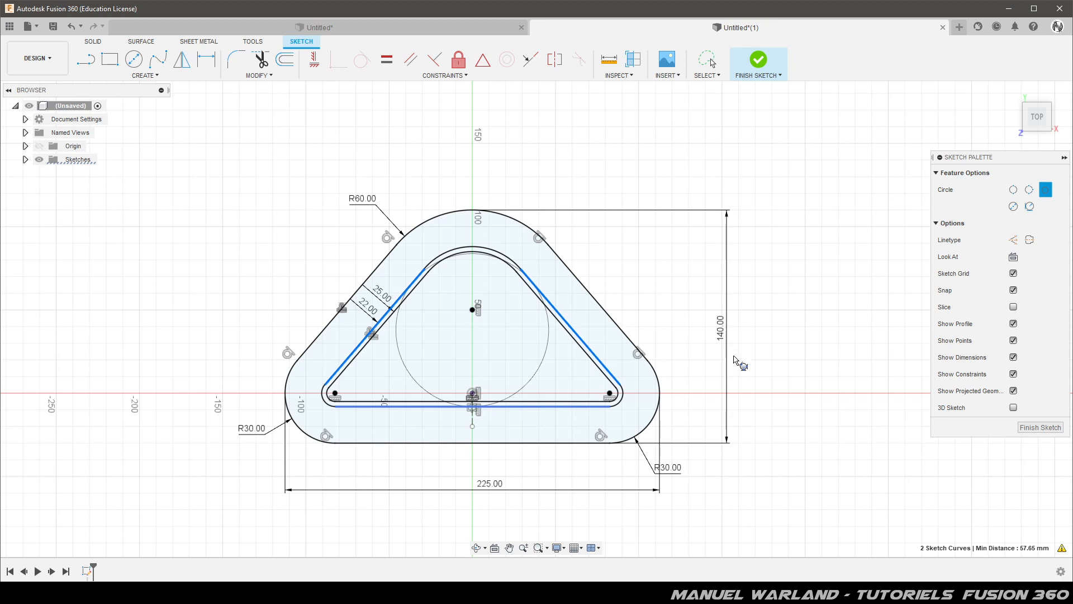
{"action": "key", "text": "Return"}
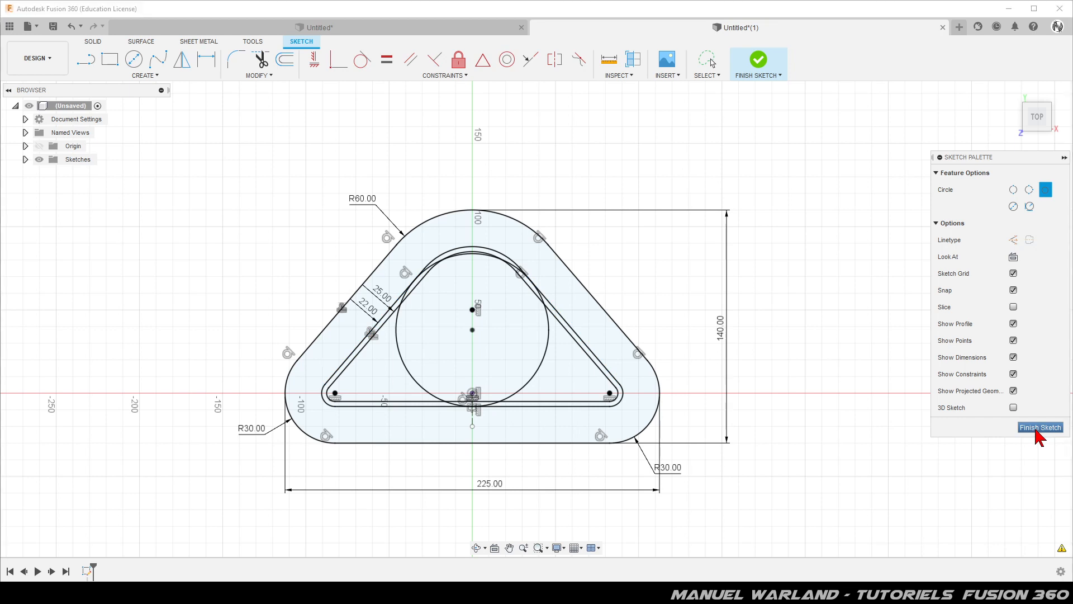
{"action": "left_click", "coordinate": [1037, 428]}
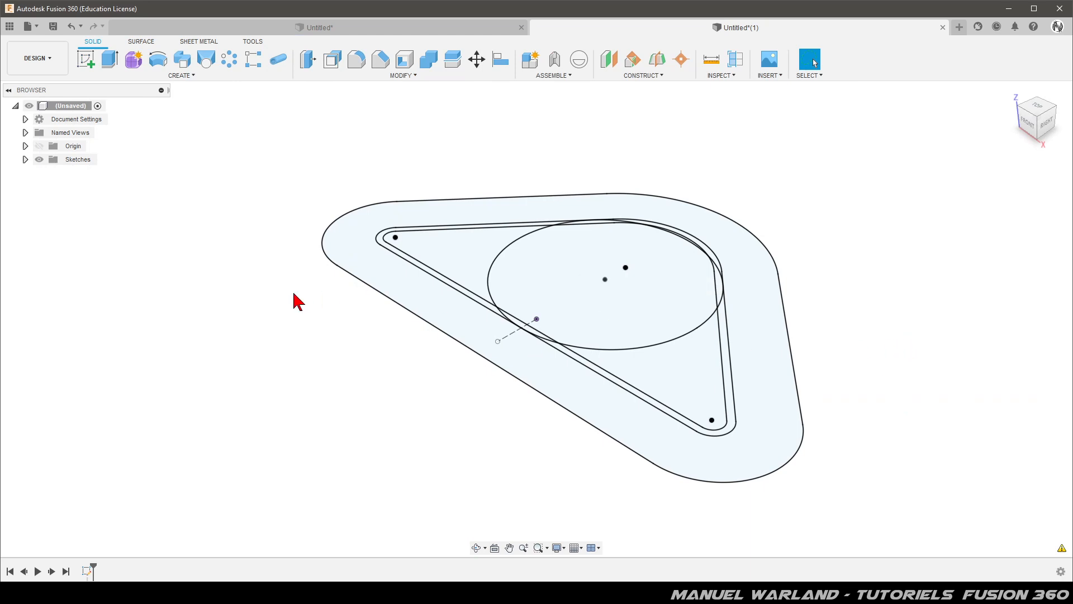
Step: Extrude all the sketch regions inside the 22 mm offset outline by -15 mm as a new body
{"action": "scroll", "coordinate": [252, 294], "scroll_direction": "down", "scroll_amount": 3}
{"action": "scroll", "coordinate": [447, 363], "scroll_direction": "up", "scroll_amount": 2}
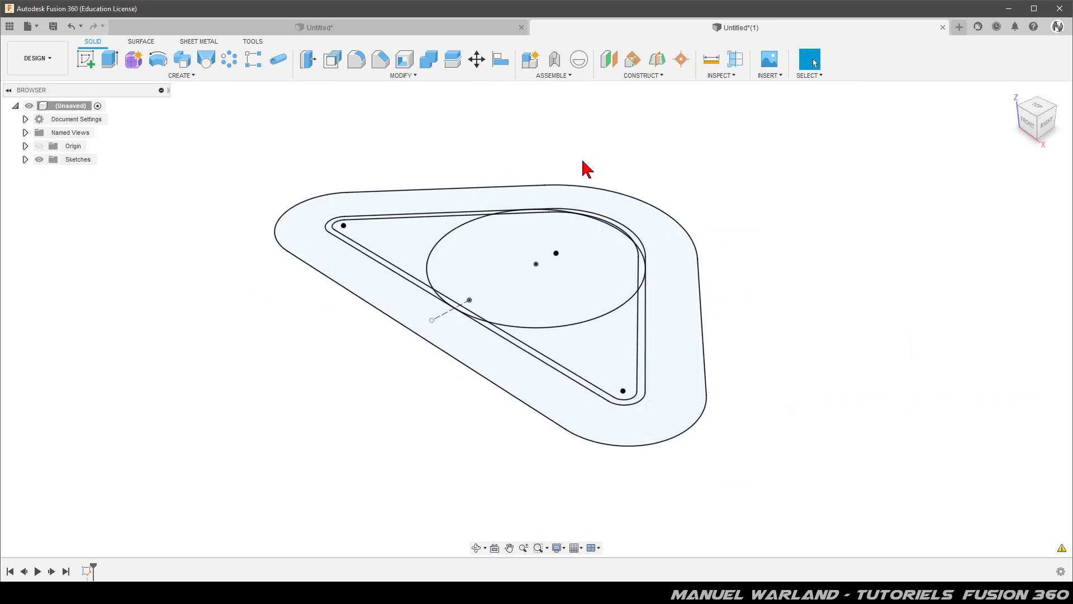
{"action": "scroll", "coordinate": [582, 167], "scroll_direction": "up", "scroll_amount": 2}
{"action": "scroll", "coordinate": [376, 480], "scroll_direction": "up", "scroll_amount": 1}
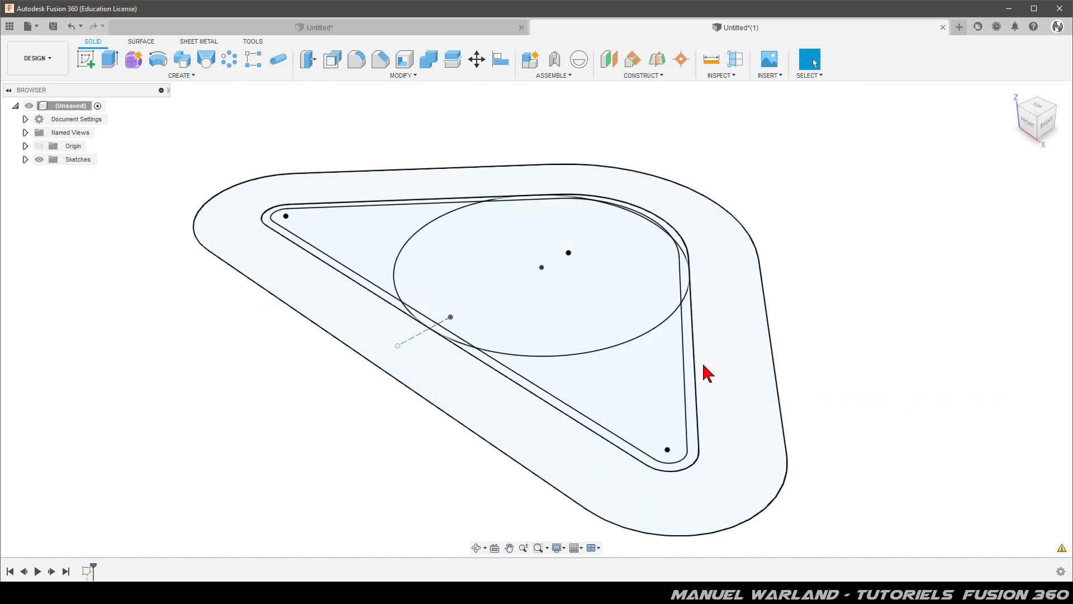
{"action": "left_click", "coordinate": [687, 344]}
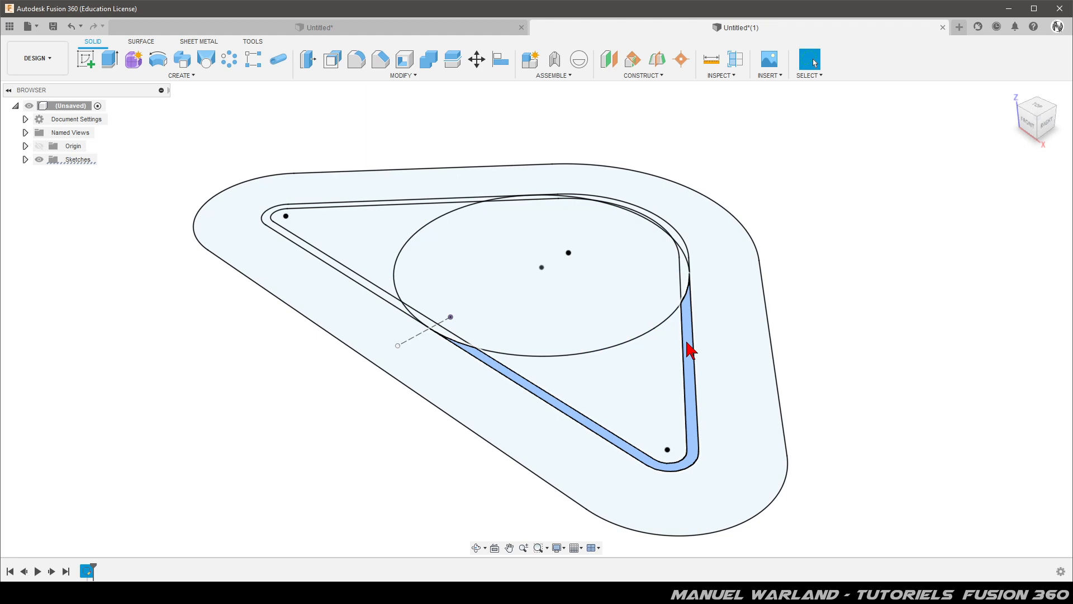
{"action": "left_click", "coordinate": [686, 272], "text": "ctrl"}
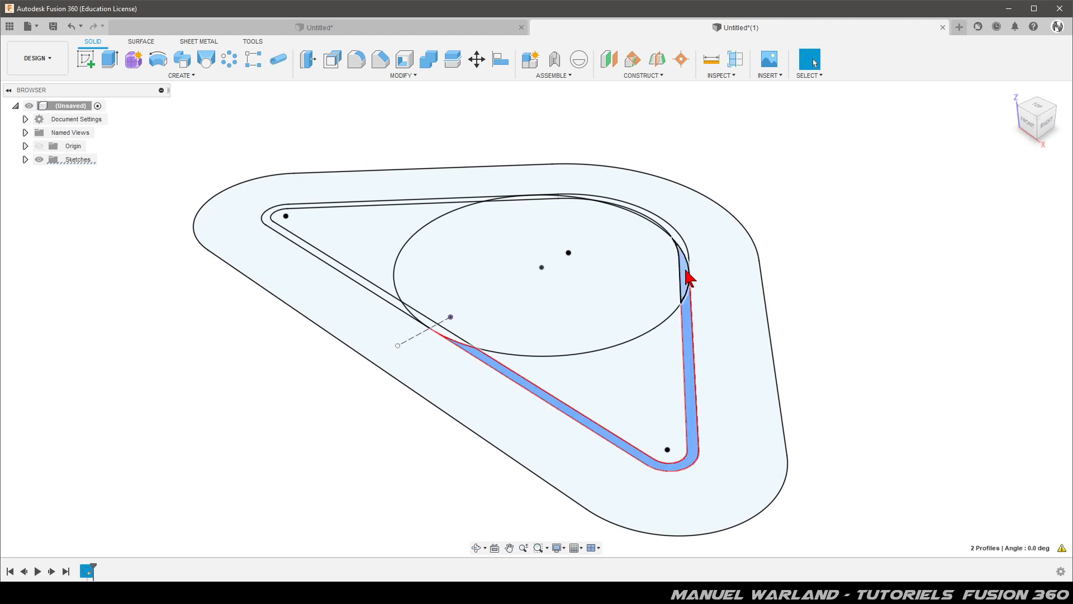
{"action": "left_click", "coordinate": [674, 237], "text": "ctrl"}
{"action": "scroll", "coordinate": [663, 230], "scroll_direction": "up", "scroll_amount": 5}
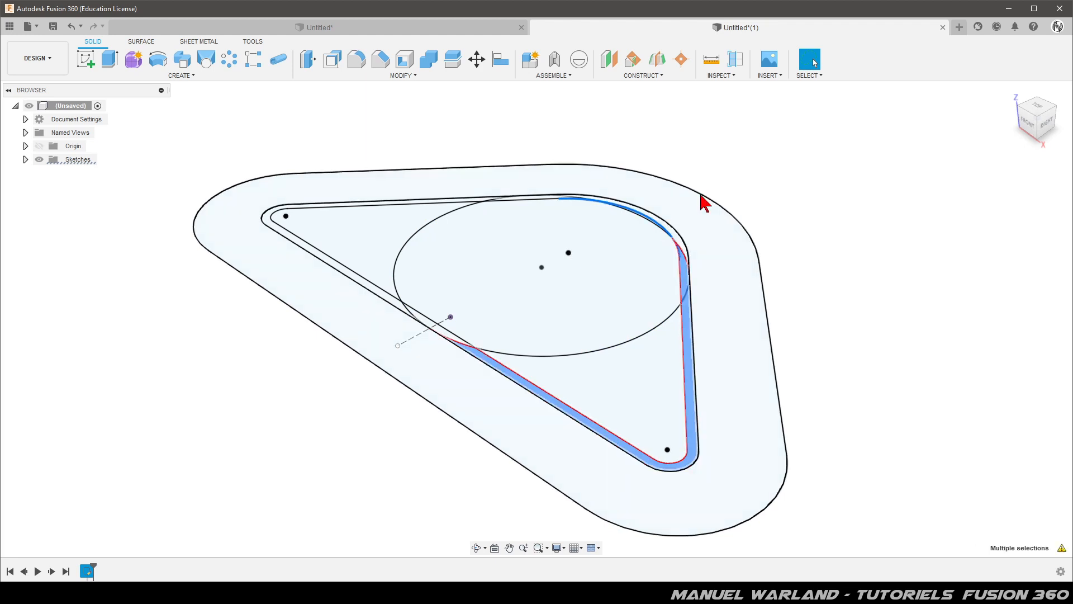
{"action": "left_click", "coordinate": [660, 243], "text": "ctrl"}
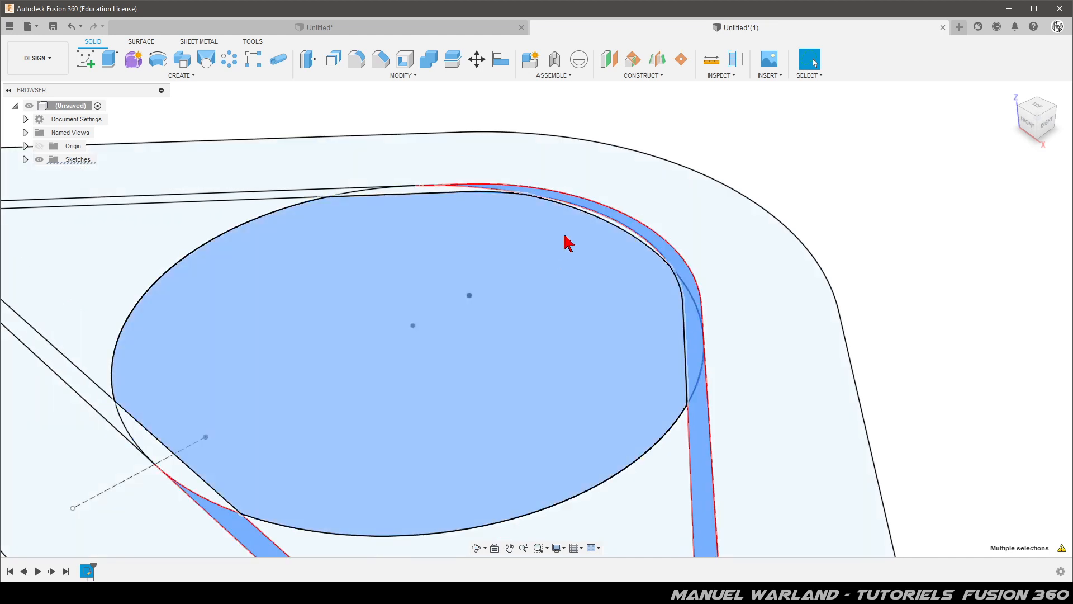
{"action": "left_click", "coordinate": [401, 201], "text": "ctrl"}
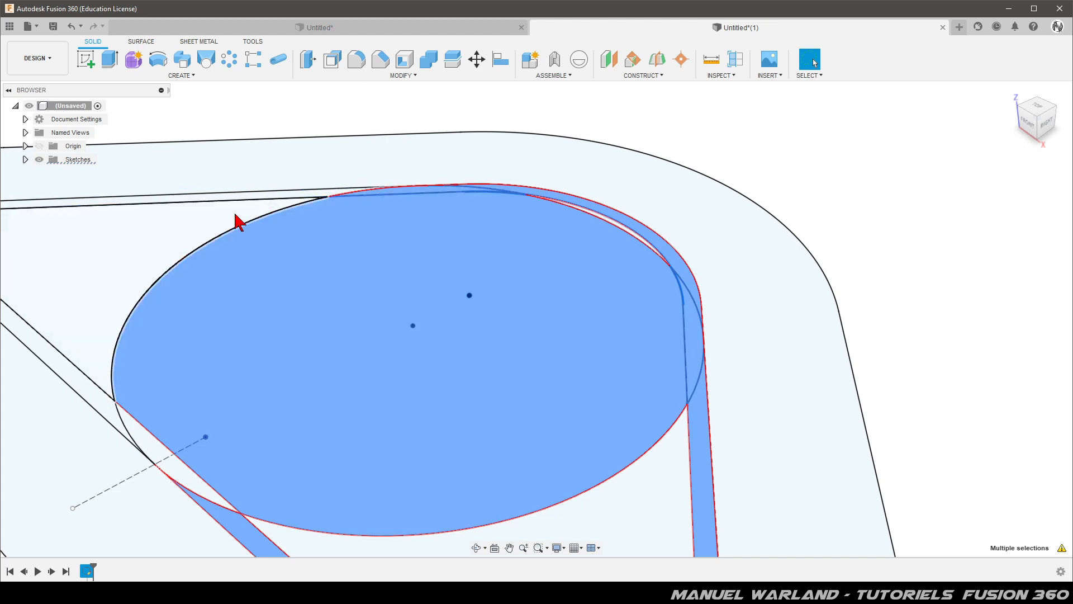
{"action": "left_click", "coordinate": [52, 366], "text": "ctrl"}
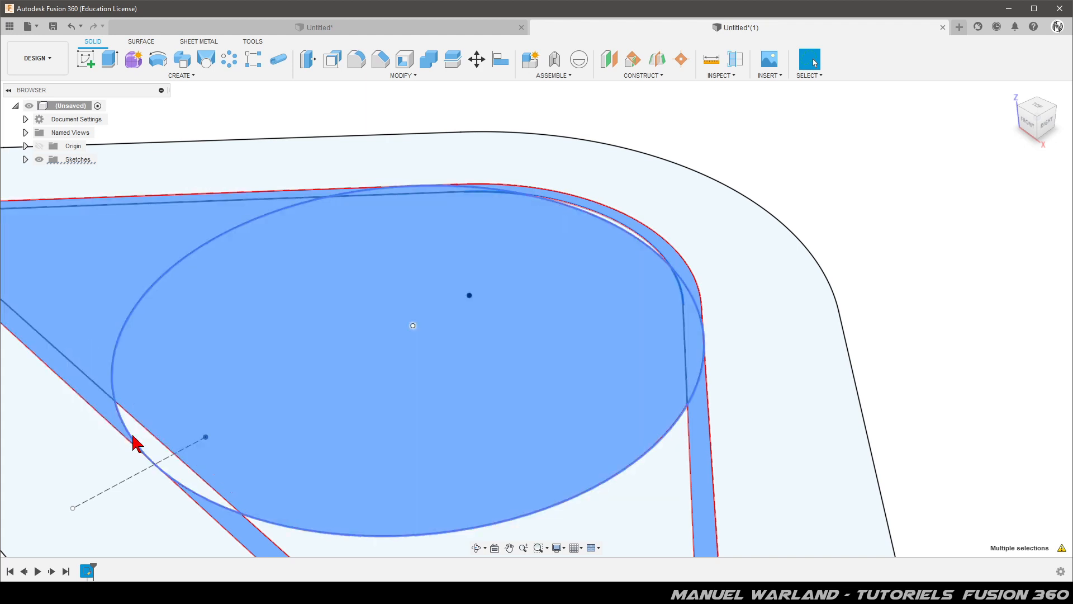
{"action": "left_click", "coordinate": [660, 239], "text": "ctrl"}
{"action": "scroll", "coordinate": [620, 169], "scroll_direction": "up", "scroll_amount": 4}
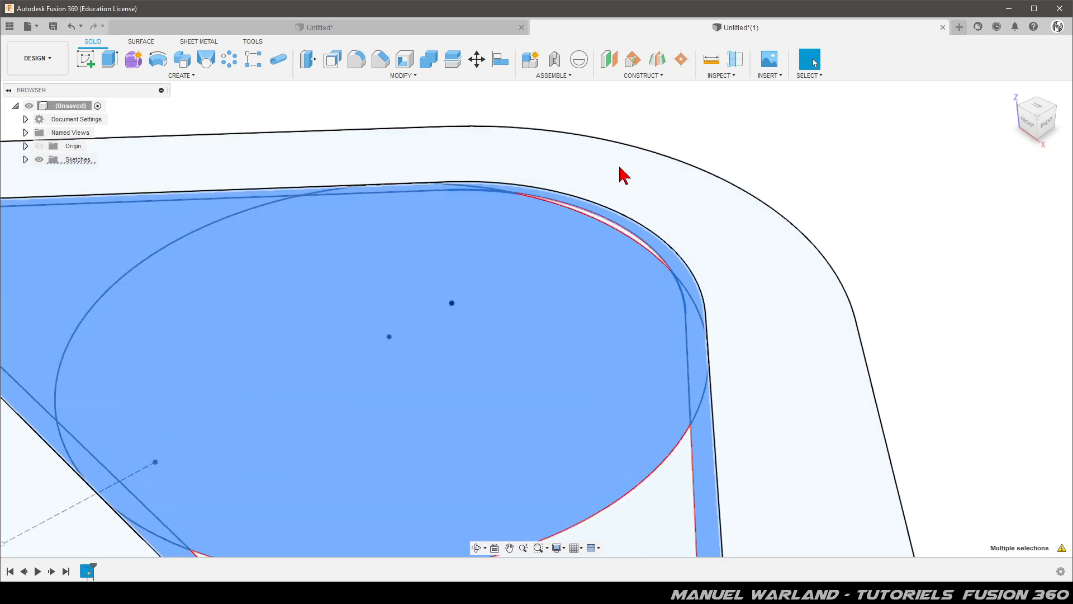
{"action": "left_click", "coordinate": [608, 270], "text": "ctrl"}
{"action": "scroll", "coordinate": [321, 237], "scroll_direction": "down", "scroll_amount": 8}
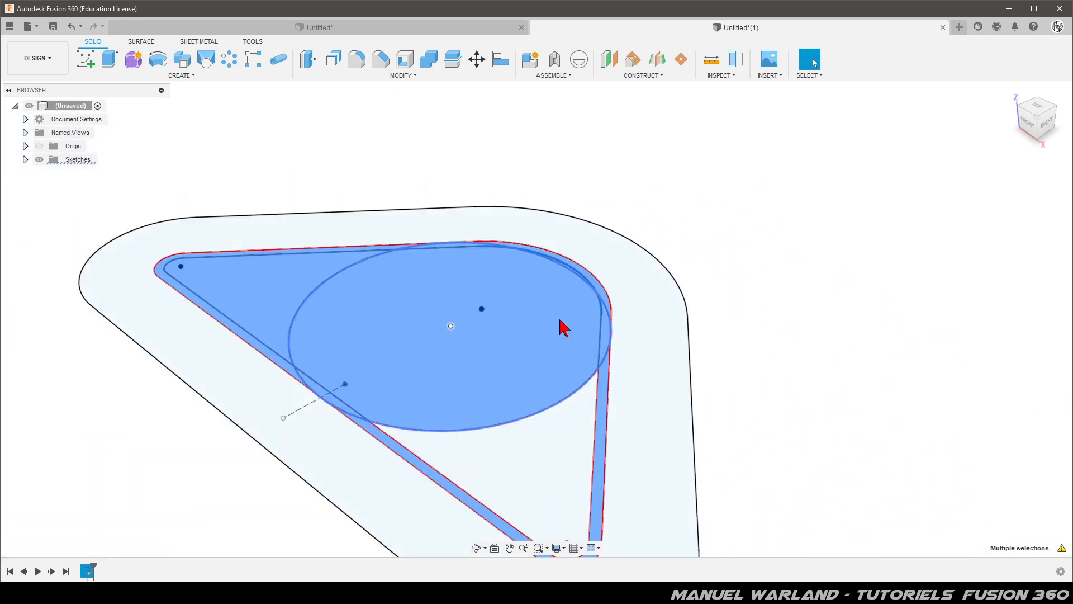
{"action": "left_click", "coordinate": [577, 442], "text": "ctrl"}
{"action": "scroll", "coordinate": [514, 188], "scroll_direction": "down", "scroll_amount": 3}
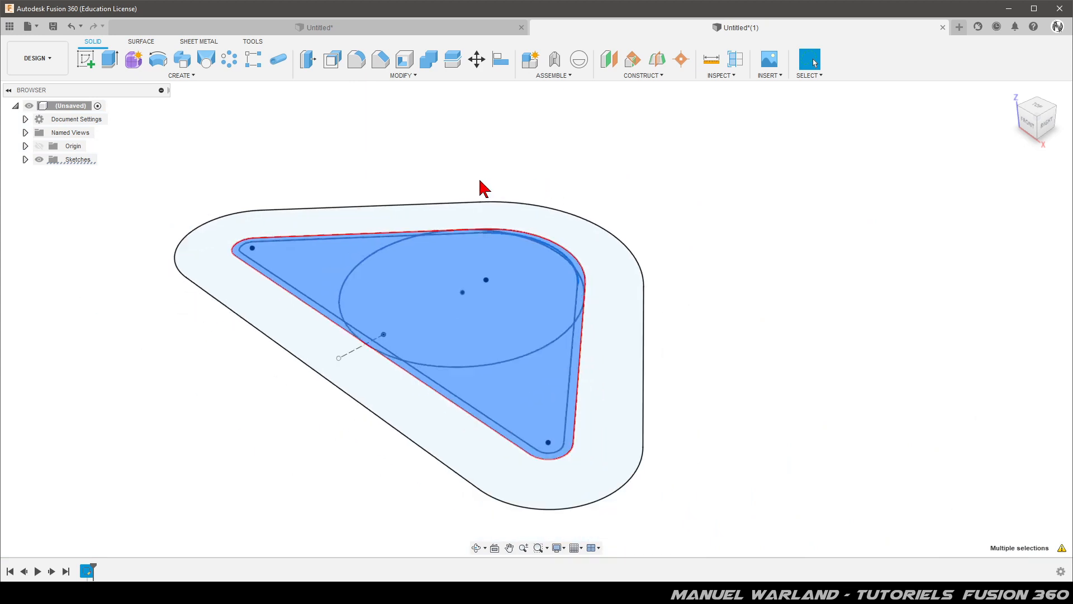
{"action": "left_click", "coordinate": [564, 275], "text": "ctrl"}
{"action": "scroll", "coordinate": [646, 300], "scroll_direction": "up", "scroll_amount": 2}
{"action": "scroll", "coordinate": [825, 350], "scroll_direction": "down", "scroll_amount": 3}
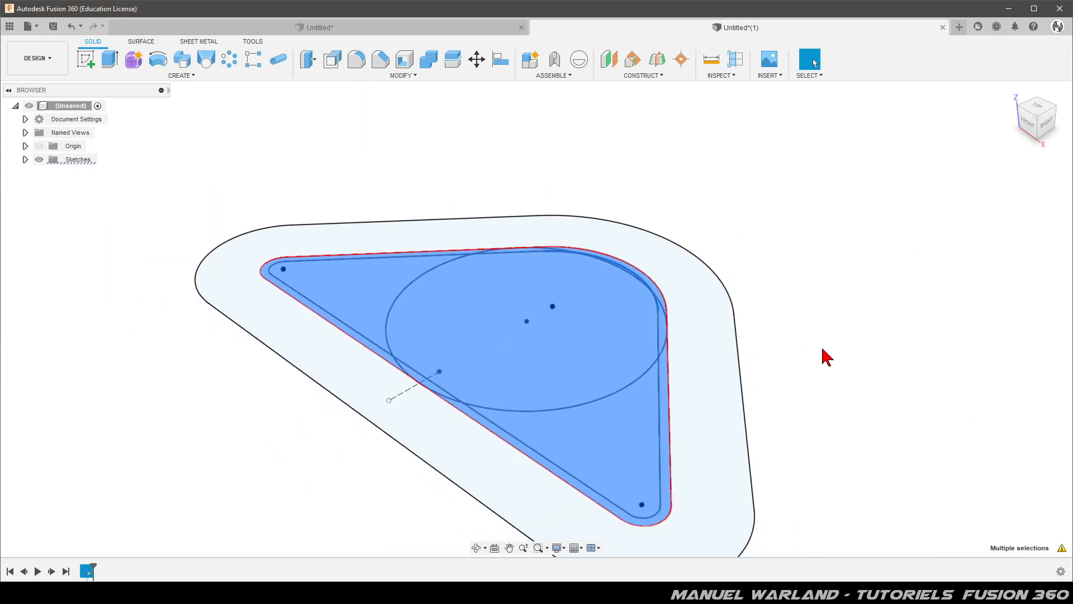
{"action": "key", "text": "e"}
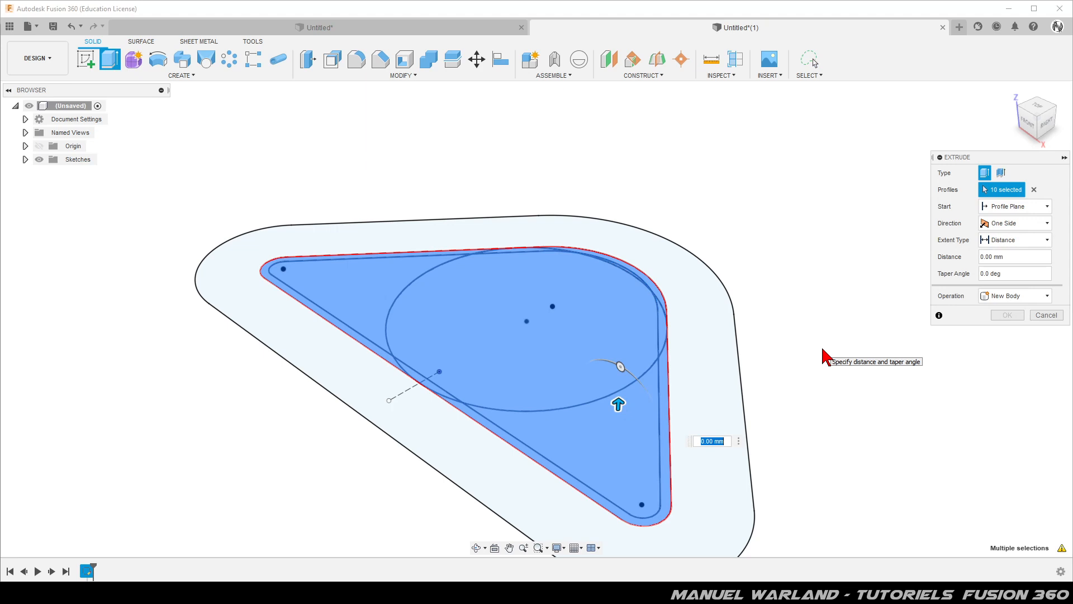
{"action": "type", "text": "-15"}
{"action": "key", "text": "Return"}
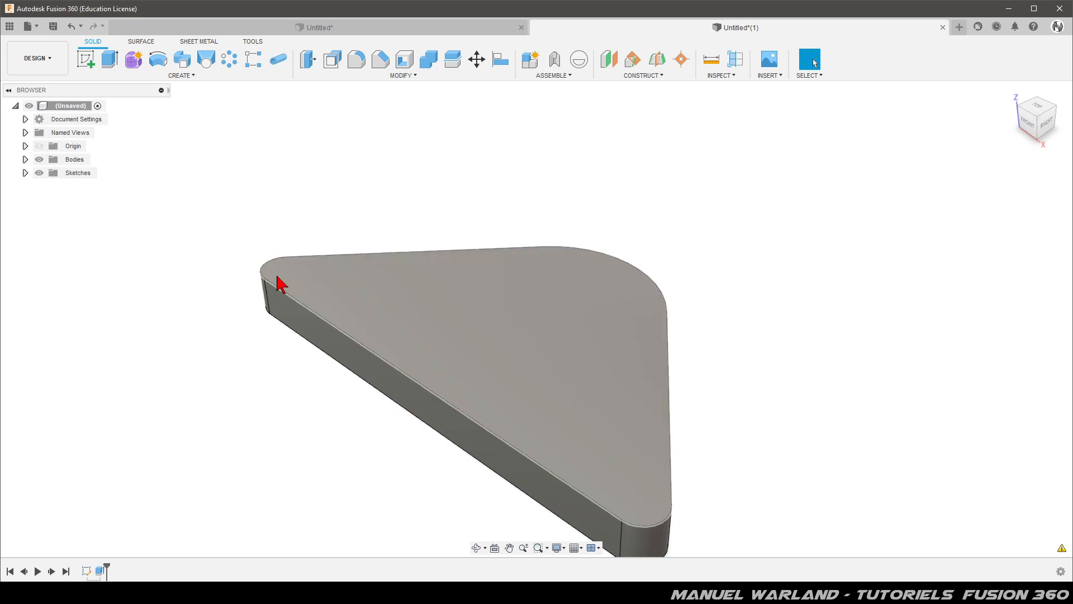
Step: Show the base sketch again and extrude its full tangent circle -25 mm as a new body, starting 20 mm off the triangular body's underside
{"action": "left_click", "coordinate": [25, 173]}
{"action": "left_click", "coordinate": [49, 186]}
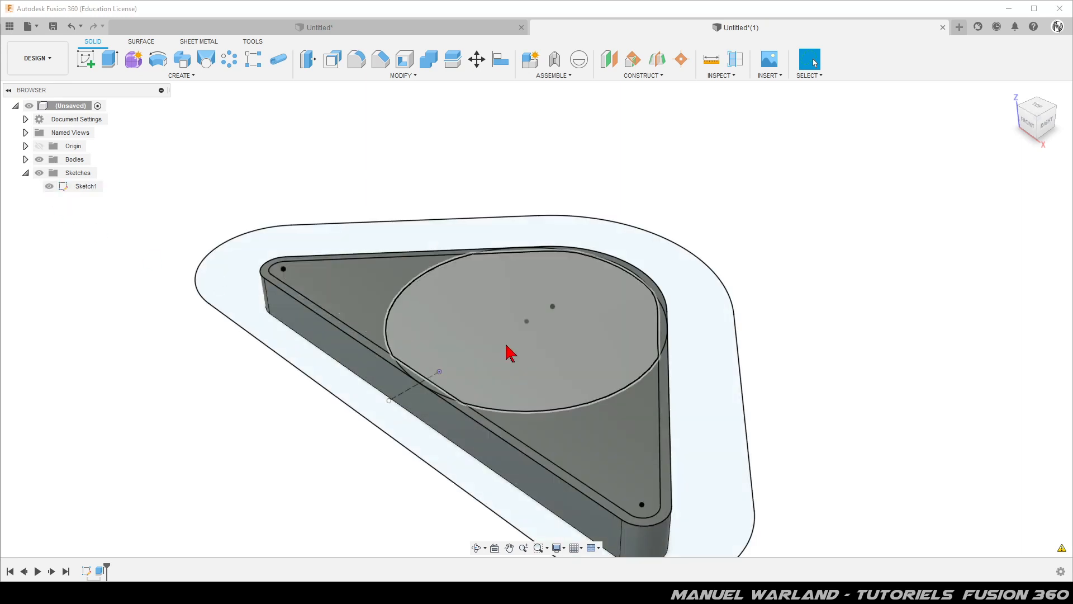
{"action": "left_click", "coordinate": [541, 349]}
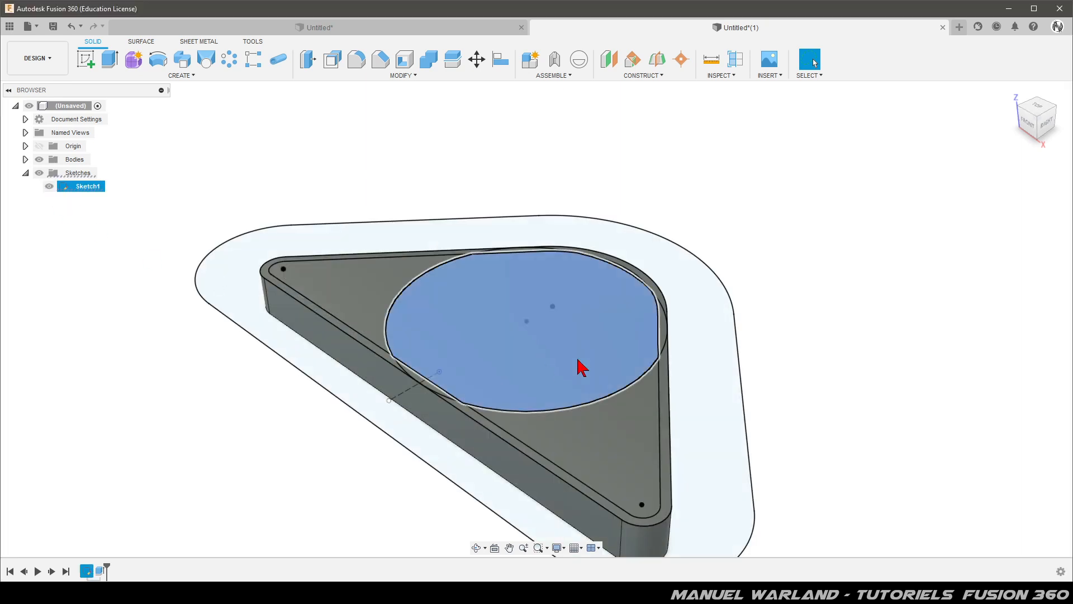
{"action": "left_click", "coordinate": [667, 328], "text": "ctrl"}
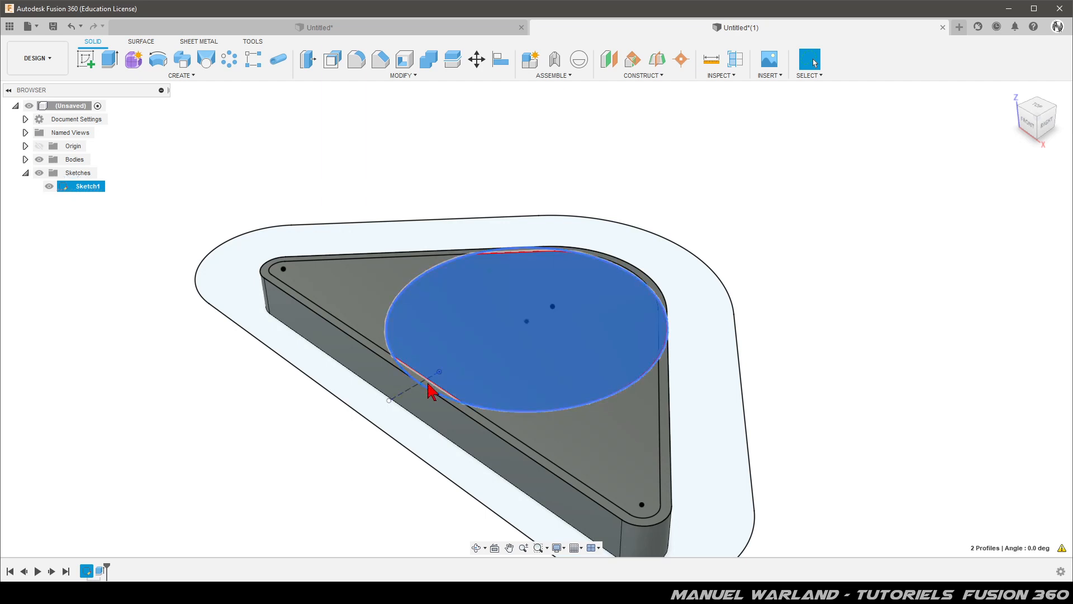
{"action": "scroll", "coordinate": [431, 391], "scroll_direction": "up", "scroll_amount": 5}
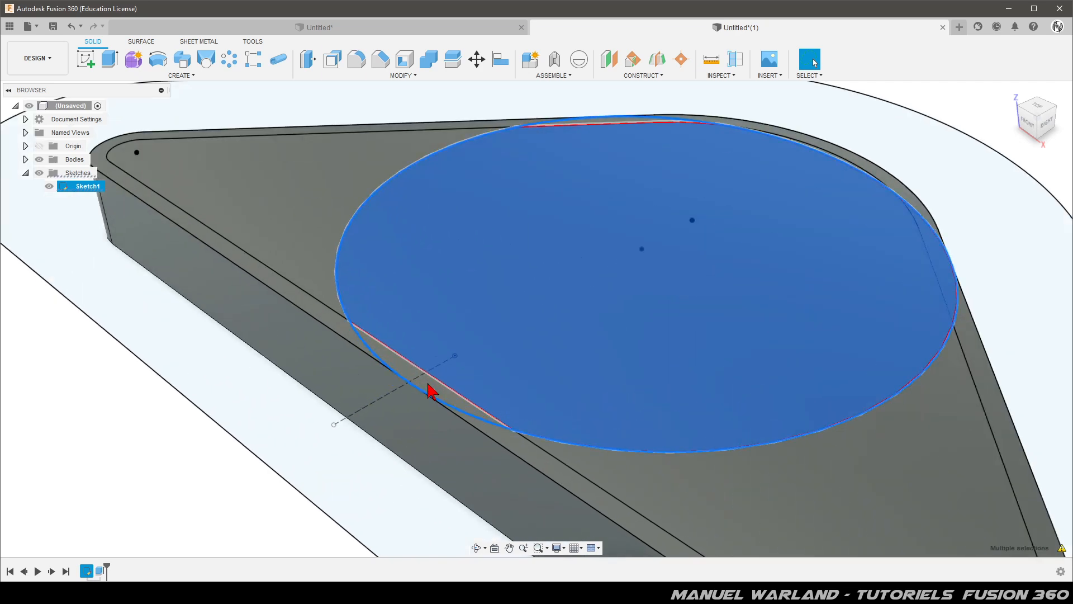
{"action": "left_click", "coordinate": [431, 392], "text": "ctrl"}
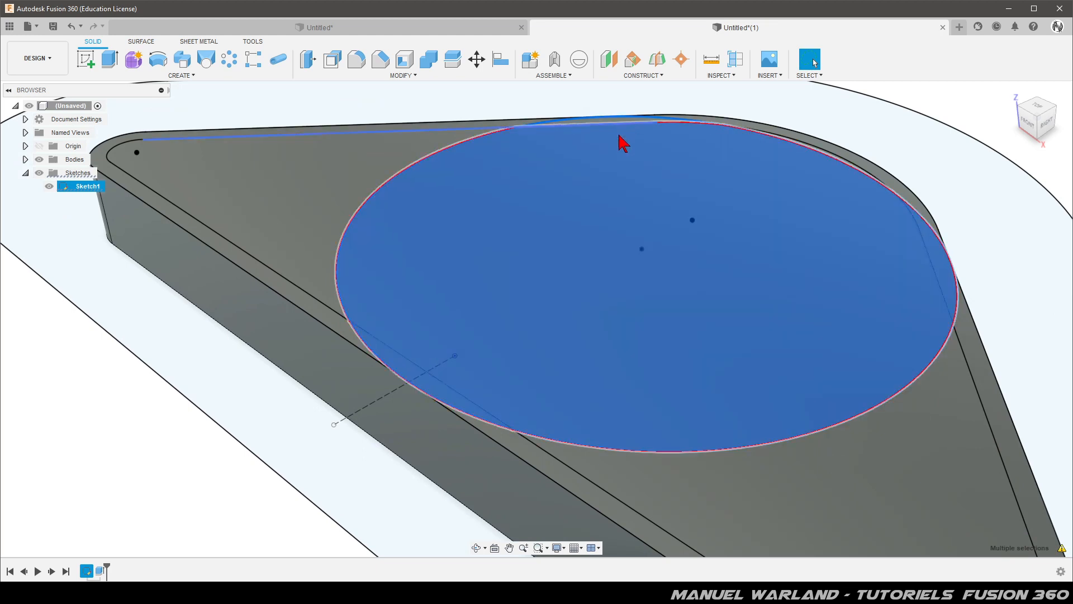
{"action": "middle_click_drag", "start_coordinate": [621, 139], "coordinate": [625, 201], "text": "shift"}
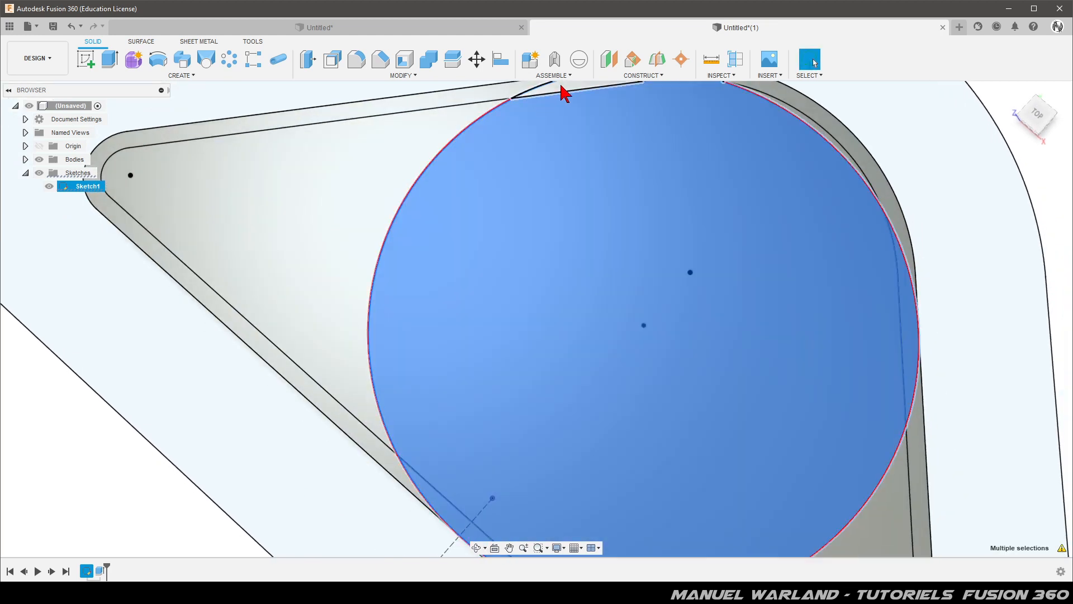
{"action": "scroll", "coordinate": [463, 257], "scroll_direction": "down", "scroll_amount": 2}
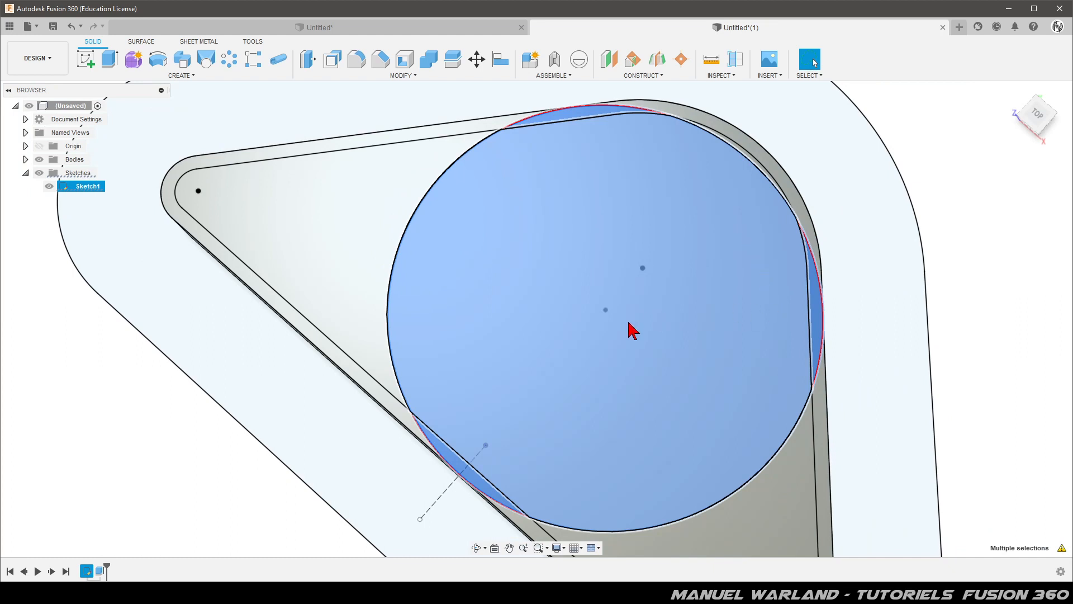
{"action": "scroll", "coordinate": [633, 331], "scroll_direction": "down", "scroll_amount": 4}
{"action": "middle_click_drag", "start_coordinate": [632, 307], "coordinate": [557, 247], "text": "shift"}
{"action": "left_click", "coordinate": [110, 58]}
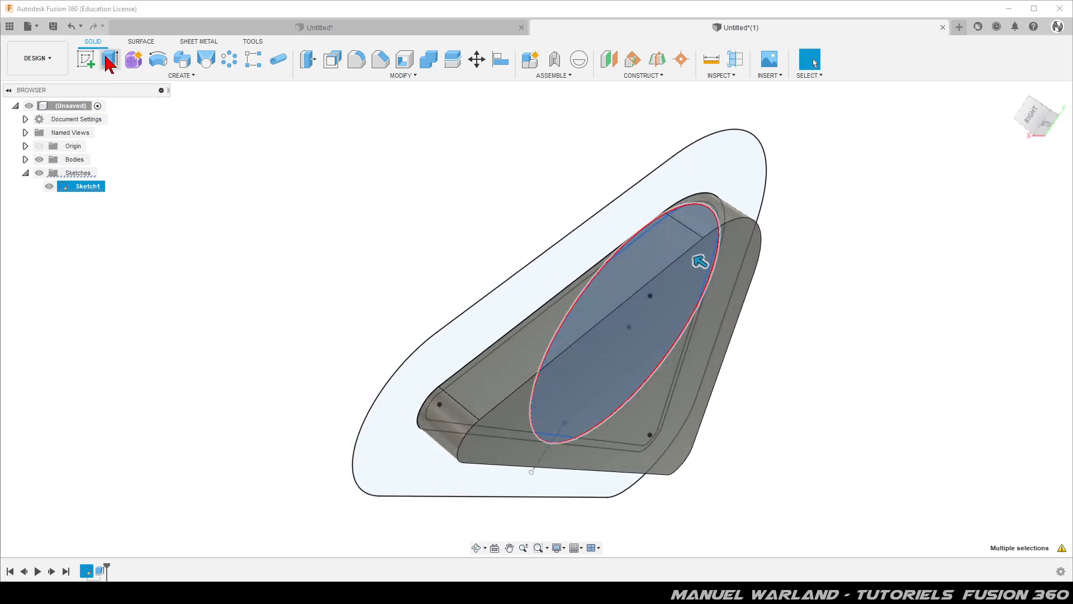
{"action": "left_click", "coordinate": [1041, 208]}
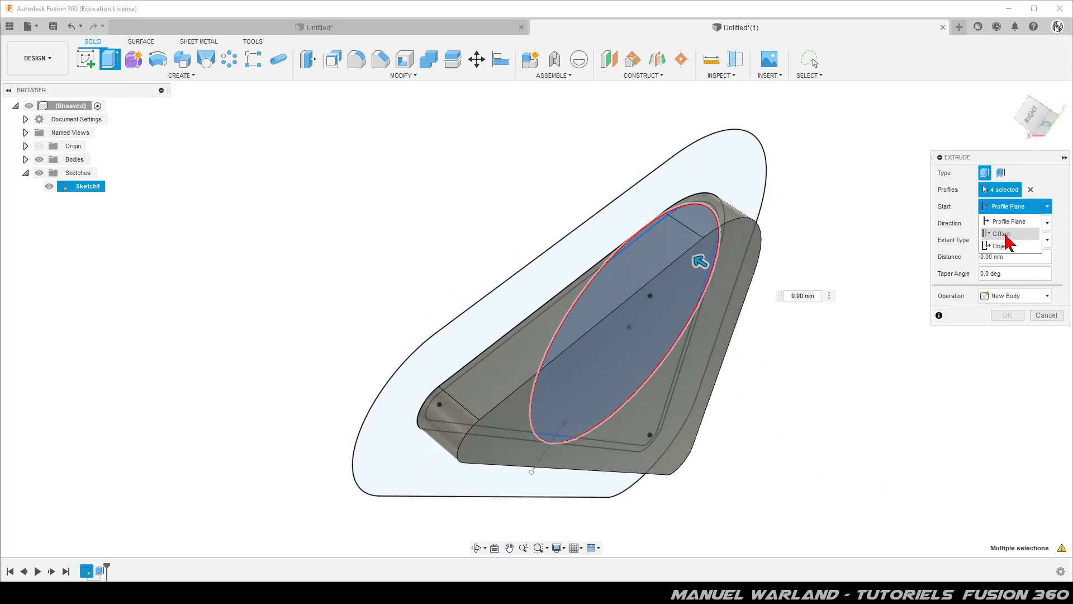
{"action": "left_click", "coordinate": [1003, 246]}
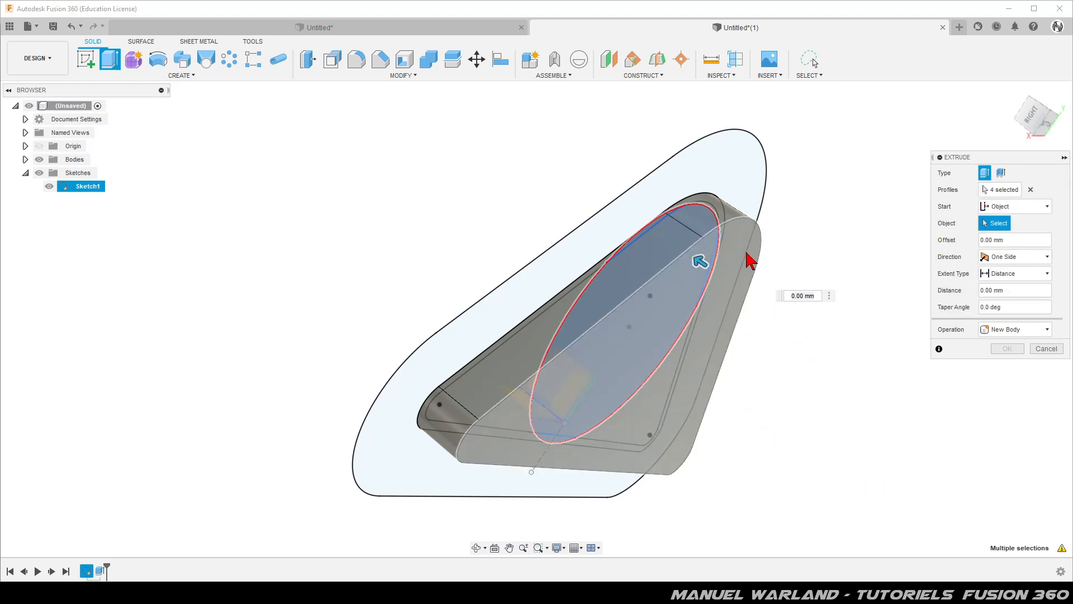
{"action": "left_click", "coordinate": [749, 262]}
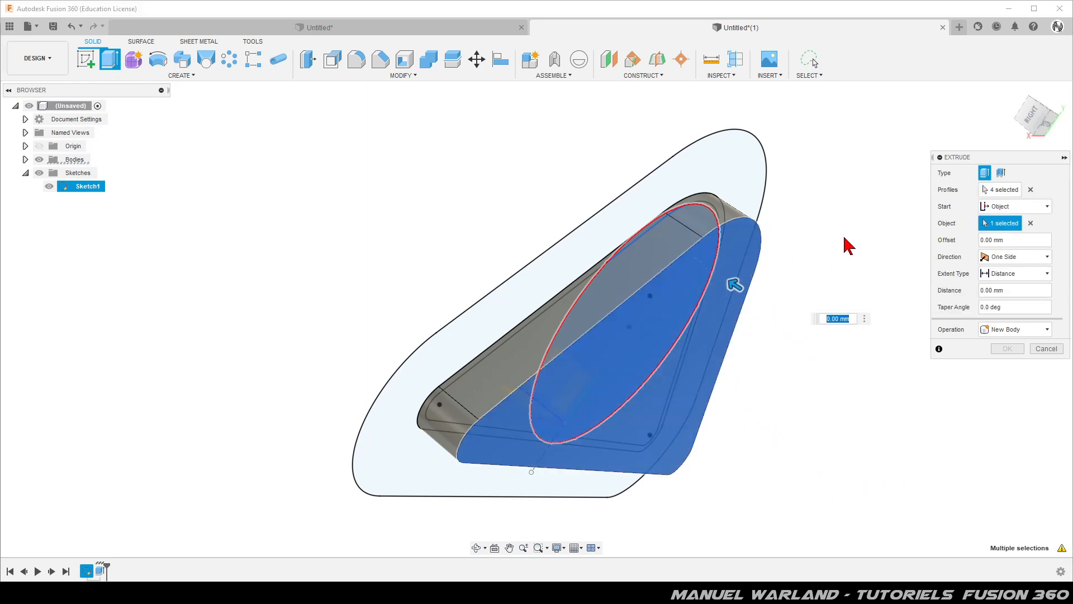
{"action": "left_click", "coordinate": [1005, 239]}
{"action": "type", "text": "2"}
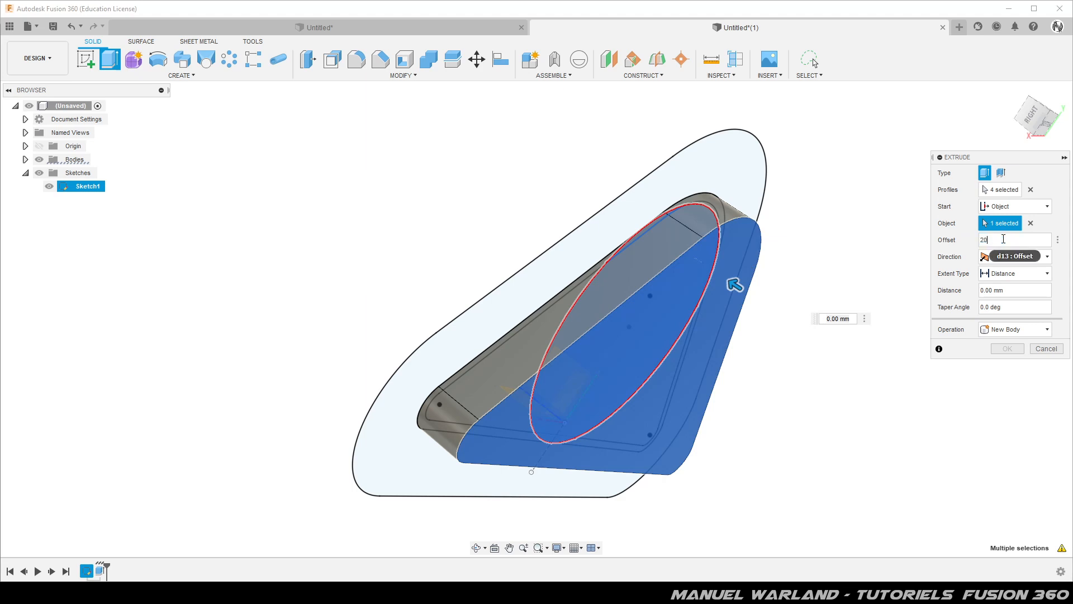
{"action": "type", "text": "0"}
{"action": "double_click", "coordinate": [1016, 293]}
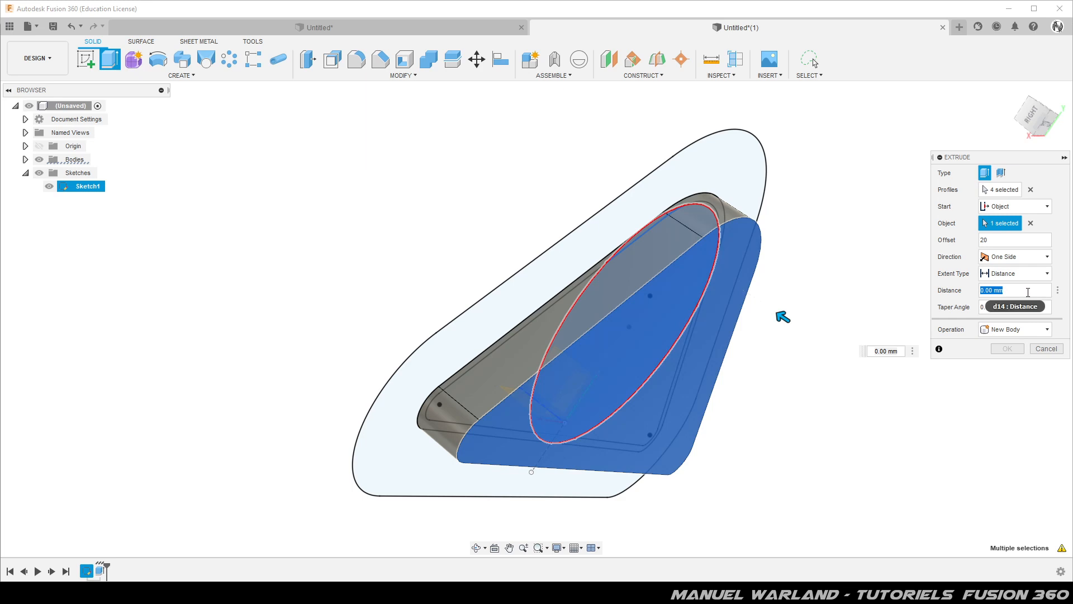
{"action": "type", "text": "-25"}
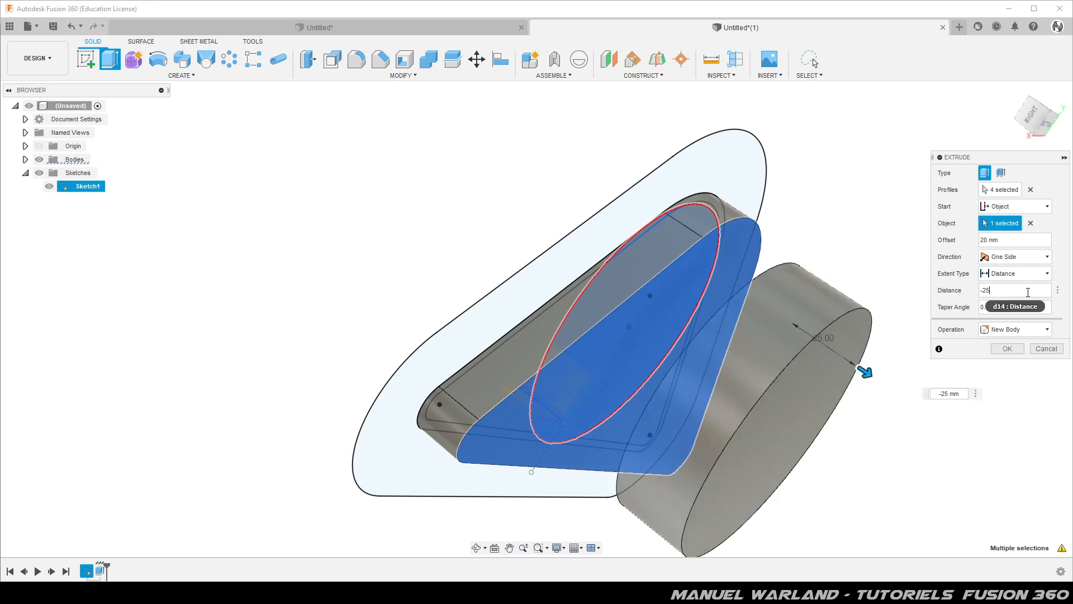
{"action": "key", "text": "Return"}
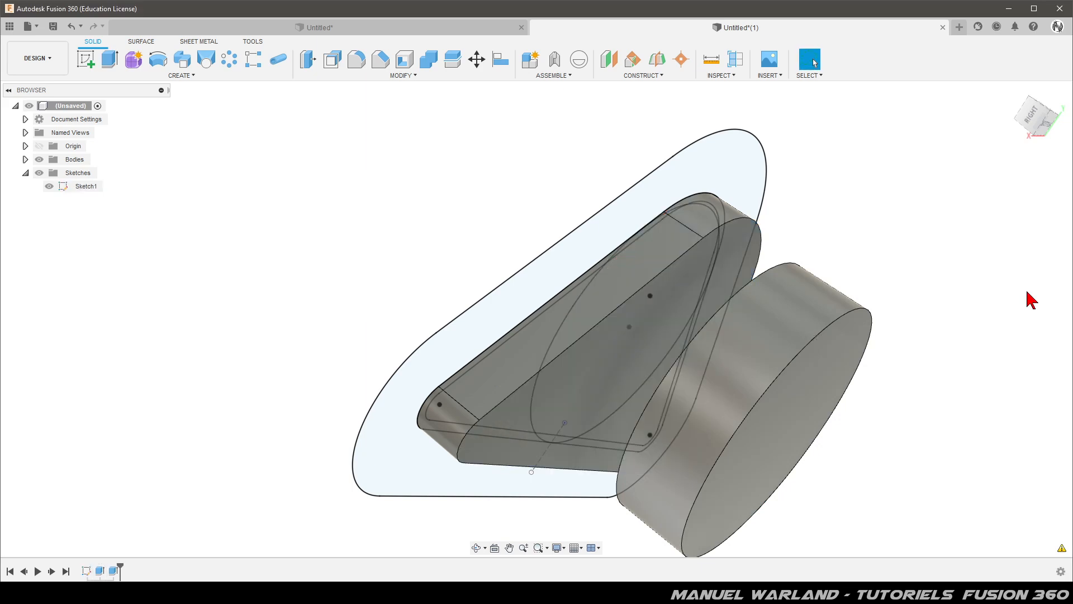
Step: Loft between the triangular body's underside and the facing end of the round body, joining them into one solid
{"action": "mouse_move", "coordinate": [539, 227]}
{"action": "middle_mouse_down", "text": "shift"}
{"action": "mouse_move", "coordinate": [572, 233]}
{"action": "mouse_move", "coordinate": [549, 219]}
{"action": "middle_mouse_up", "text": "shift"}
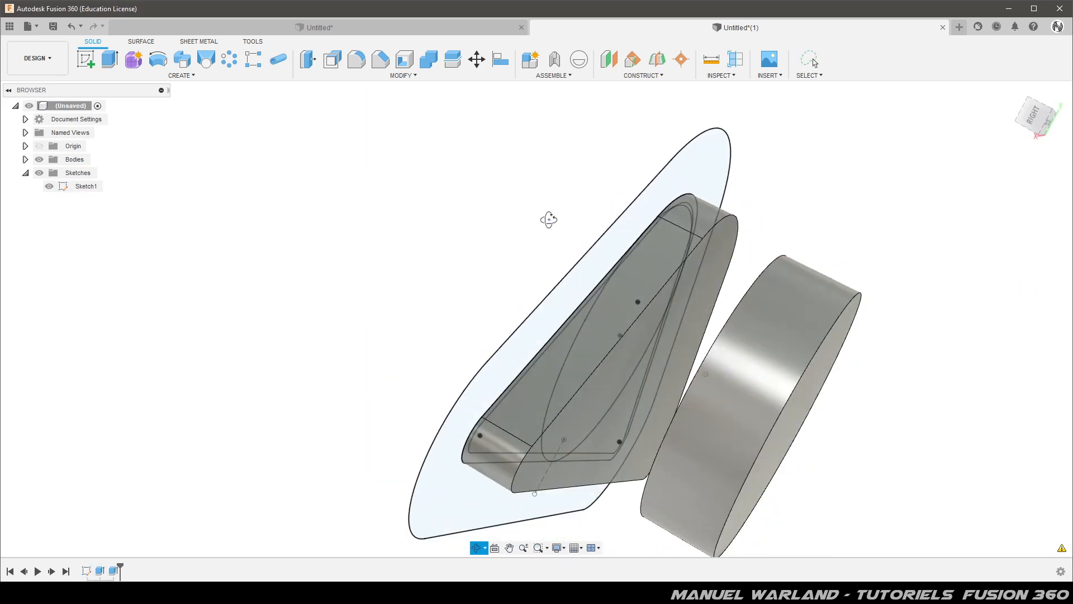
{"action": "left_click", "coordinate": [207, 61]}
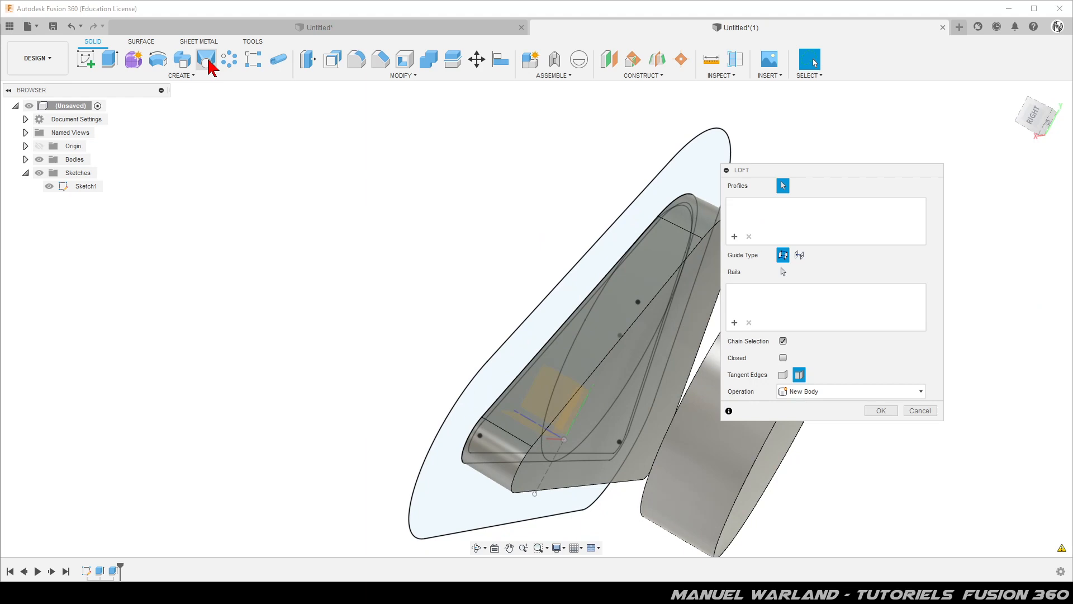
{"action": "left_click", "coordinate": [595, 413]}
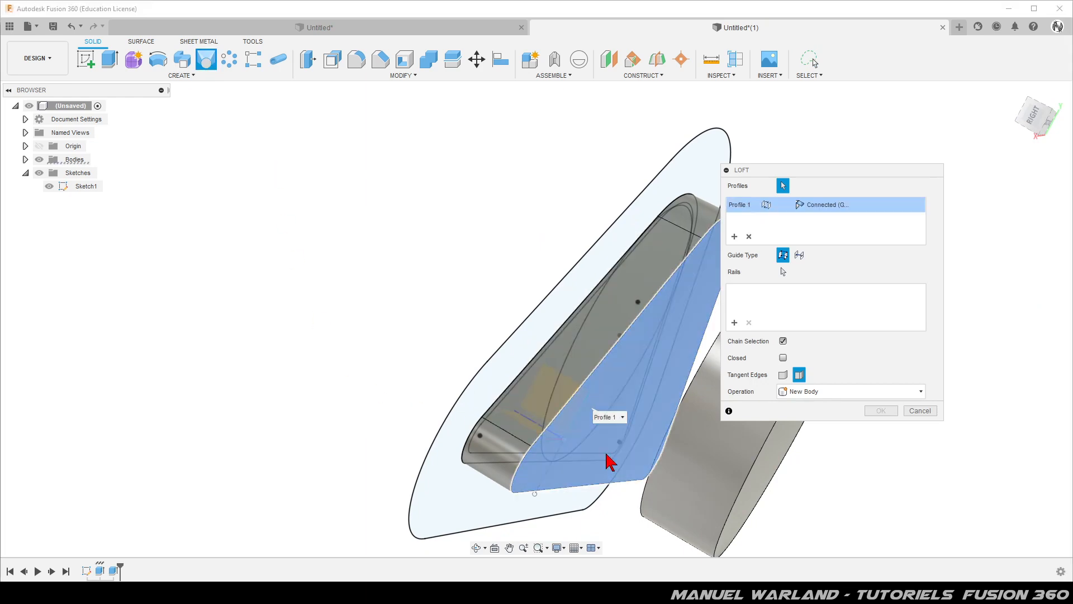
{"action": "middle_click_drag", "start_coordinate": [609, 460], "coordinate": [650, 469], "text": "shift"}
{"action": "middle_click_drag", "start_coordinate": [509, 331], "coordinate": [530, 376], "text": "shift"}
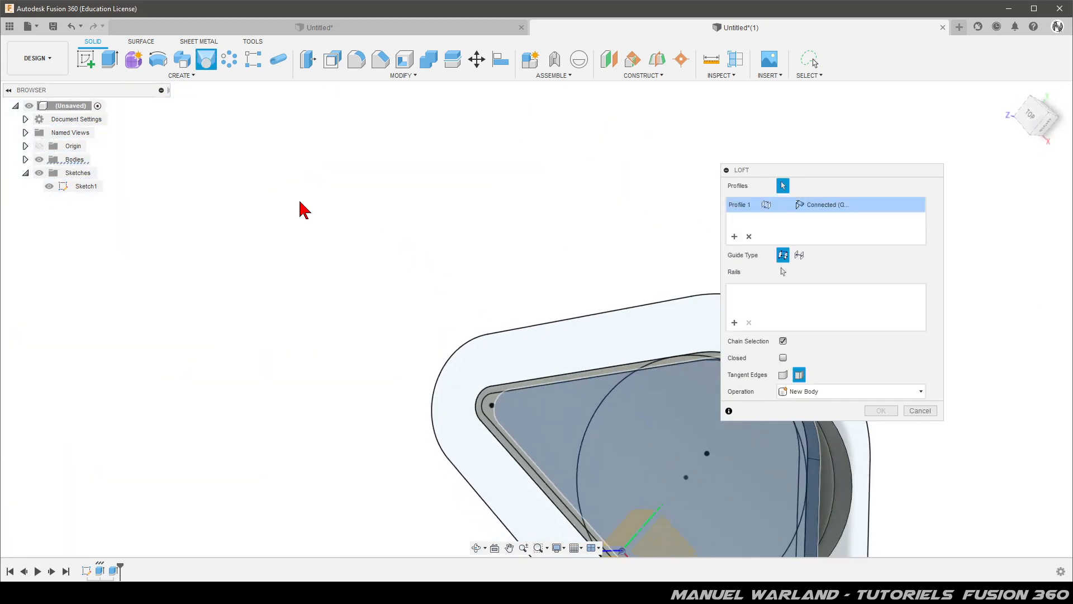
{"action": "scroll", "coordinate": [426, 307], "scroll_direction": "down", "scroll_amount": 4}
{"action": "scroll", "coordinate": [492, 352], "scroll_direction": "up", "scroll_amount": 6}
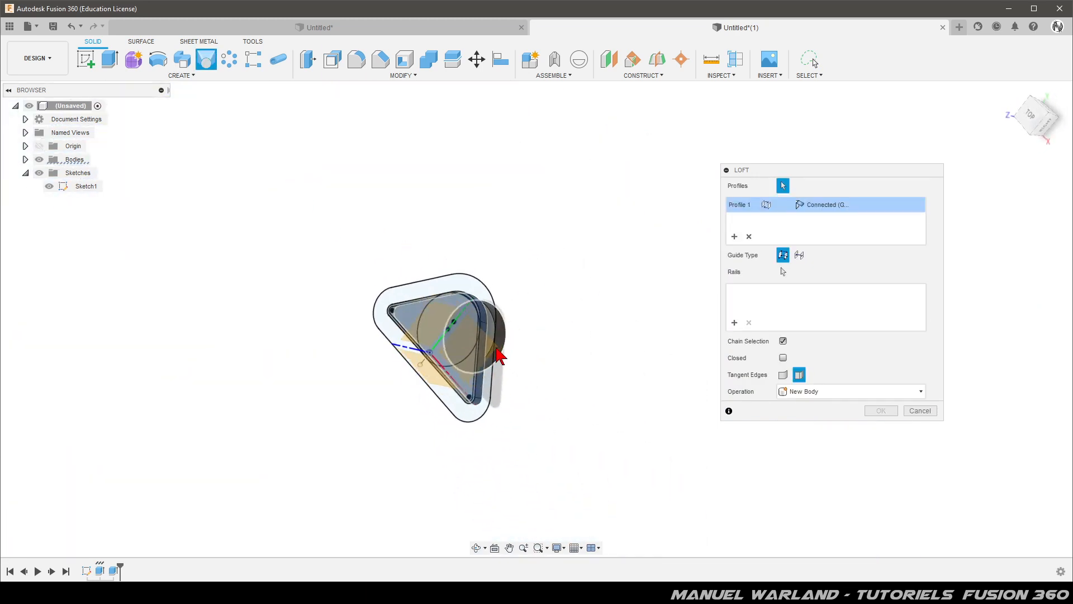
{"action": "scroll", "coordinate": [491, 347], "scroll_direction": "up", "scroll_amount": 2}
{"action": "middle_click_drag", "start_coordinate": [482, 314], "coordinate": [534, 359], "text": "shift"}
{"action": "left_click", "coordinate": [550, 360]}
{"action": "middle_click_drag", "start_coordinate": [603, 422], "coordinate": [565, 416], "text": "shift"}
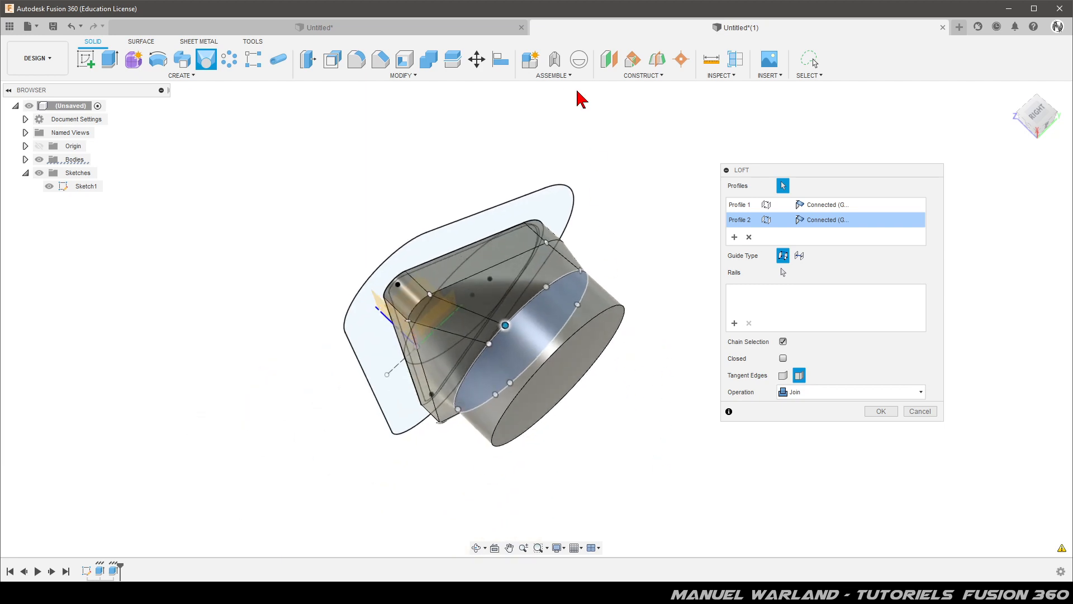
{"action": "mouse_move", "coordinate": [444, 300]}
{"action": "middle_mouse_down", "text": "shift"}
{"action": "mouse_move", "coordinate": [429, 309]}
{"action": "mouse_move", "coordinate": [453, 311]}
{"action": "middle_mouse_up", "text": "shift"}
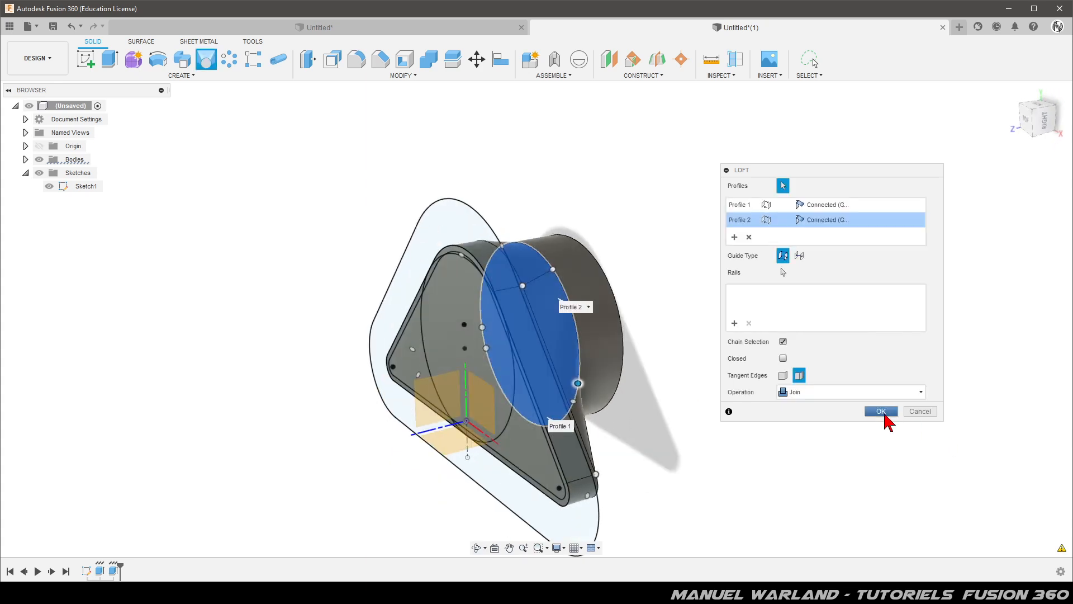
{"action": "left_click", "coordinate": [886, 413]}
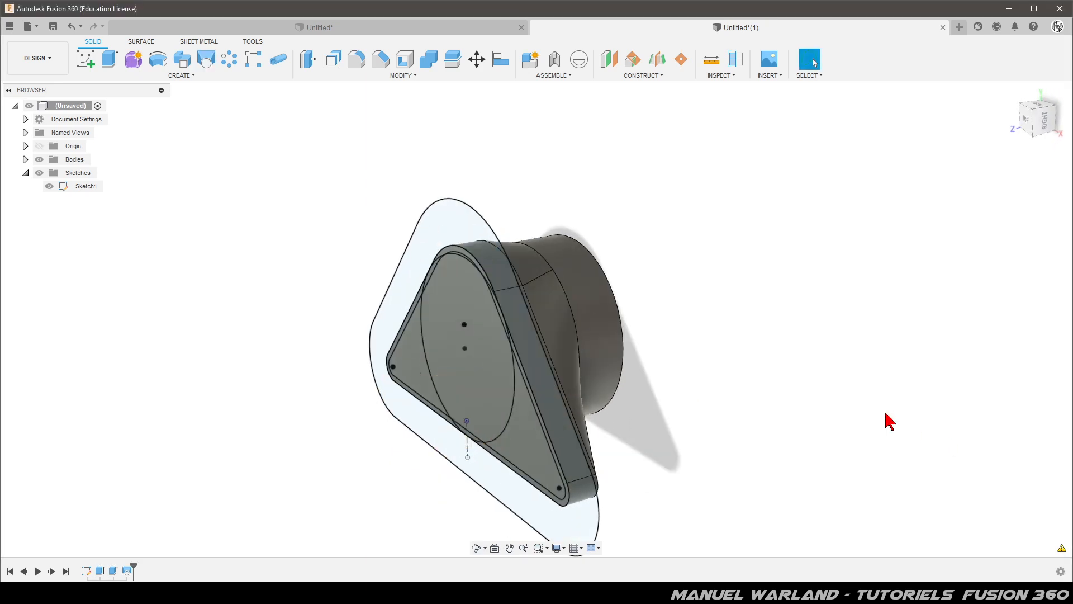
Step: Hide the base sketch and shell the body to 3 mm inside thickness, opening the triangular front face and the round duct end
{"action": "left_click", "coordinate": [50, 188]}
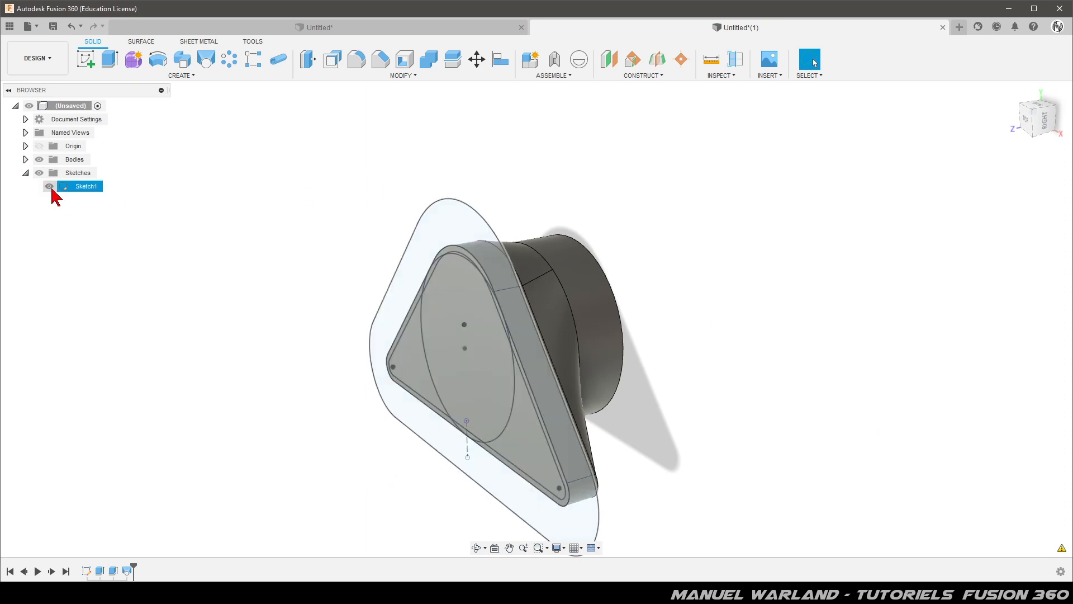
{"action": "left_click", "coordinate": [49, 187]}
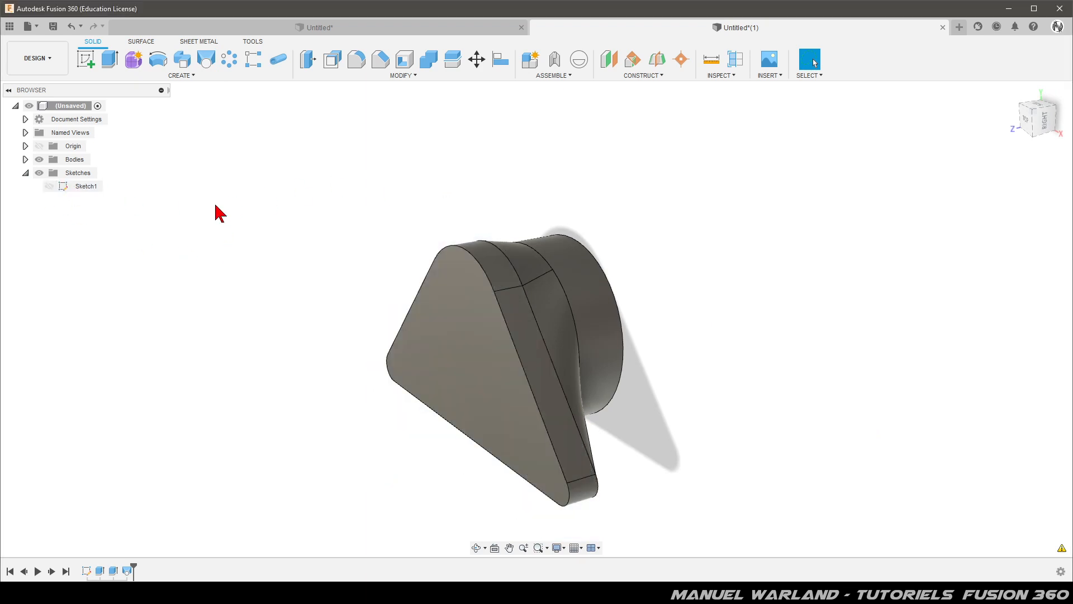
{"action": "left_click", "coordinate": [404, 61]}
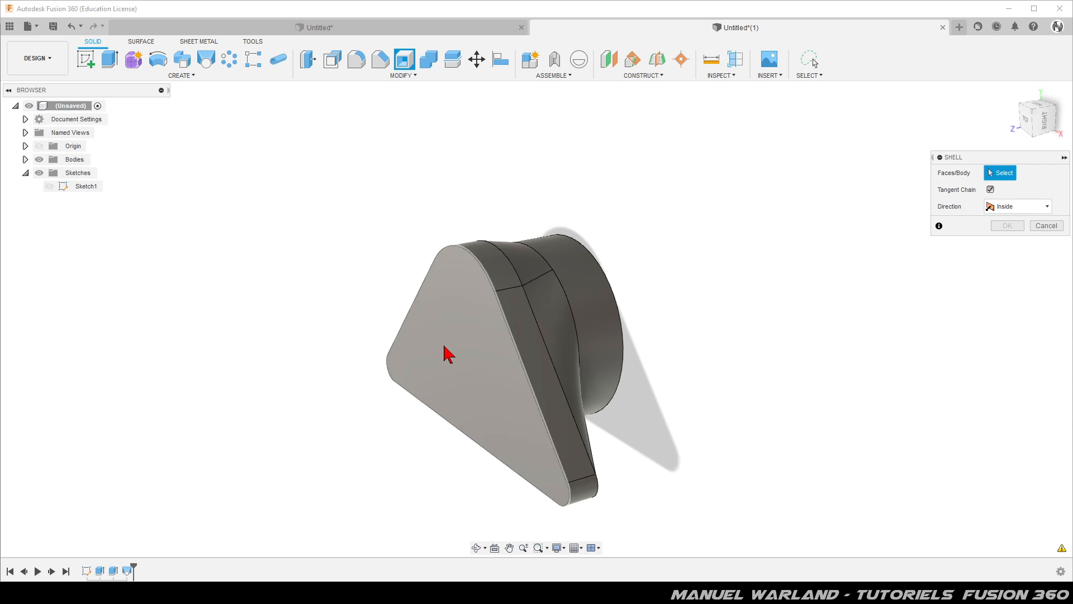
{"action": "left_click", "coordinate": [465, 357]}
{"action": "middle_click_drag", "start_coordinate": [468, 359], "coordinate": [634, 350], "text": "shift"}
{"action": "left_click", "coordinate": [597, 334]}
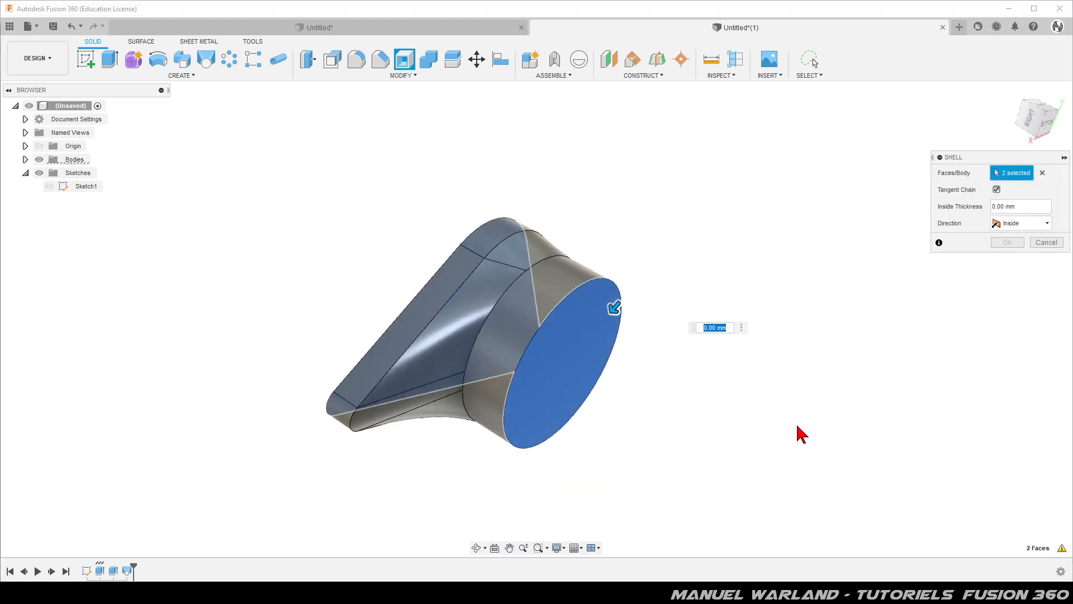
{"action": "type", "text": "3"}
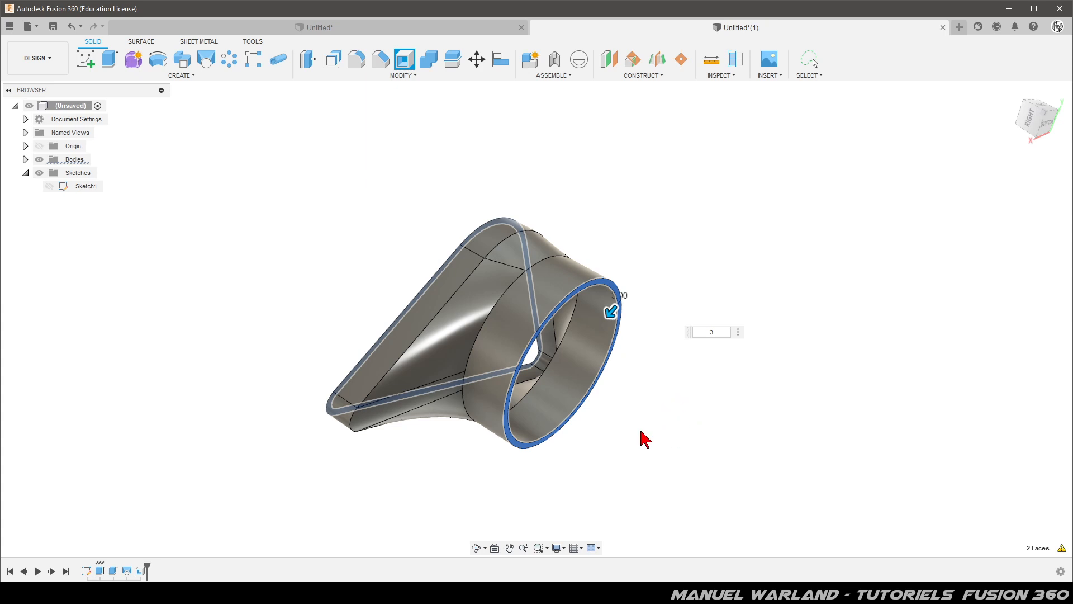
{"action": "key", "text": "Return"}
Step: Extrude the base sketch's outer triangular ring together with the shelled body's triangular rim face by 13 mm, leaving the base sketch hidden
{"action": "middle_click_drag", "start_coordinate": [626, 419], "coordinate": [657, 421], "text": "shift"}
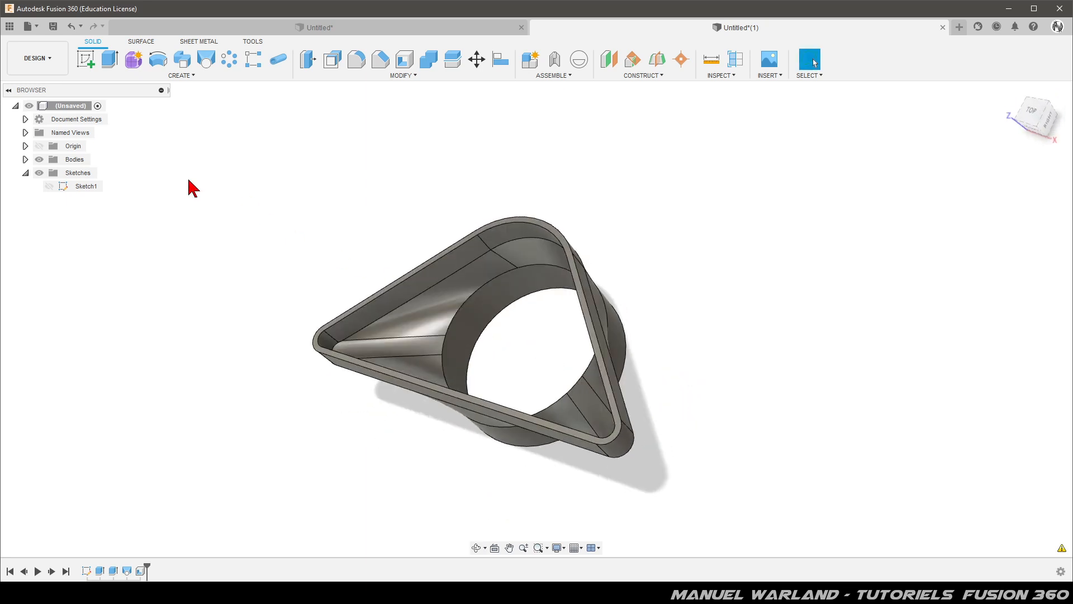
{"action": "left_click", "coordinate": [59, 189]}
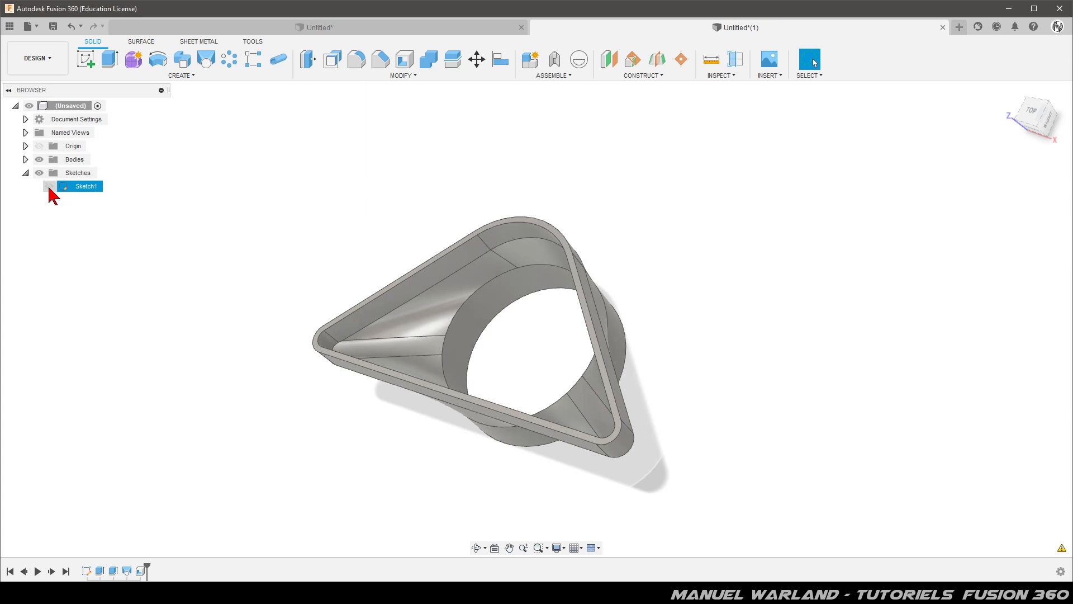
{"action": "left_click", "coordinate": [49, 187]}
{"action": "scroll", "coordinate": [376, 515], "scroll_direction": "up", "scroll_amount": 3}
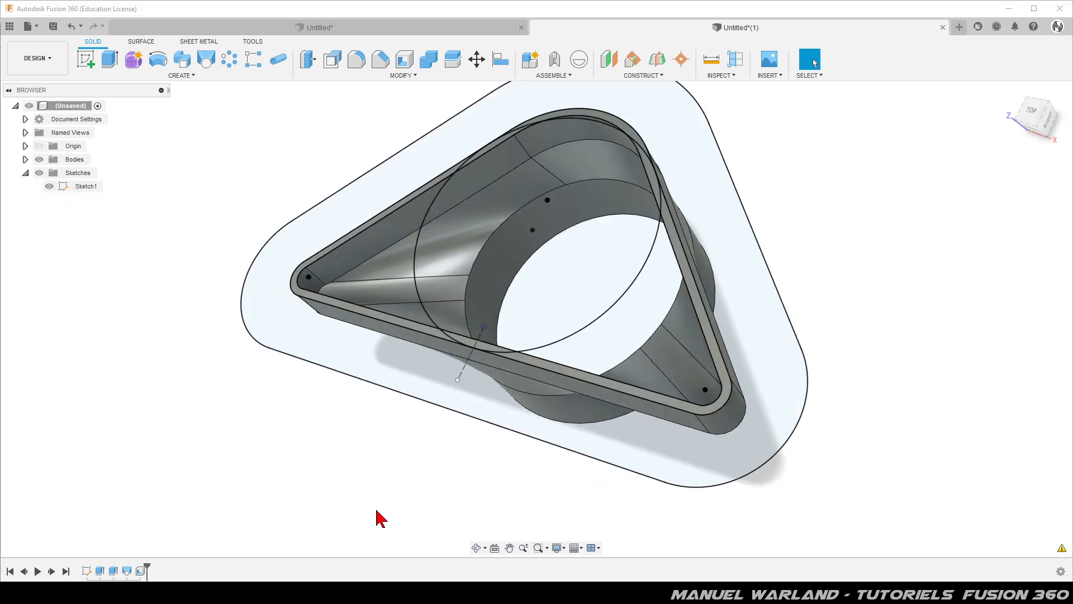
{"action": "left_click", "coordinate": [410, 363]}
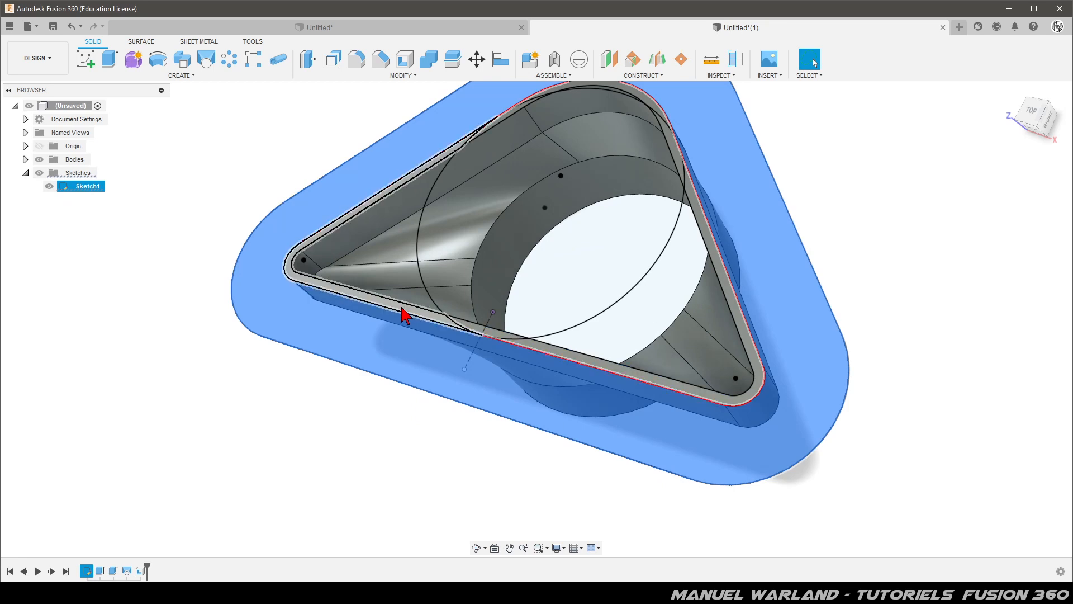
{"action": "left_click", "coordinate": [49, 186]}
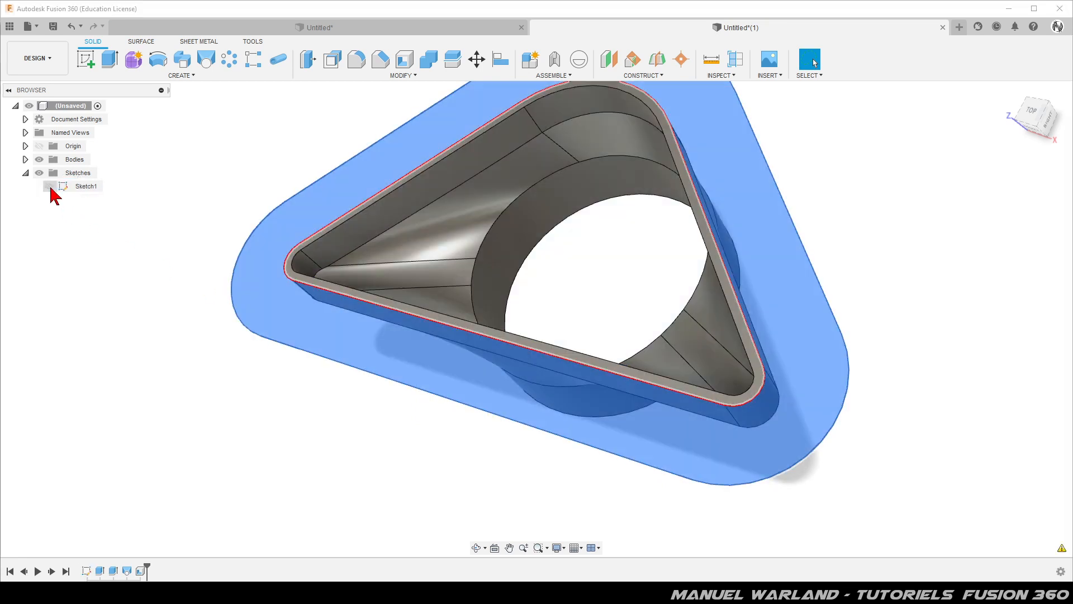
{"action": "left_click", "coordinate": [394, 304], "text": "ctrl"}
{"action": "scroll", "coordinate": [242, 419], "scroll_direction": "down", "scroll_amount": 1}
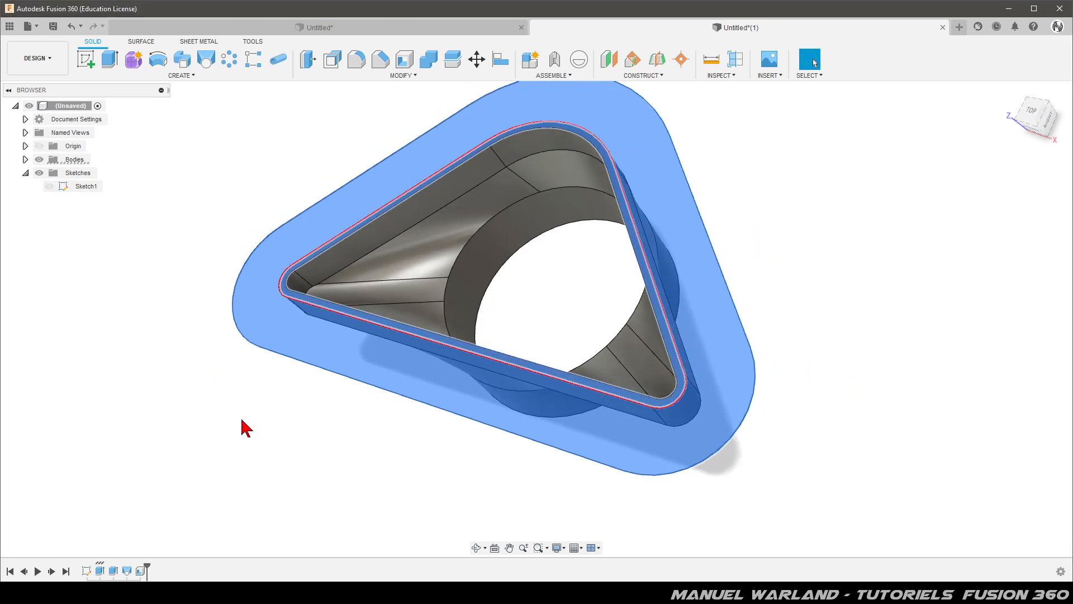
{"action": "scroll", "coordinate": [242, 421], "scroll_direction": "down", "scroll_amount": 2}
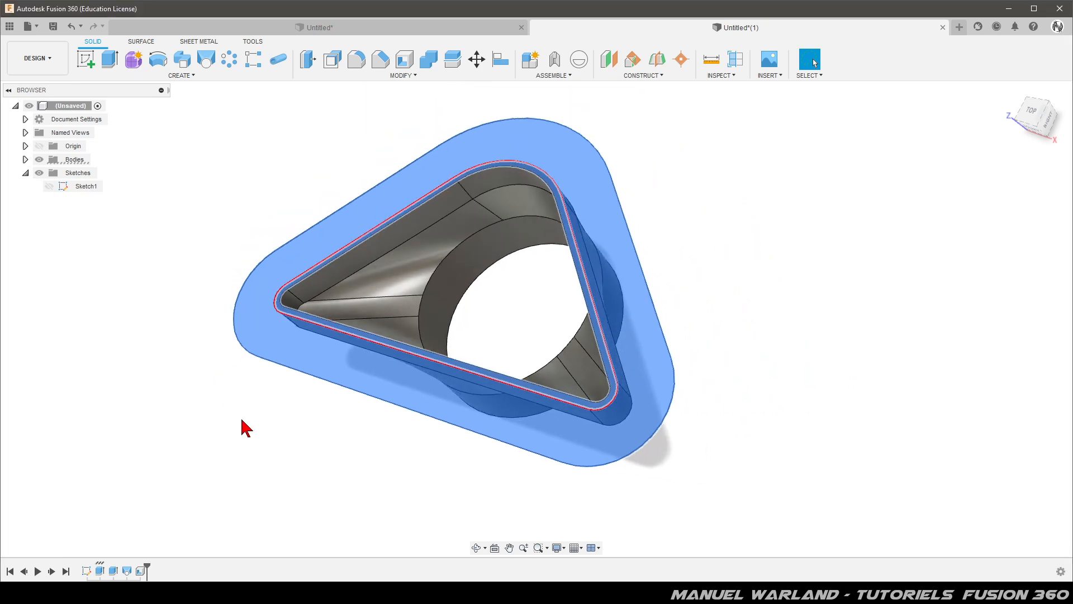
{"action": "type", "text": "e"}
{"action": "type", "text": "1"}
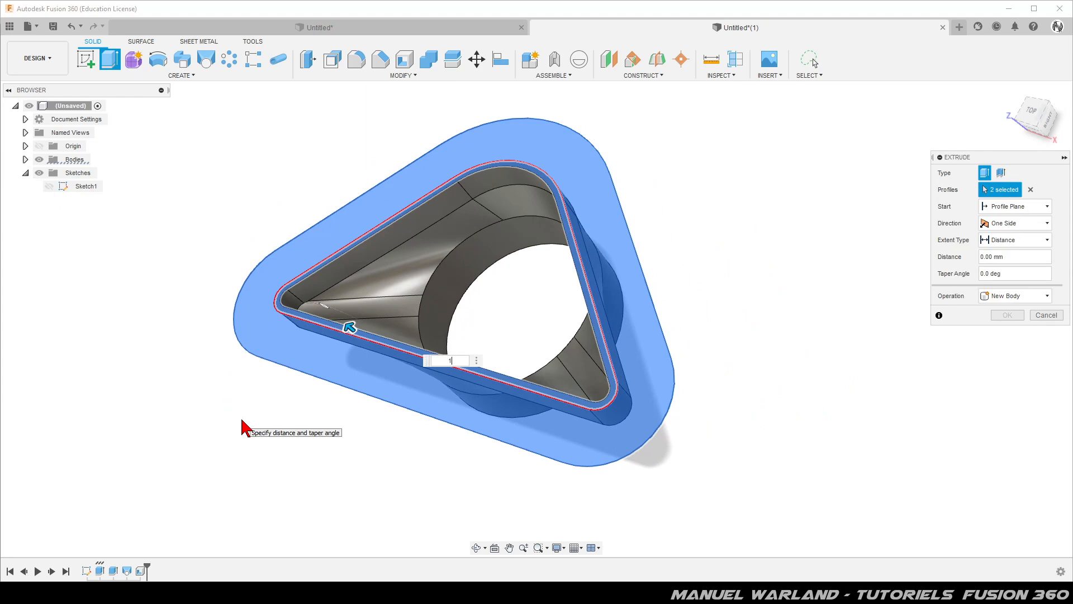
{"action": "type", "text": "3"}
{"action": "key", "text": "Return"}
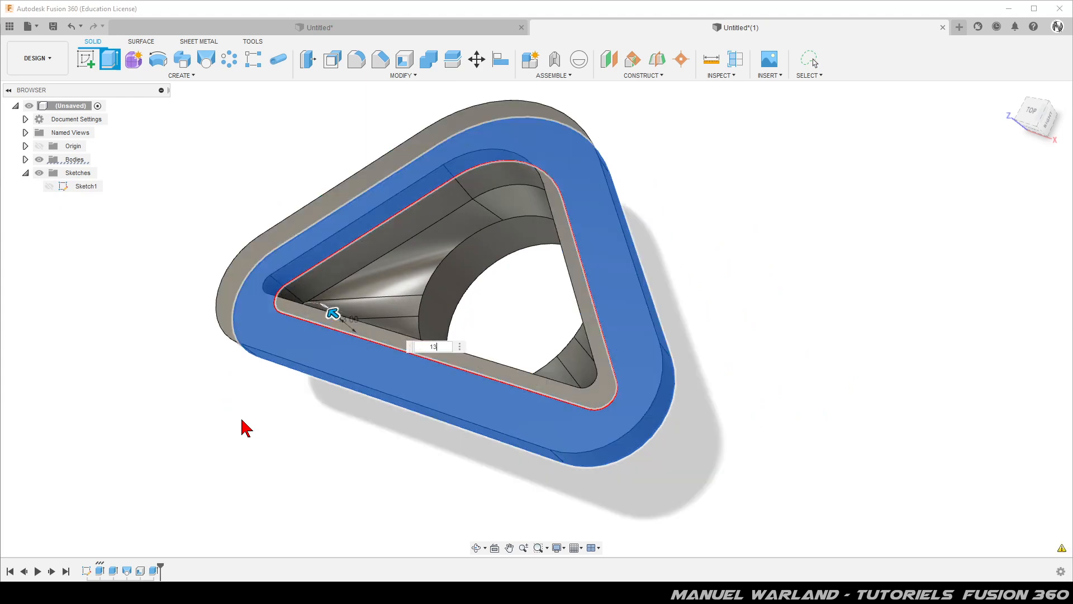
{"action": "mouse_move", "coordinate": [366, 446]}
{"action": "middle_mouse_down", "text": "shift"}
{"action": "mouse_move", "coordinate": [306, 412]}
{"action": "mouse_move", "coordinate": [357, 429]}
{"action": "mouse_move", "coordinate": [342, 437]}
{"action": "mouse_move", "coordinate": [349, 442]}
{"action": "middle_mouse_up", "text": "shift"}
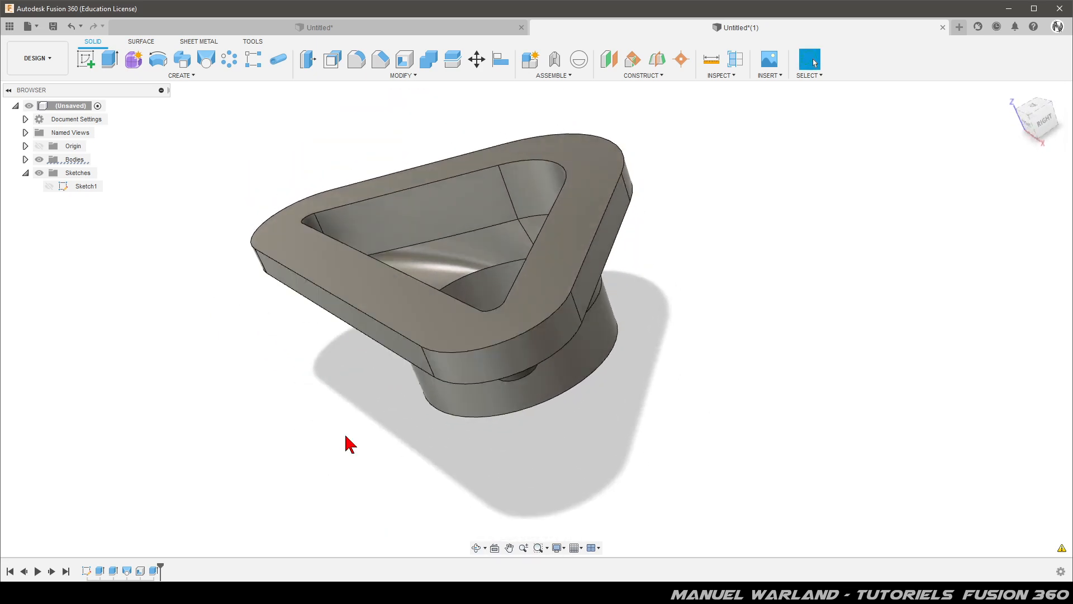
Step: Set up a fillet on the triangular flange's inner and outer top edges with a 12 mm radius and a tangency weight of 0.3
{"action": "left_click", "coordinate": [357, 60]}
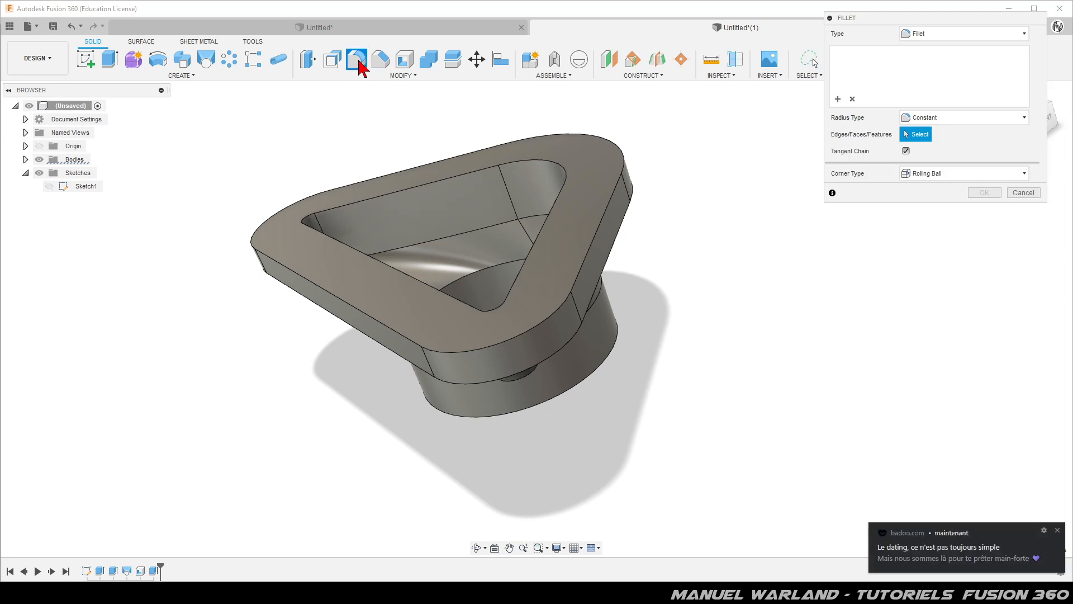
{"action": "left_click", "coordinate": [1056, 529]}
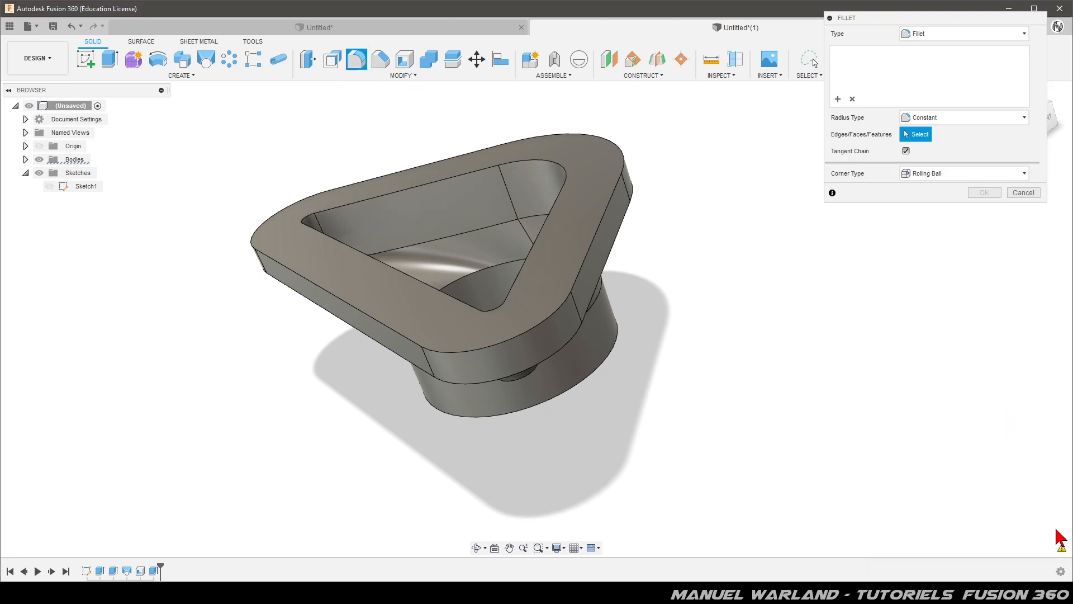
{"action": "left_click", "coordinate": [557, 210]}
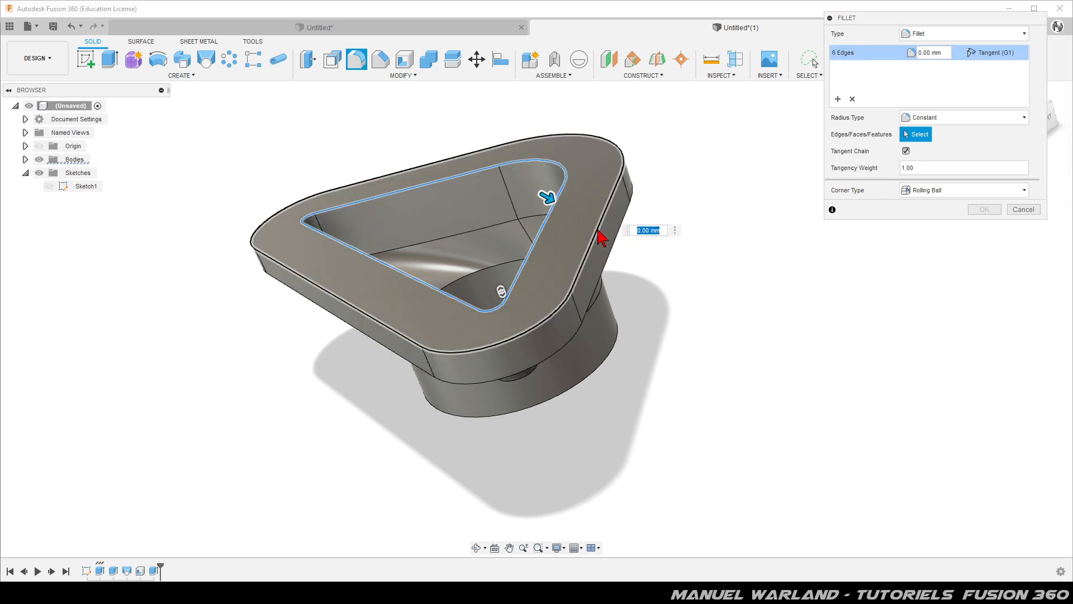
{"action": "left_click", "coordinate": [598, 231]}
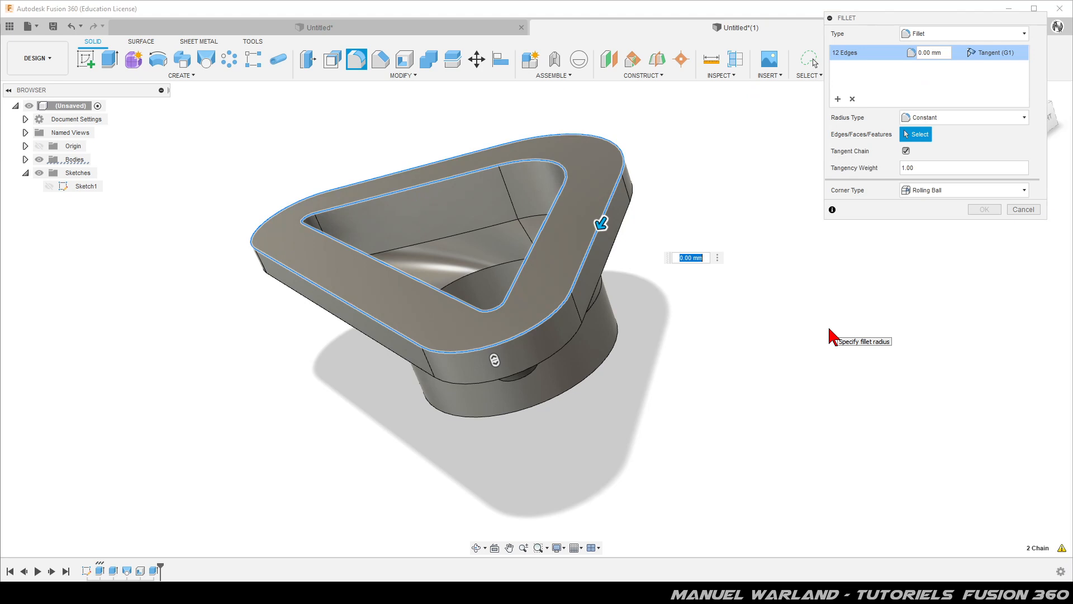
{"action": "type", "text": "12"}
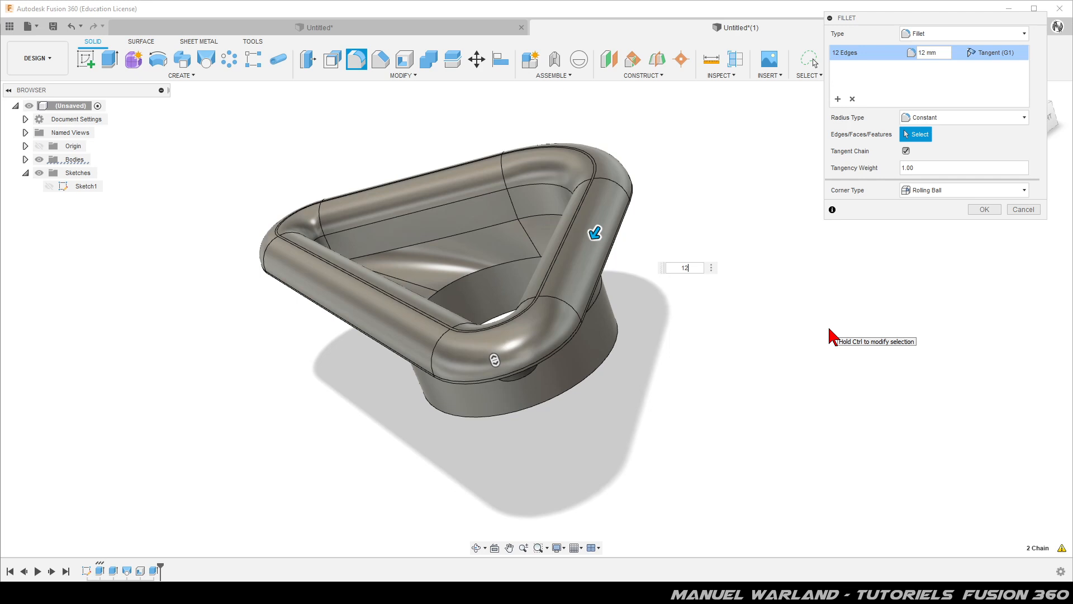
{"action": "left_click", "coordinate": [939, 168]}
{"action": "type", "text": "0.35"}
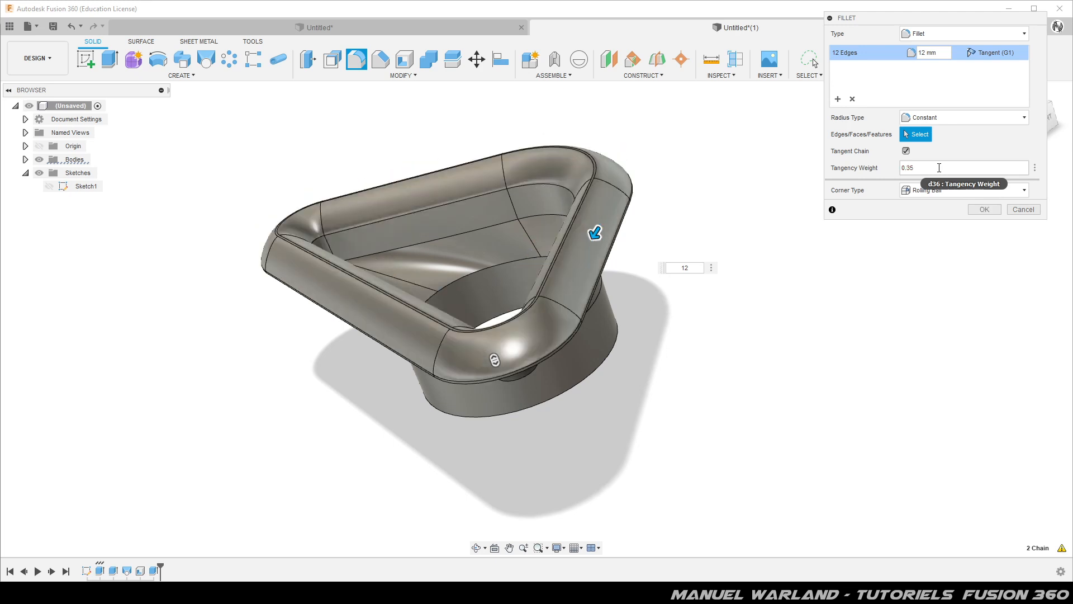
{"action": "type", "text": "2"}
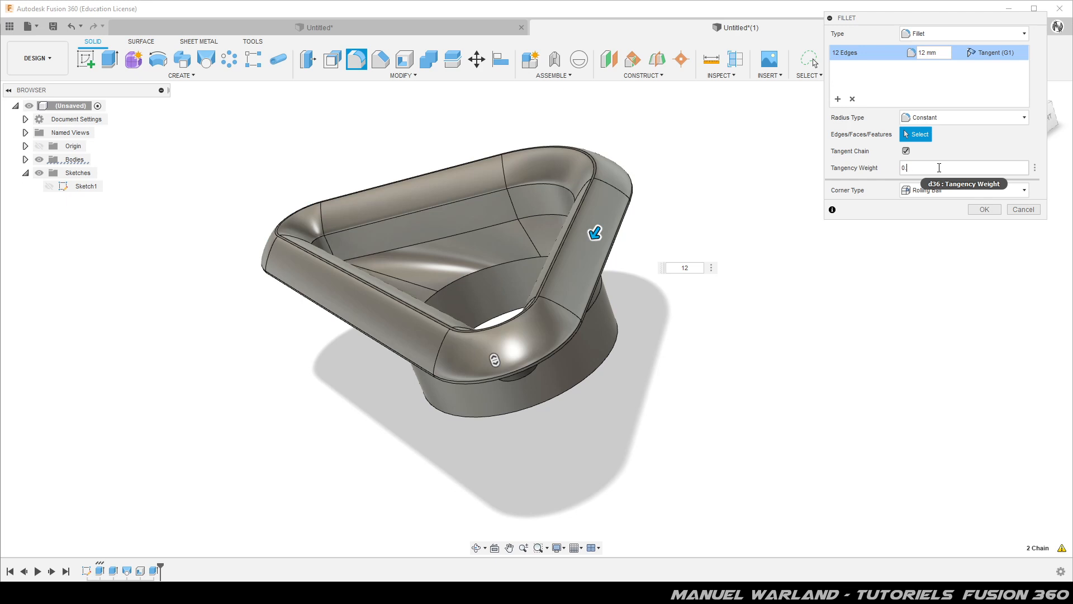
{"action": "type", "text": "3"}
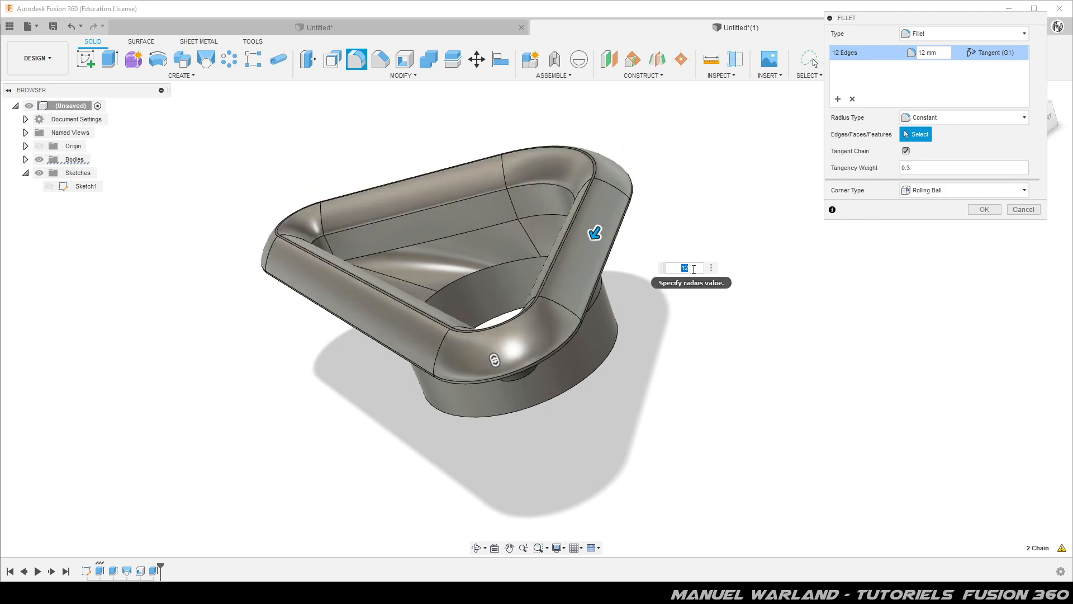
Step: Set the flange fillet's radius to 10 mm and apply the fillet
{"action": "left_click", "coordinate": [694, 269]}
{"action": "type", "text": "10"}
{"action": "key", "text": "Return"}
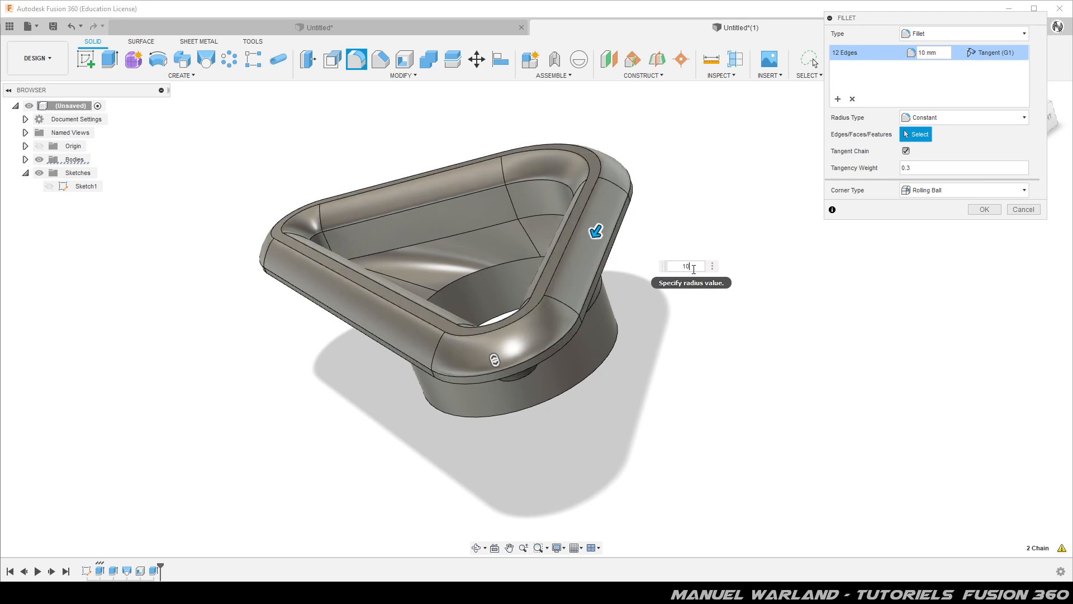
{"action": "middle_click_drag", "start_coordinate": [598, 367], "coordinate": [577, 363], "text": "shift"}
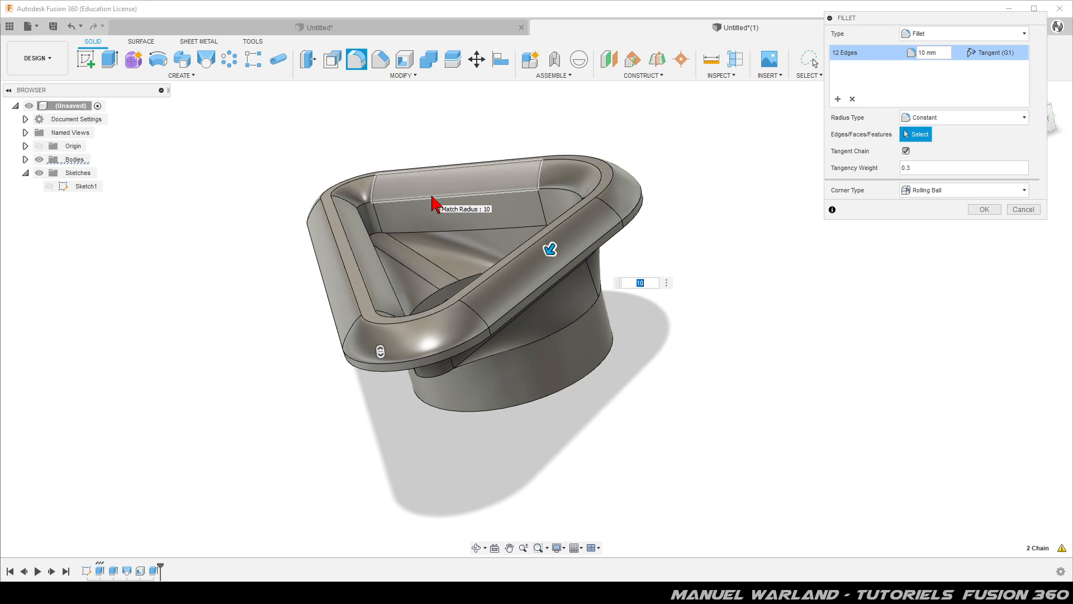
{"action": "middle_click_drag", "start_coordinate": [329, 391], "coordinate": [383, 402], "text": "shift"}
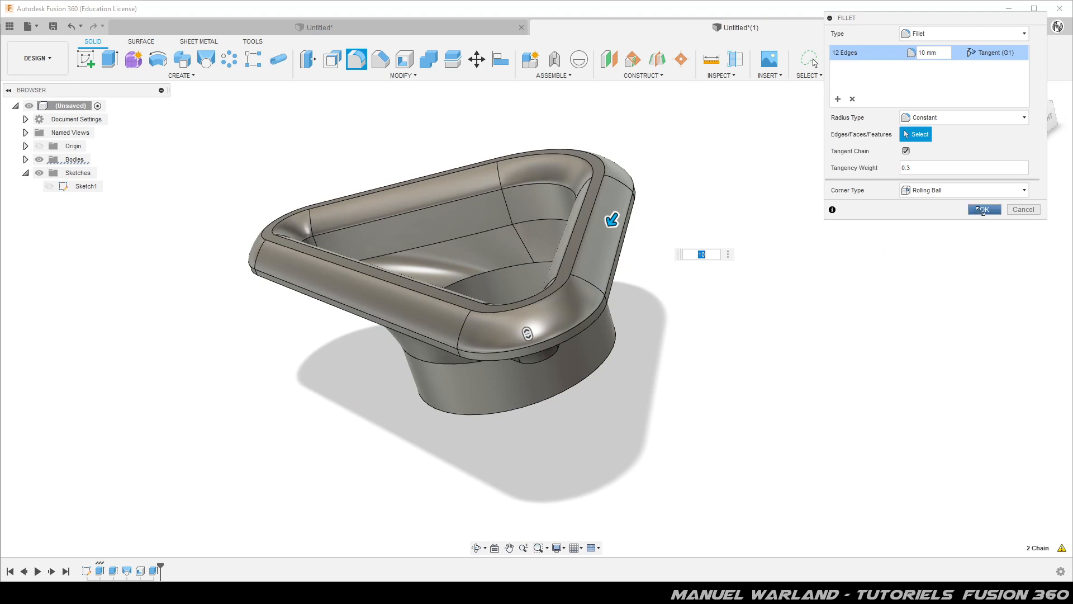
{"action": "left_click", "coordinate": [982, 210]}
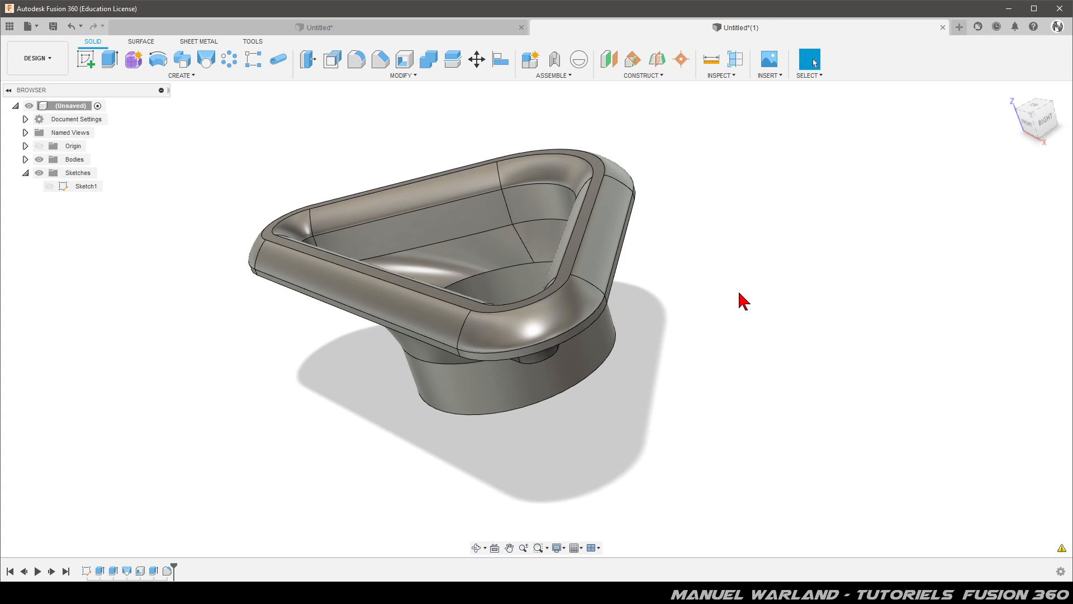
Step: Start a new sketch on the vertical YZ origin plane running through the vent body
{"action": "left_click", "coordinate": [85, 61]}
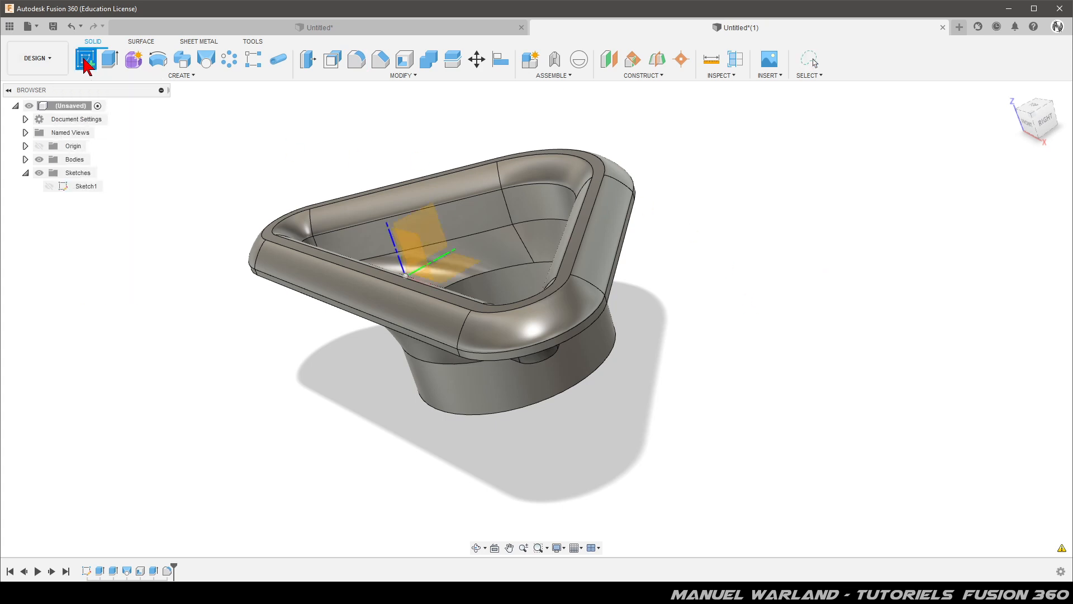
{"action": "left_click", "coordinate": [433, 220]}
{"action": "scroll", "coordinate": [326, 163], "scroll_direction": "down", "scroll_amount": 2}
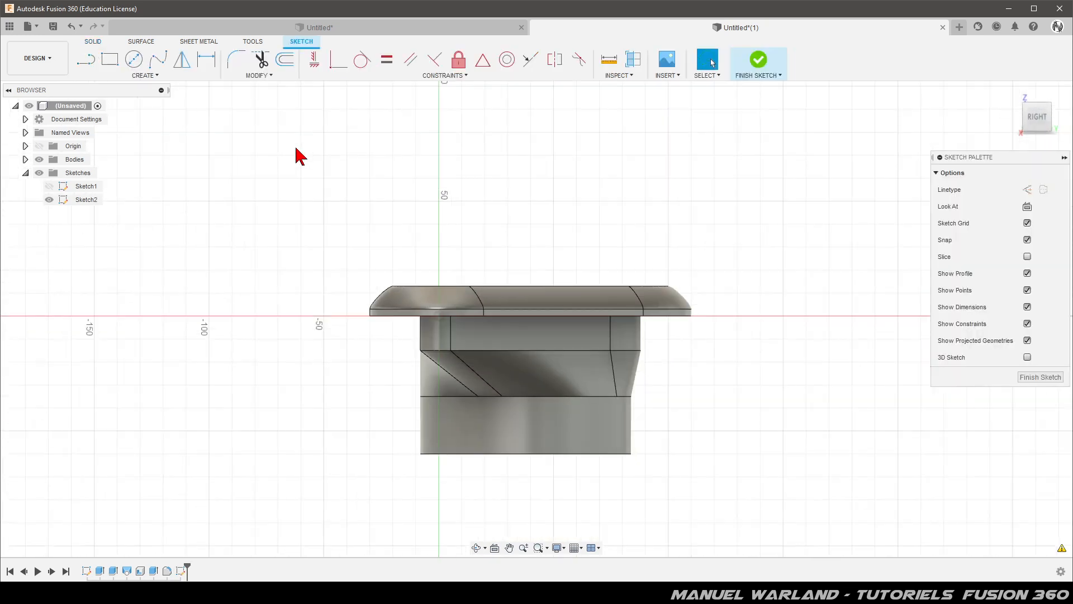
Step: Project the round duct end's inner edge, the flange's underside face and its flat triangular top face into the sketch
{"action": "middle_click_drag", "start_coordinate": [526, 495], "coordinate": [529, 487], "text": "shift"}
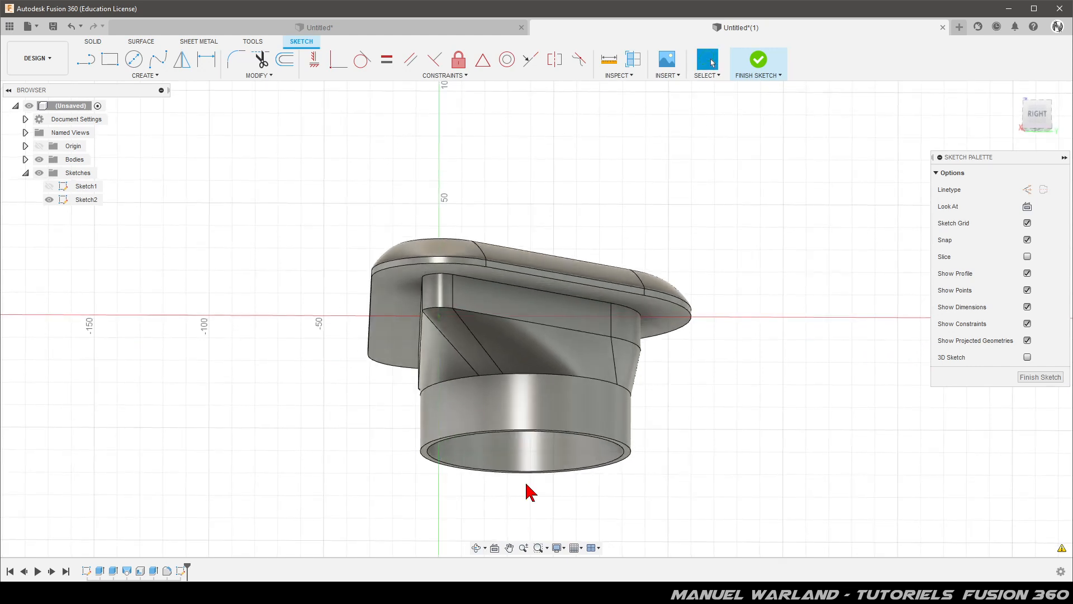
{"action": "left_click", "coordinate": [141, 76]}
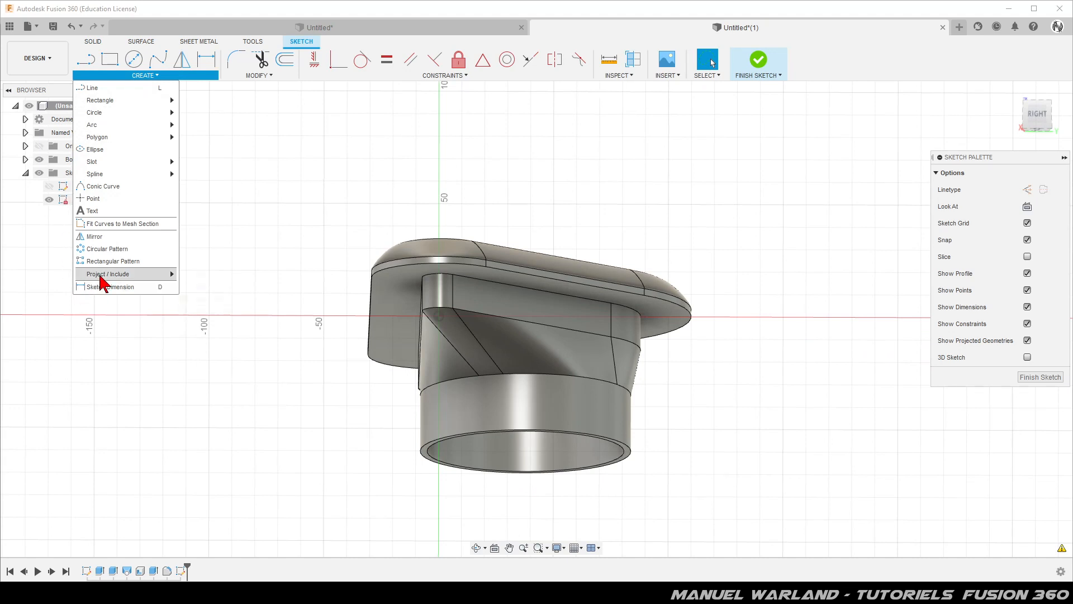
{"action": "left_click", "coordinate": [196, 275]}
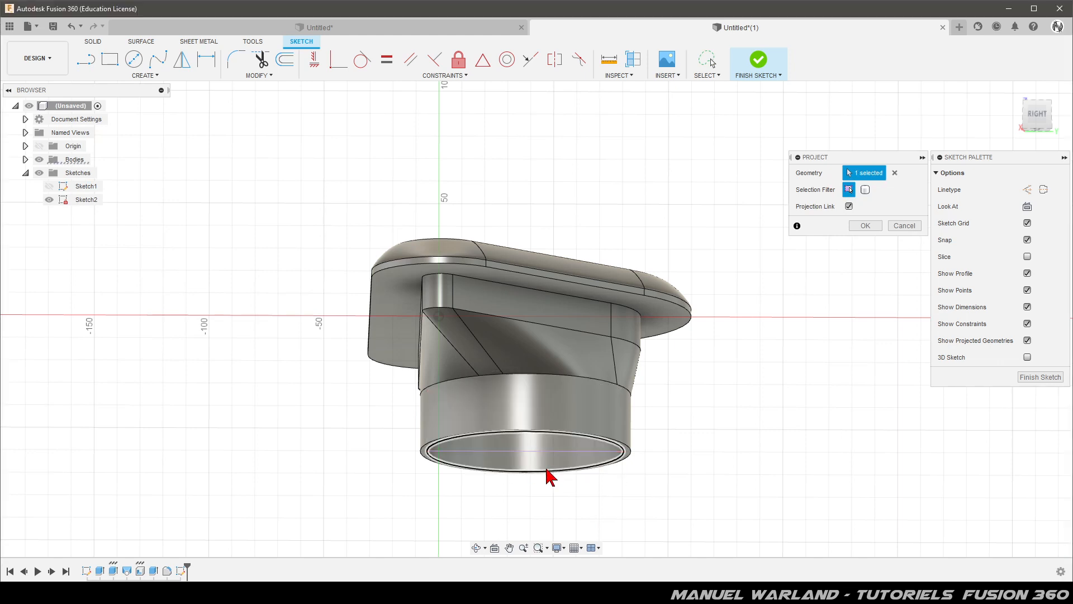
{"action": "left_click", "coordinate": [546, 473]}
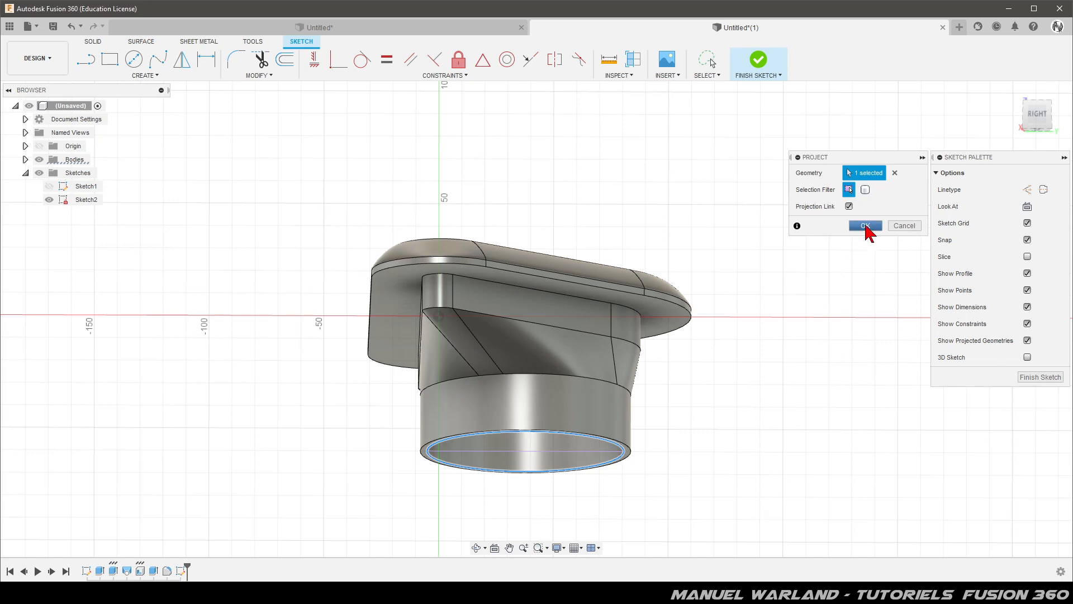
{"action": "left_click", "coordinate": [548, 291]}
{"action": "middle_click_drag", "start_coordinate": [547, 291], "coordinate": [535, 322], "text": "shift"}
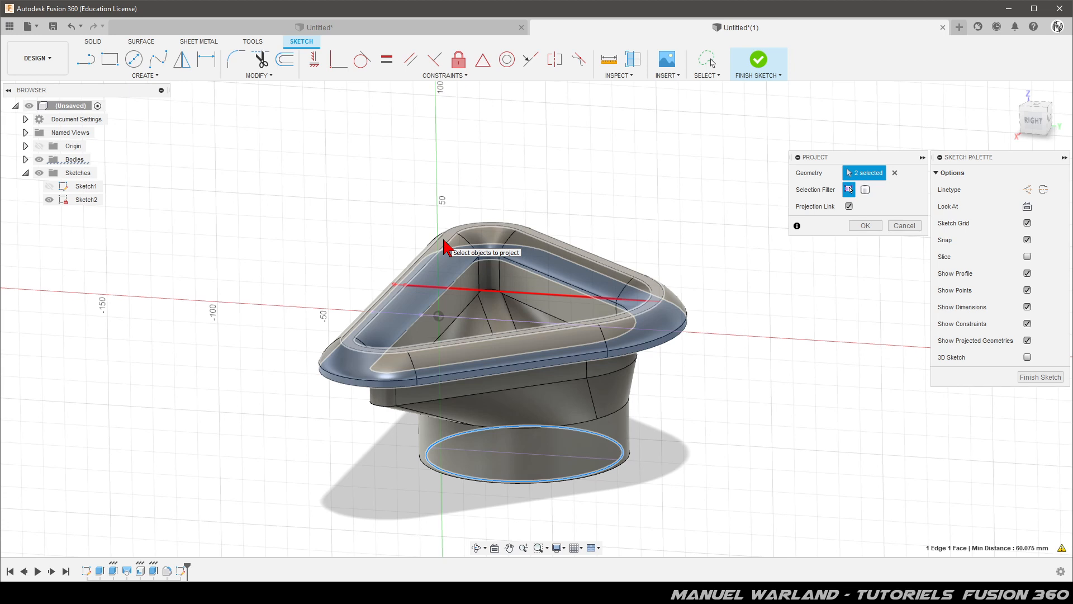
{"action": "left_click", "coordinate": [446, 246]}
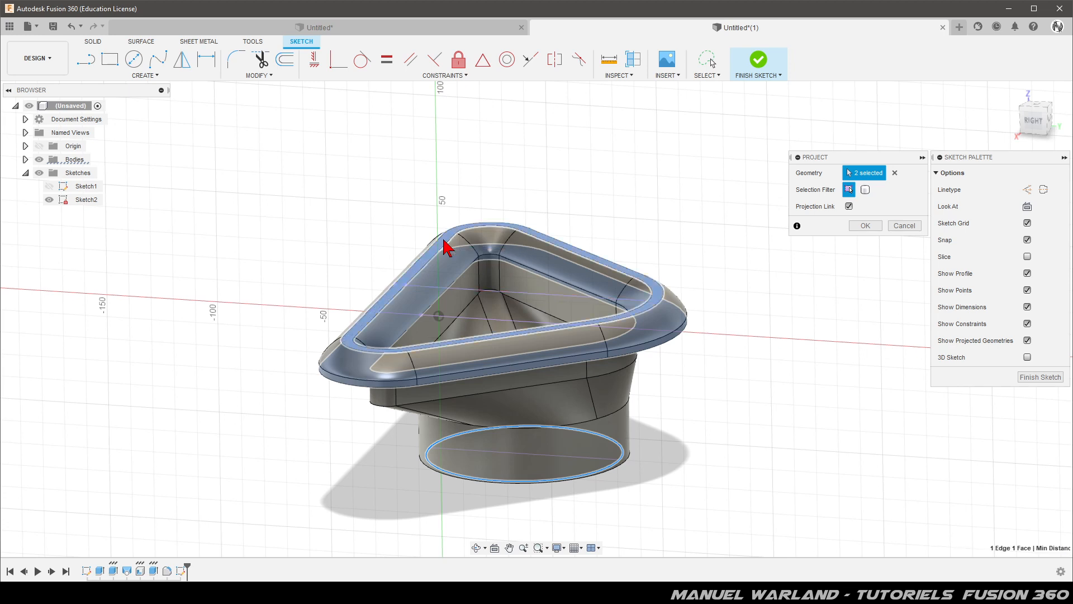
{"action": "left_click", "coordinate": [866, 226]}
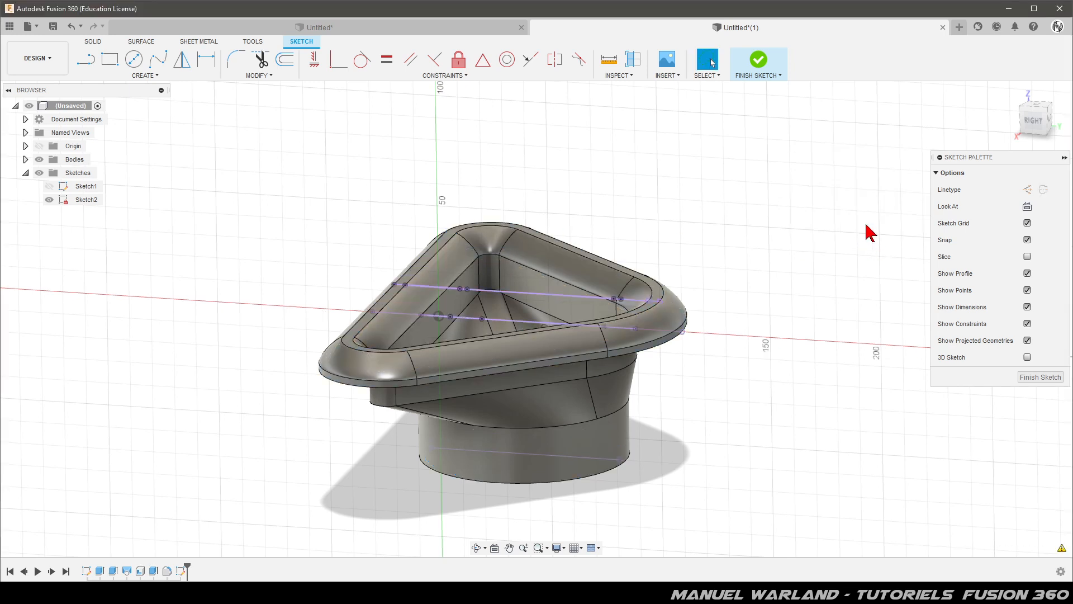
Step: Look squarely at the sketch plane and slice the model there to expose the wall section
{"action": "left_click", "coordinate": [1027, 207]}
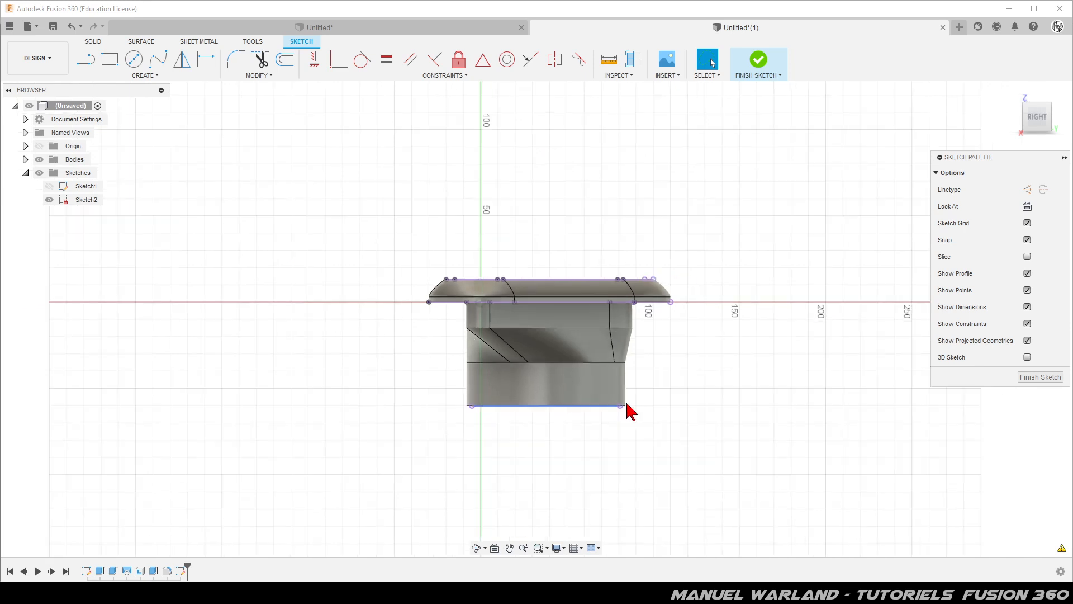
{"action": "scroll", "coordinate": [630, 364], "scroll_direction": "up", "scroll_amount": 5}
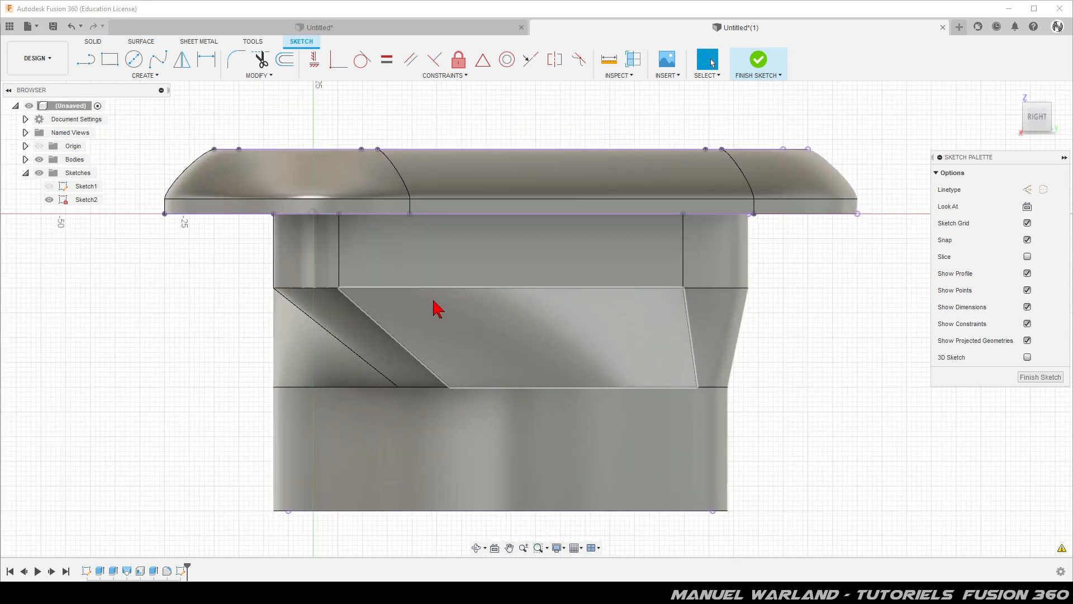
{"action": "left_click", "coordinate": [1027, 256]}
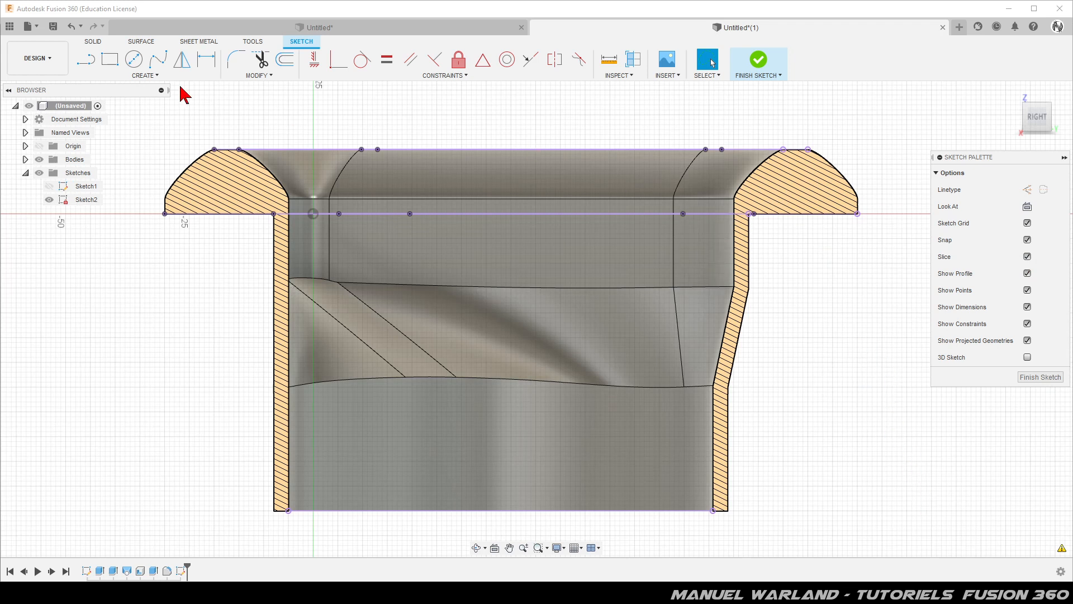
Step: Draw a vertical line 78 mm long from the middle of the projected duct edge past the flange top and make it construction
{"action": "left_click", "coordinate": [91, 65]}
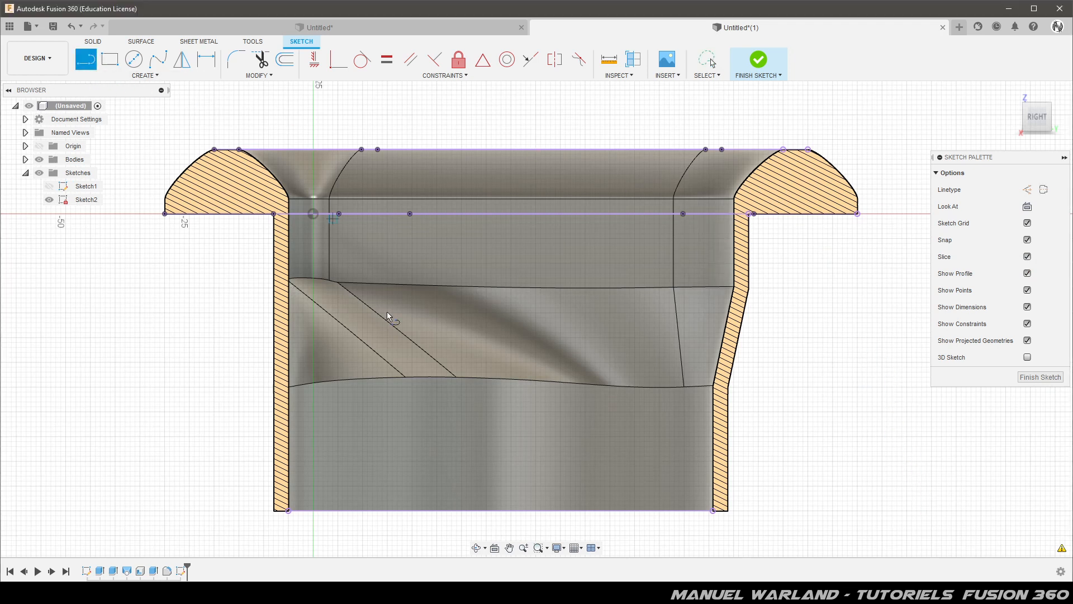
{"action": "left_click", "coordinate": [501, 511]}
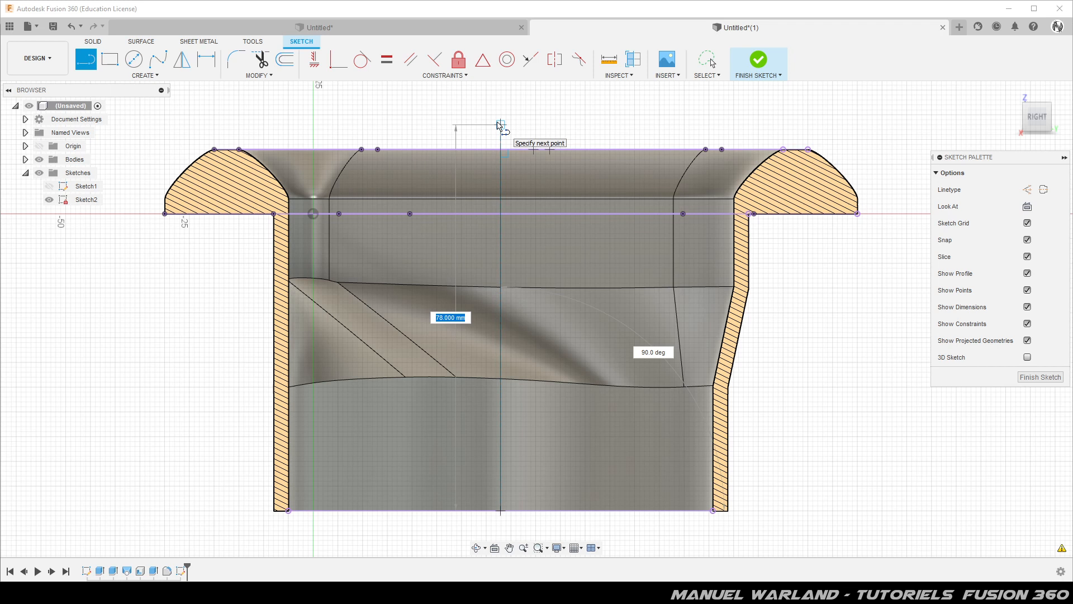
{"action": "double_click", "coordinate": [501, 124]}
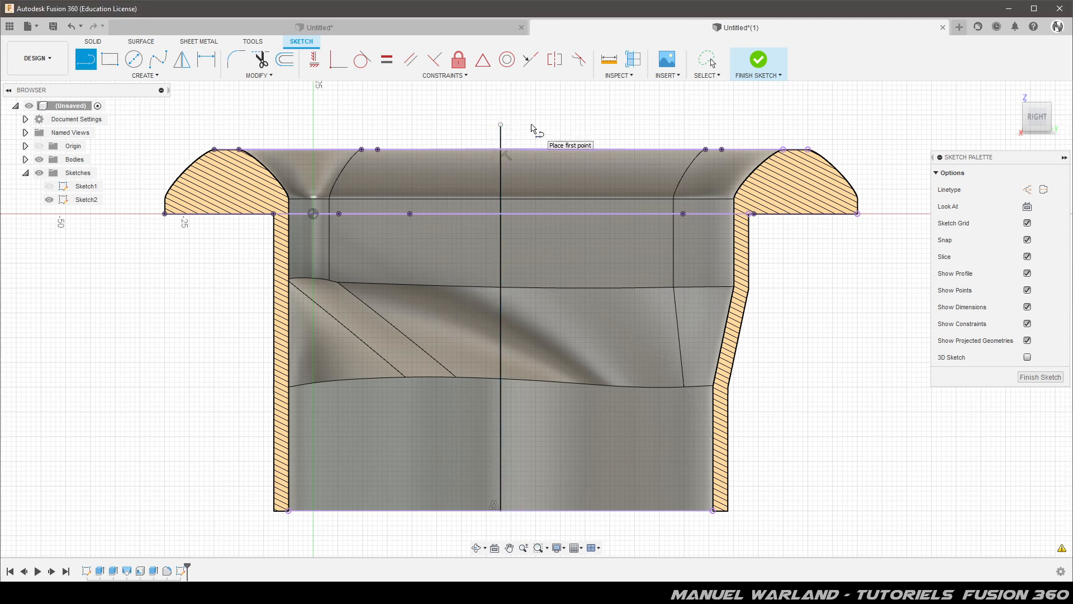
{"action": "key", "text": "Escape"}
{"action": "left_click", "coordinate": [501, 139]}
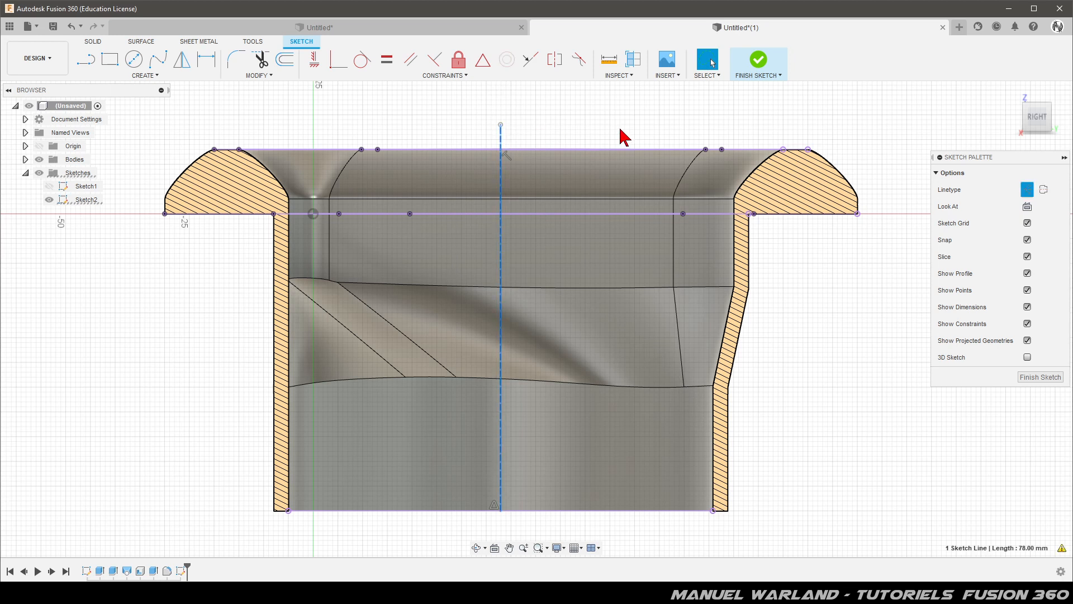
{"action": "key", "text": "x"}
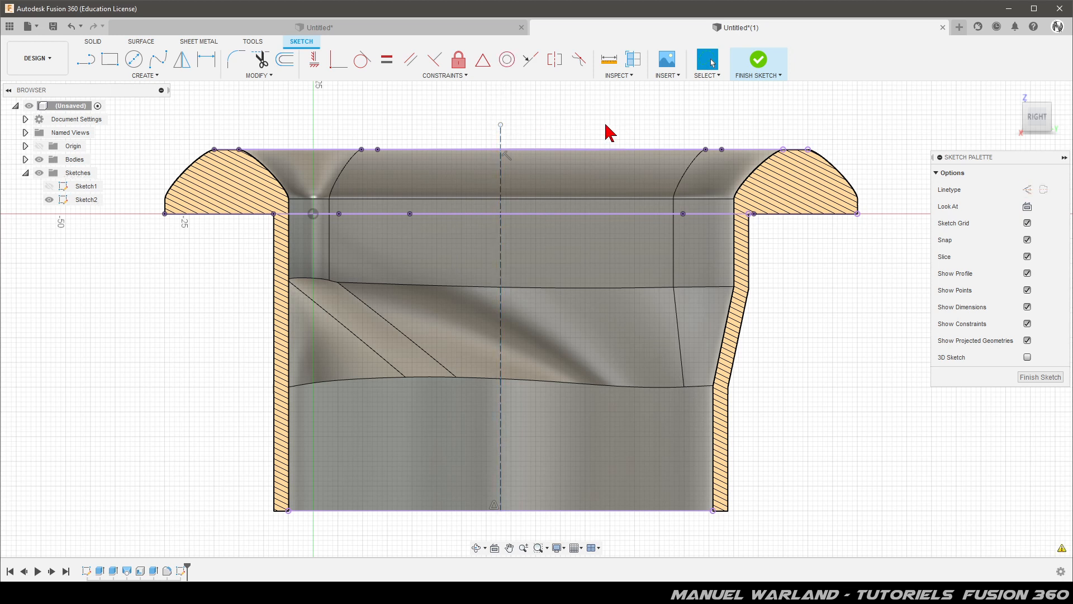
Step: Sketch a slanted centre-to-centre slot 2 mm wide beside the vertical construction line, running down from just below the flange top
{"action": "scroll", "coordinate": [570, 118], "scroll_direction": "up", "scroll_amount": 5}
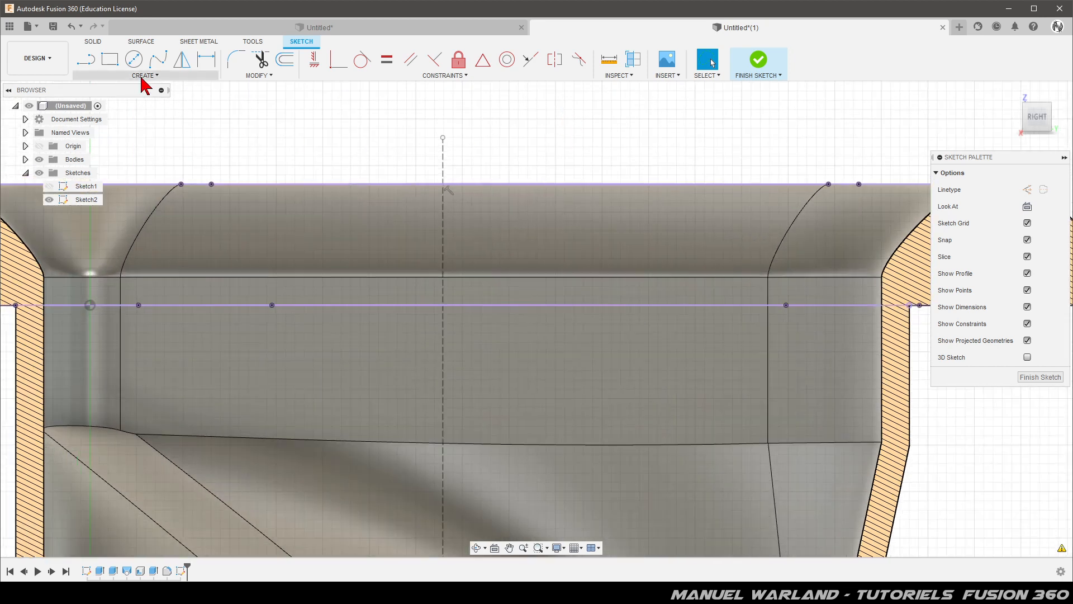
{"action": "left_click", "coordinate": [145, 76]}
{"action": "mouse_move", "coordinate": [174, 162]}
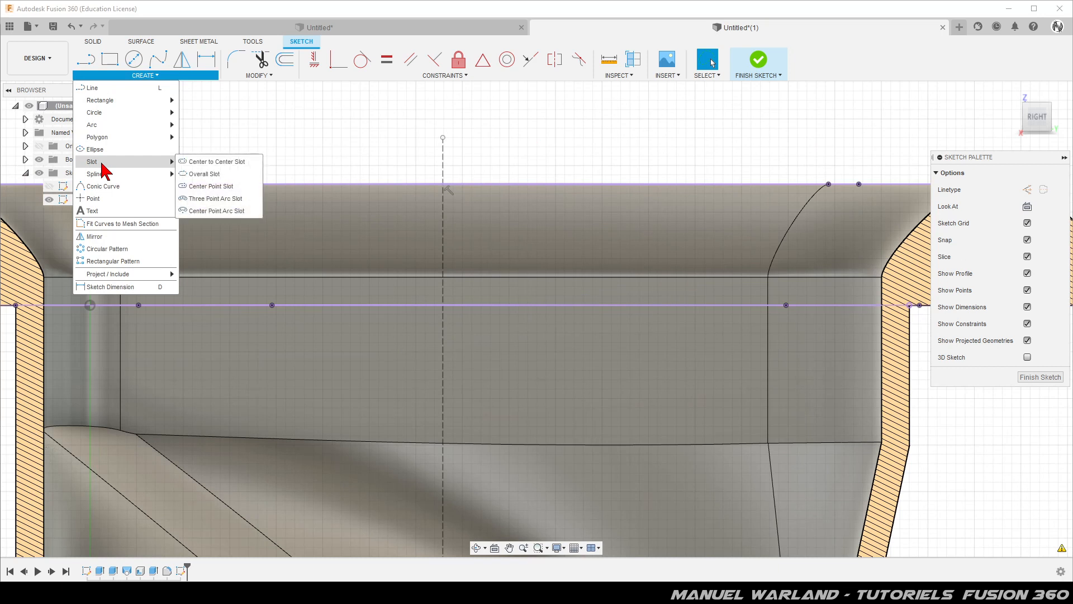
{"action": "left_click", "coordinate": [202, 164]}
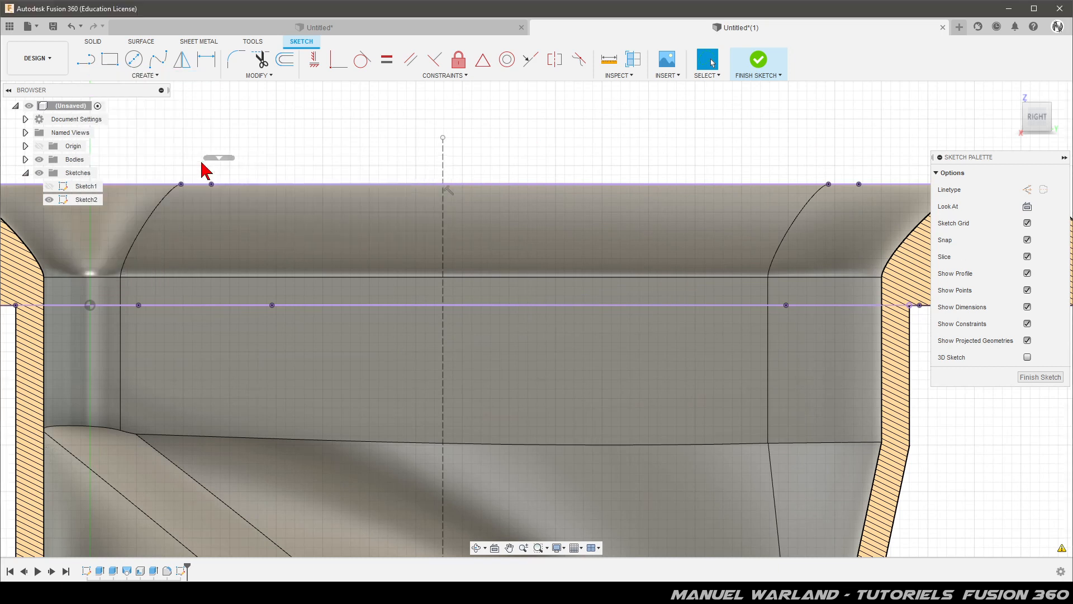
{"action": "left_click", "coordinate": [380, 202]}
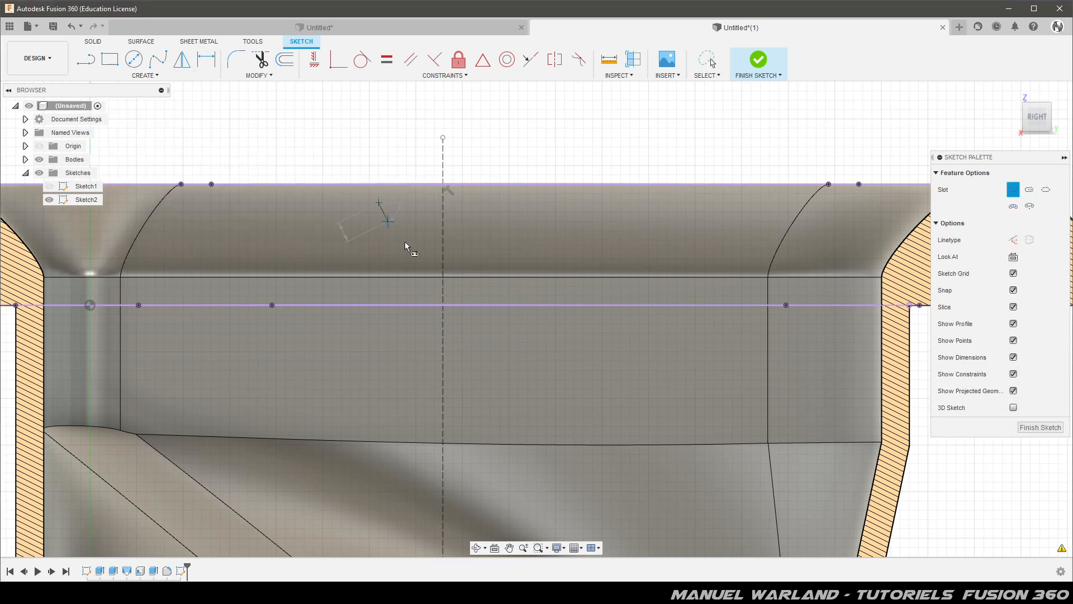
{"action": "left_click", "coordinate": [427, 284]}
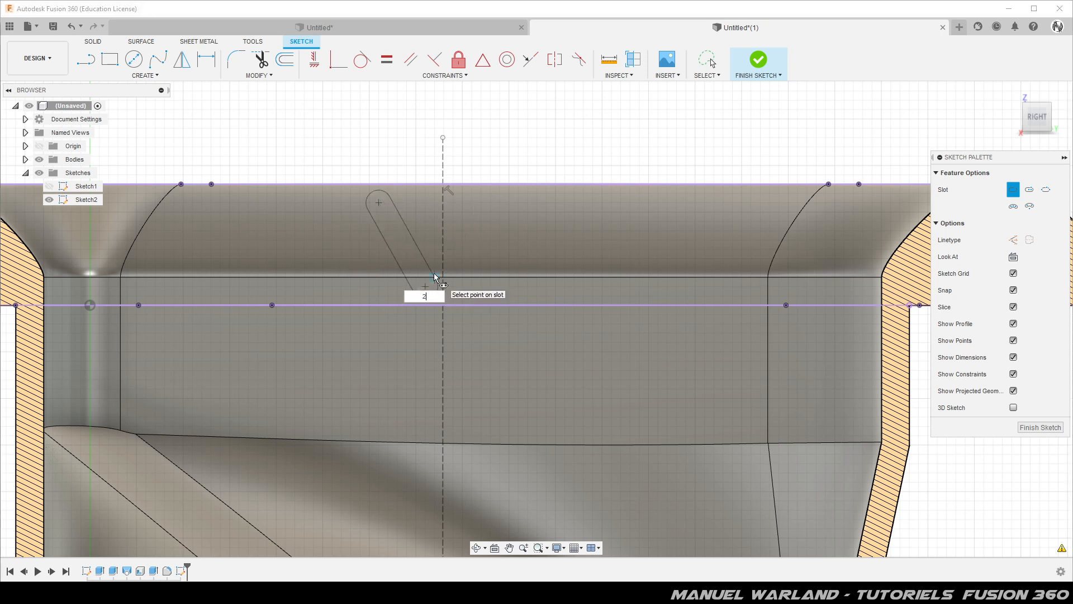
{"action": "key", "text": "Return"}
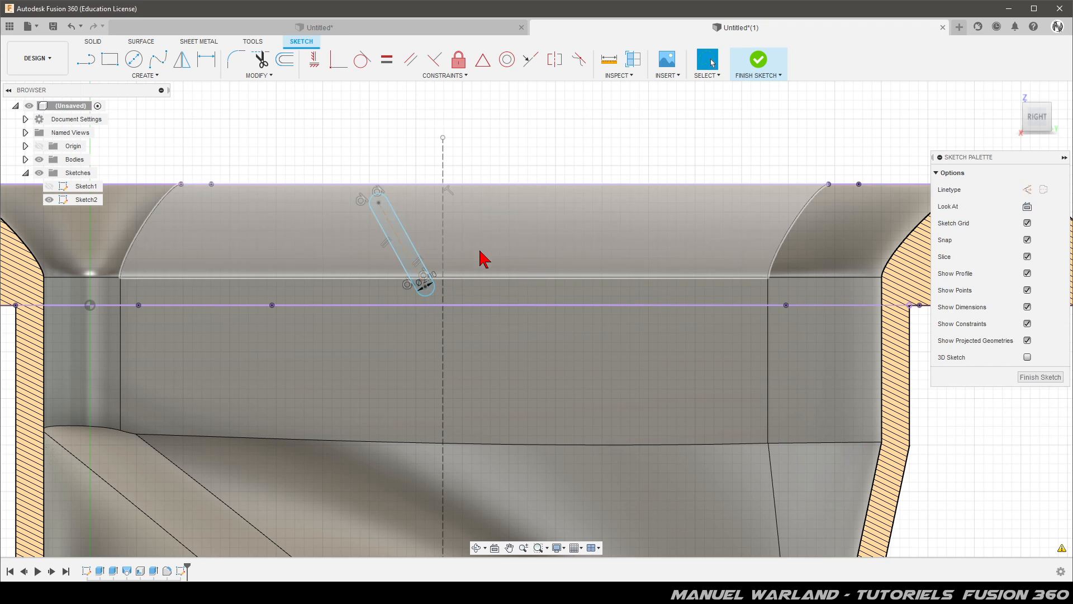
Step: Place a sketch point at the midpoint of the slanted slot's centreline
{"action": "left_click", "coordinate": [144, 75]}
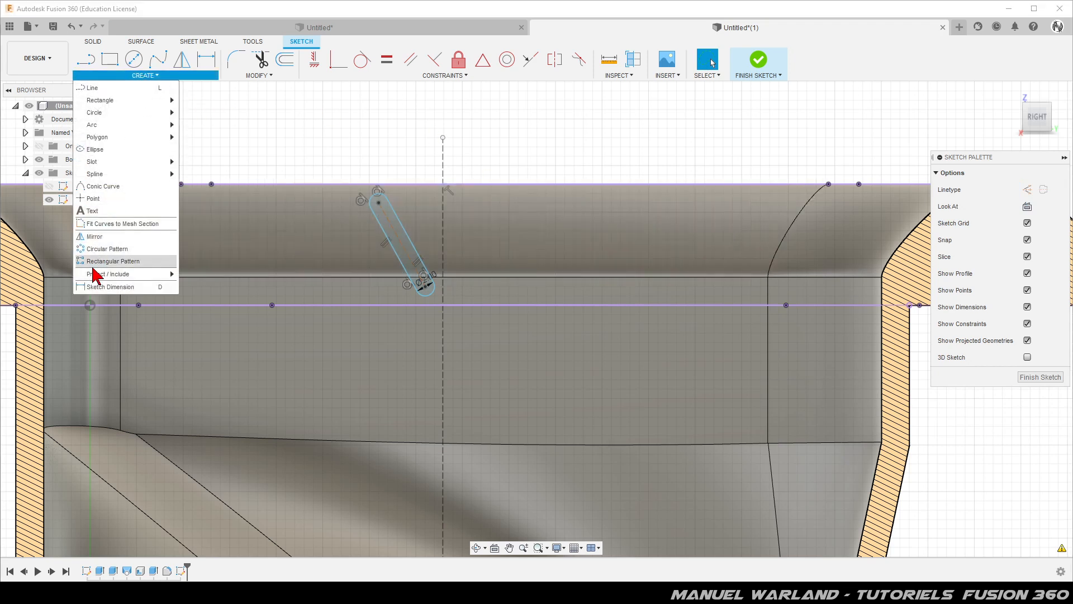
{"action": "left_click", "coordinate": [109, 199]}
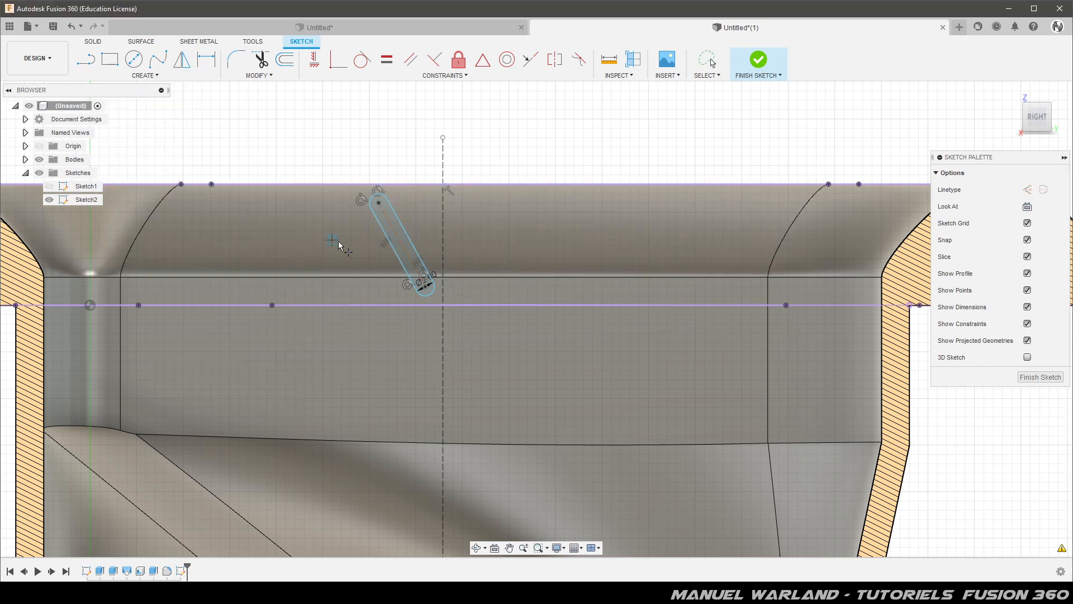
{"action": "left_click", "coordinate": [402, 245]}
{"action": "key", "text": "Escape"}
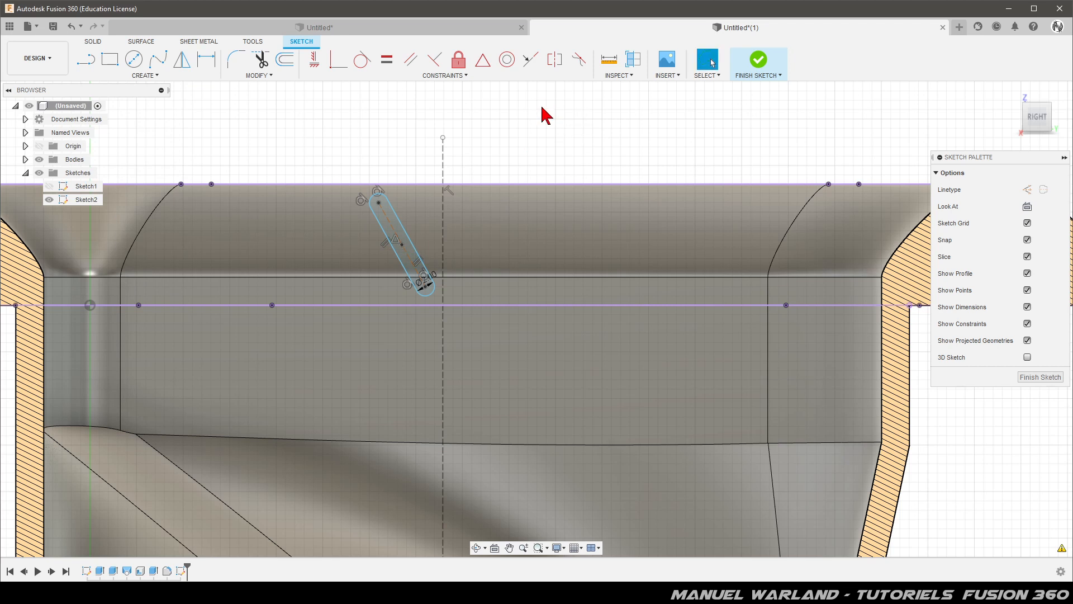
Step: Try to dimension the angle between the slot's centreline and the projected horizontal flange line at 45 degrees
{"action": "key", "text": "d"}
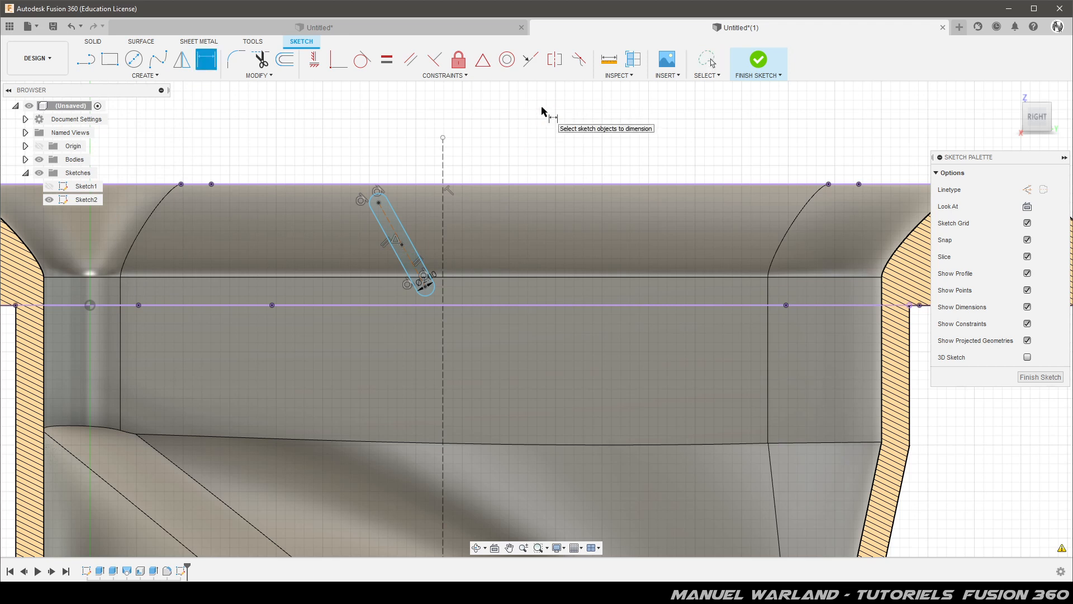
{"action": "left_click", "coordinate": [412, 264]}
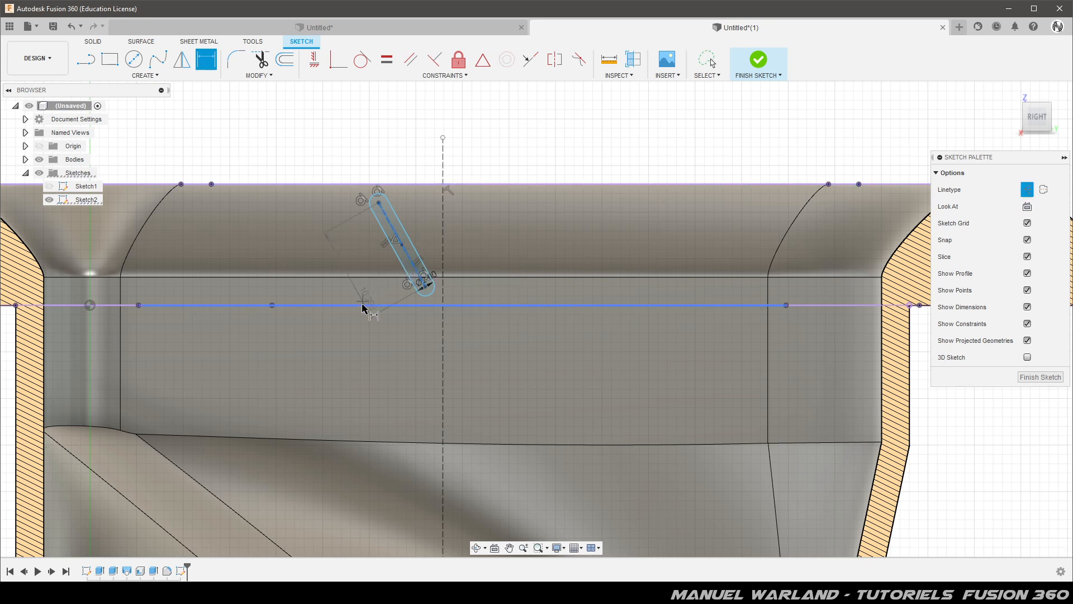
{"action": "left_click", "coordinate": [363, 306]}
{"action": "left_click", "coordinate": [347, 274]}
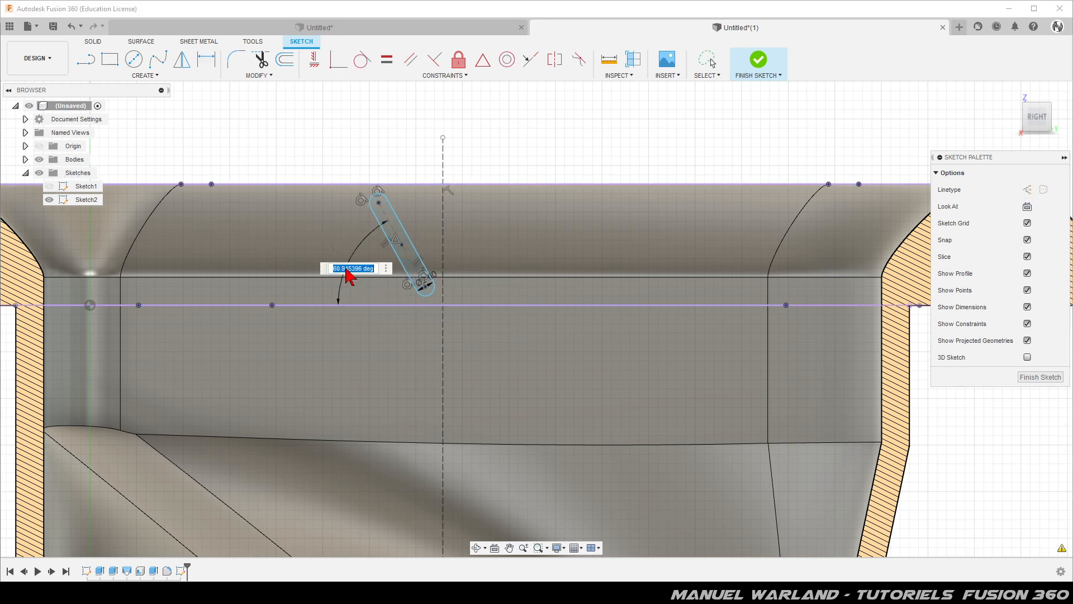
{"action": "type", "text": "45"}
{"action": "key", "text": "Return"}
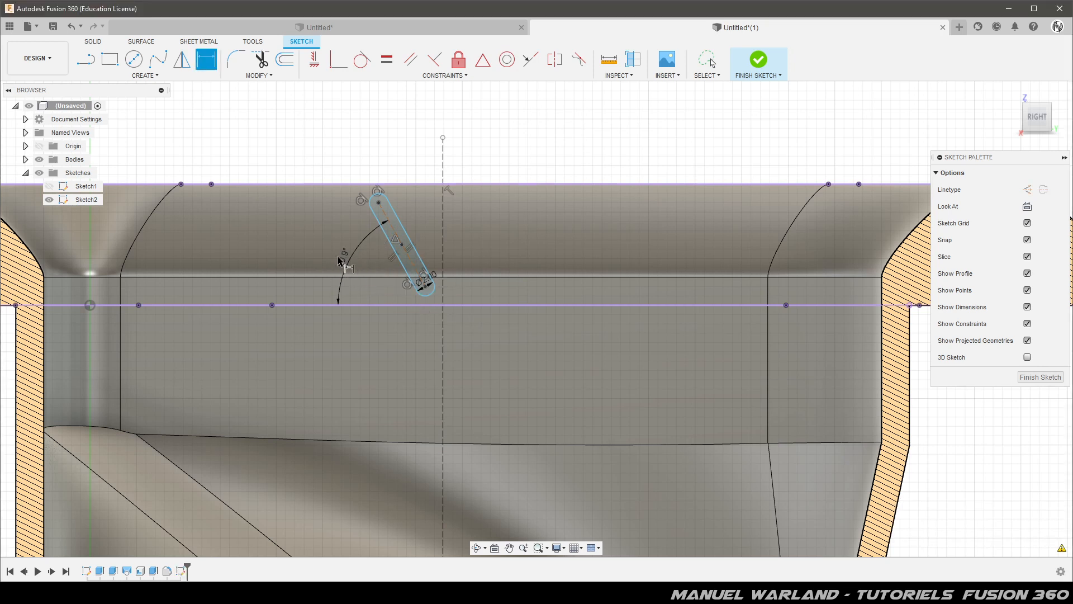
{"action": "double_click", "coordinate": [342, 268]}
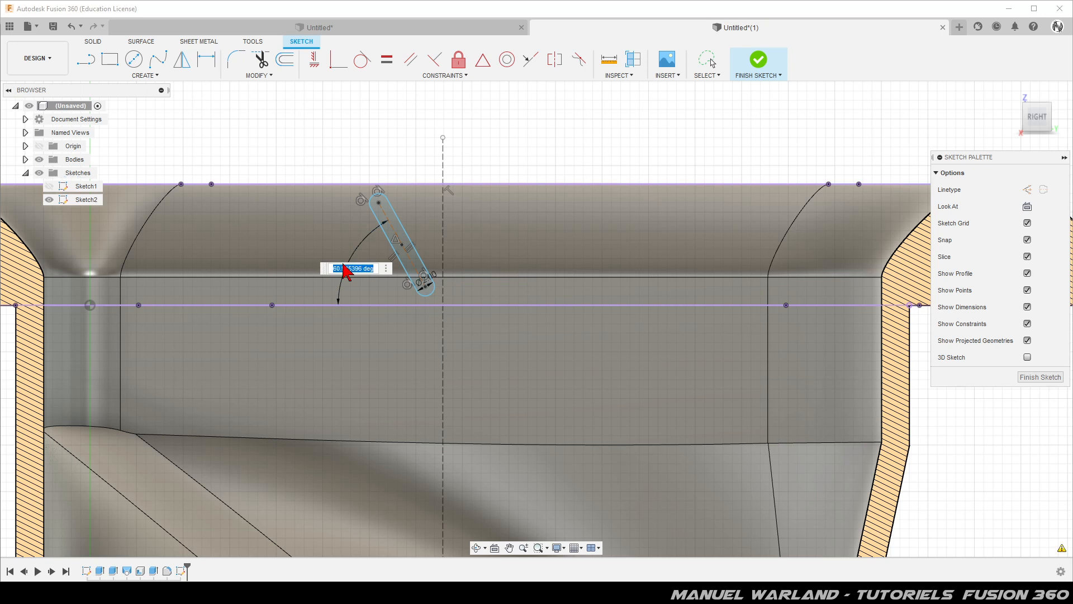
{"action": "type", "text": "45"}
{"action": "key", "text": "Return"}
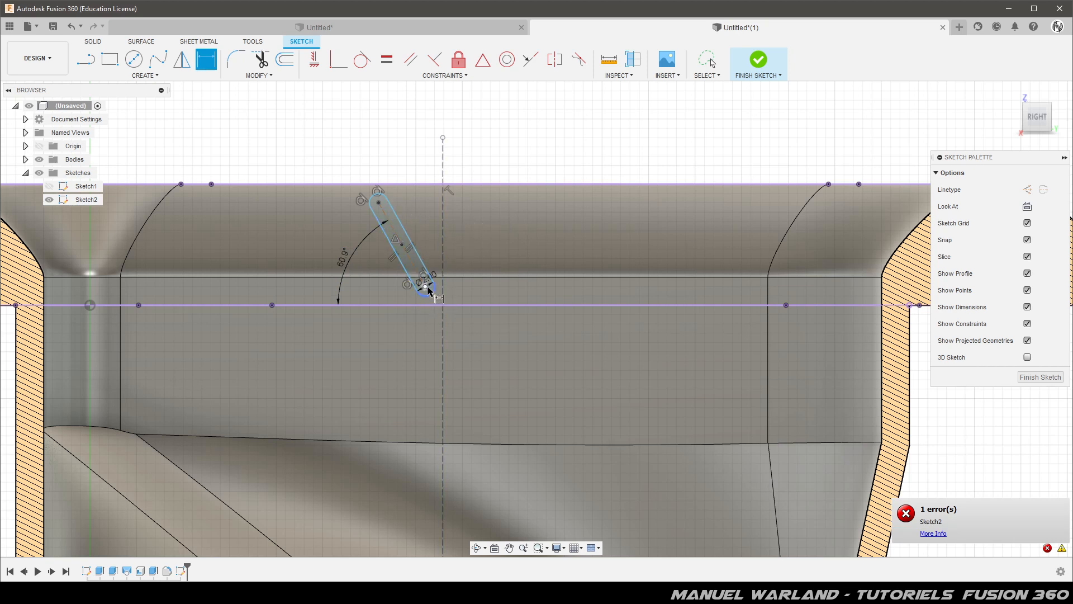
Step: Delete the slot's angle dimension and shift the slot's lower end slightly by hand
{"action": "key", "text": "Escape"}
{"action": "mouse_move", "coordinate": [425, 288]}
{"action": "left_mouse_down"}
{"action": "mouse_move", "coordinate": [445, 283]}
{"action": "mouse_move", "coordinate": [462, 295]}
{"action": "mouse_move", "coordinate": [414, 302]}
{"action": "mouse_move", "coordinate": [415, 289]}
{"action": "left_mouse_up"}
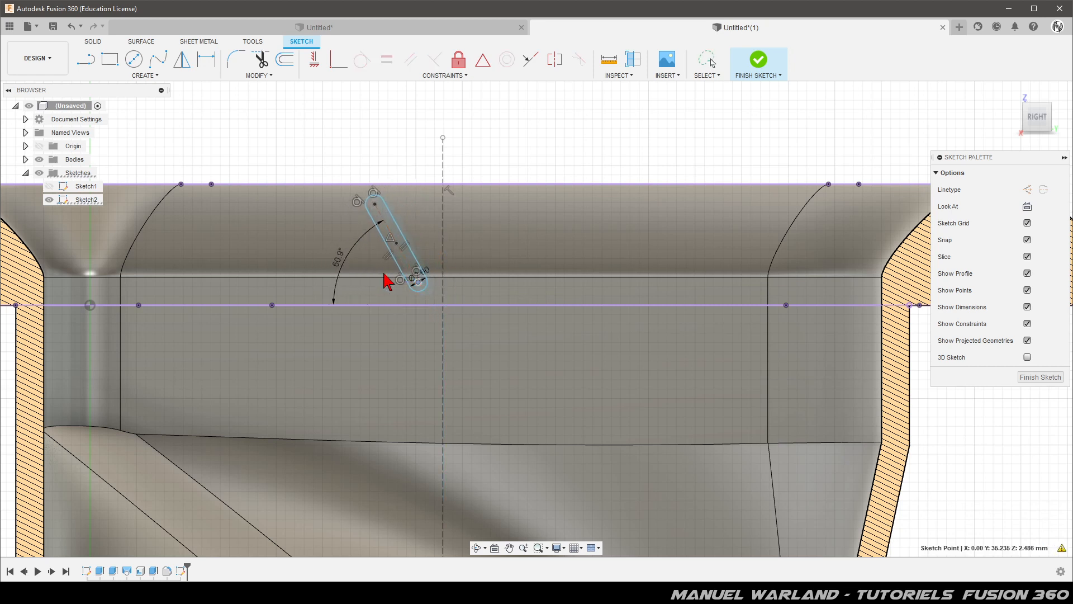
{"action": "left_click", "coordinate": [339, 268]}
{"action": "key", "text": "Delete"}
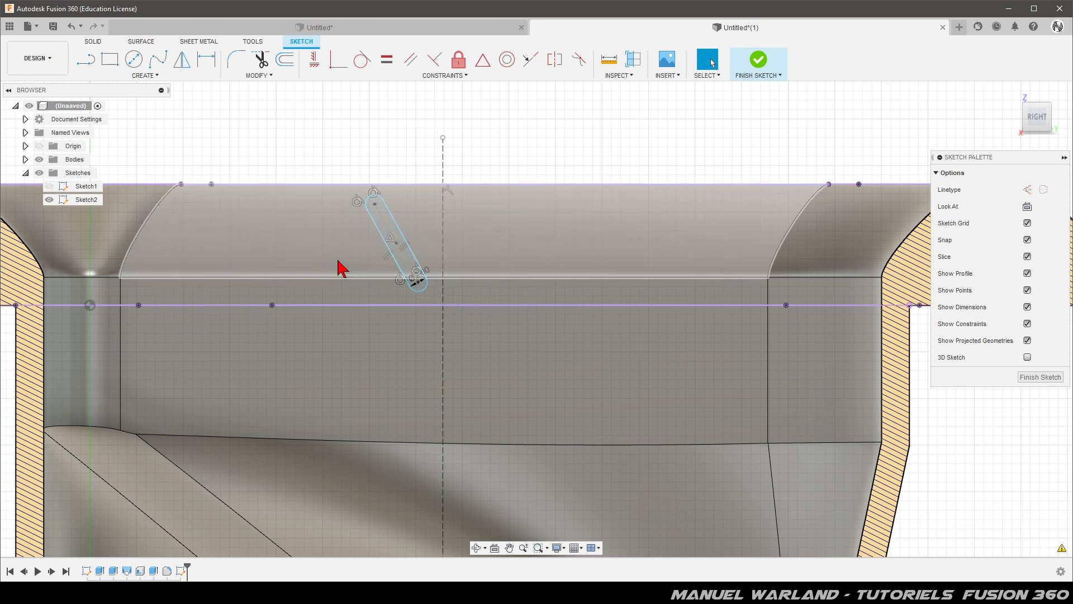
{"action": "mouse_move", "coordinate": [423, 287]}
{"action": "left_mouse_down"}
{"action": "mouse_move", "coordinate": [438, 278]}
{"action": "mouse_move", "coordinate": [457, 291]}
{"action": "mouse_move", "coordinate": [427, 288]}
{"action": "left_mouse_up"}
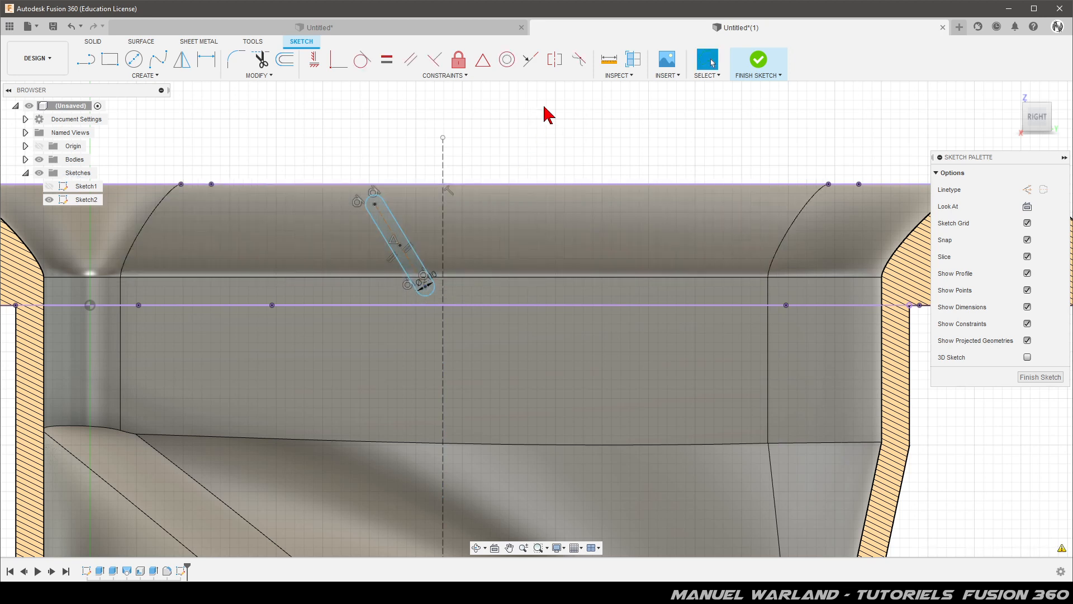
Step: Make the slot centreline's midpoint coincident with the vertical construction line
{"action": "left_click", "coordinate": [337, 61]}
{"action": "left_click", "coordinate": [400, 246]}
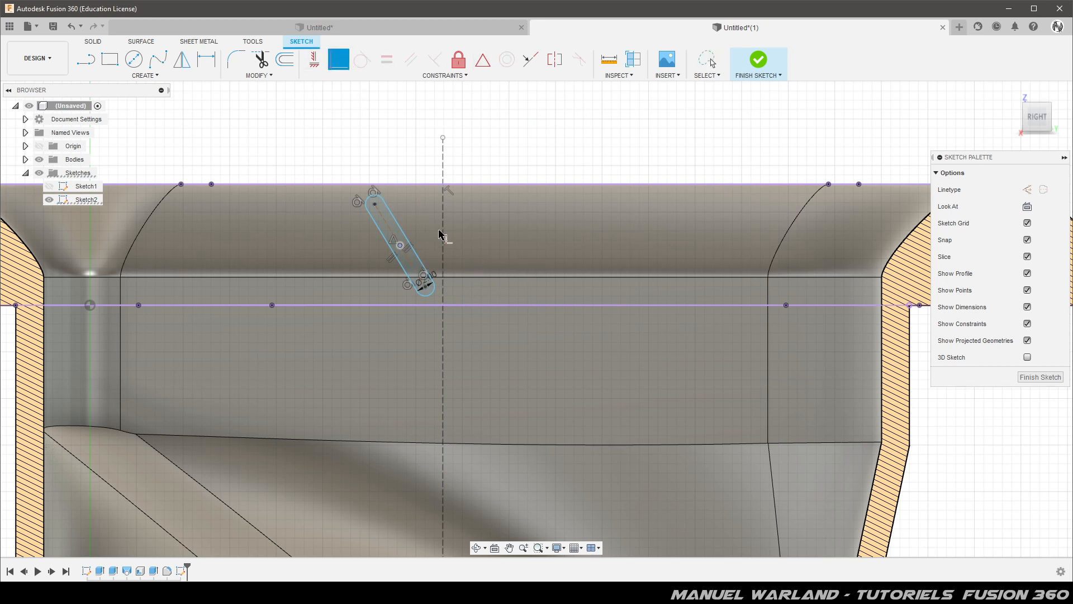
{"action": "left_click", "coordinate": [443, 235]}
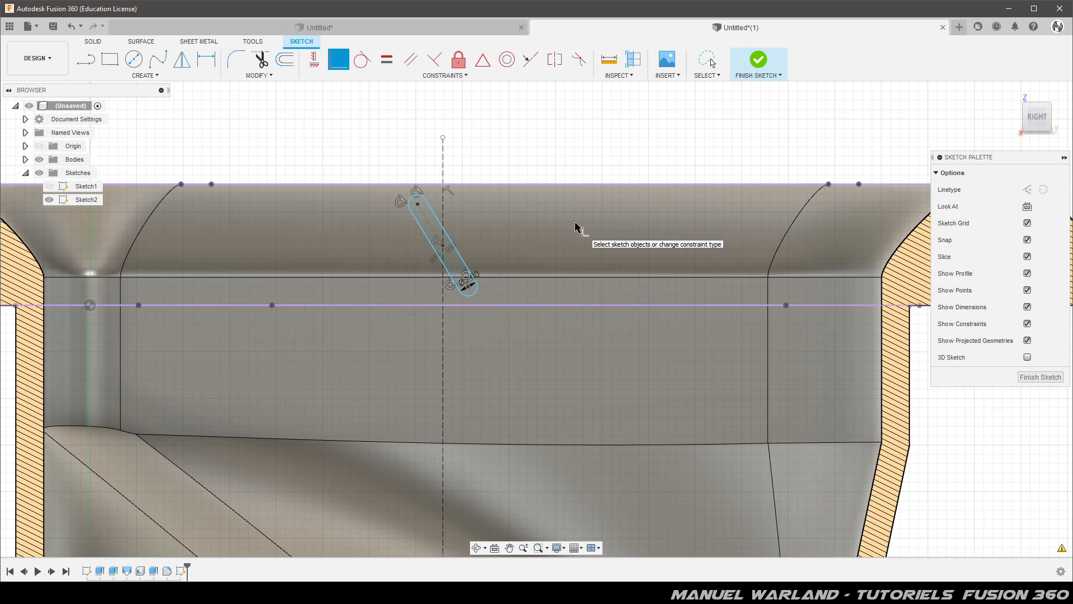
{"action": "key", "text": "Escape"}
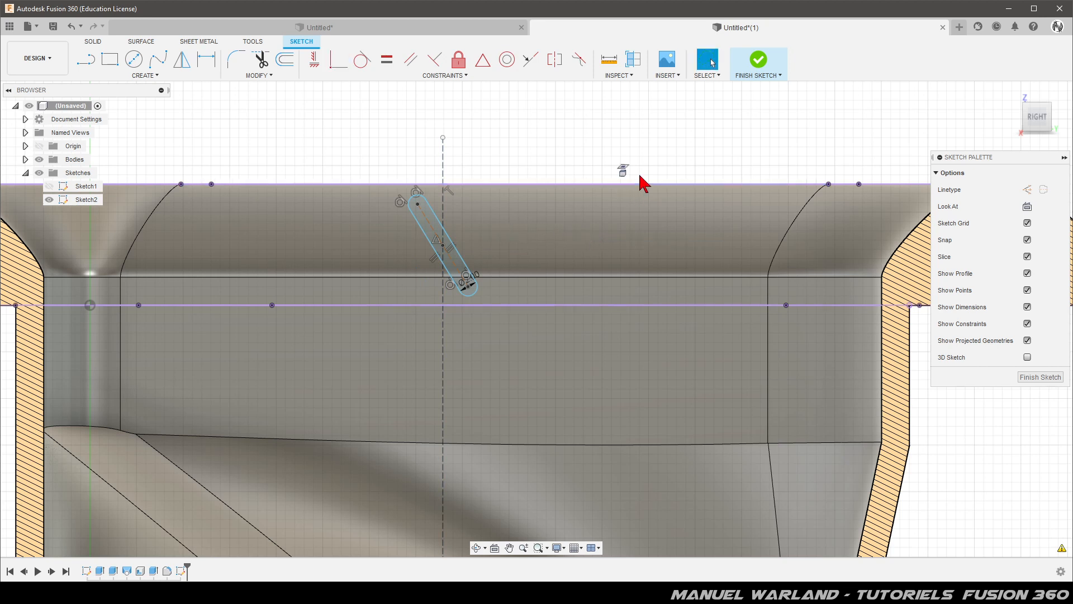
Step: Try to dimension the angle between the slot's centreline and the lower projected flange line at 45 degrees
{"action": "key", "text": "d"}
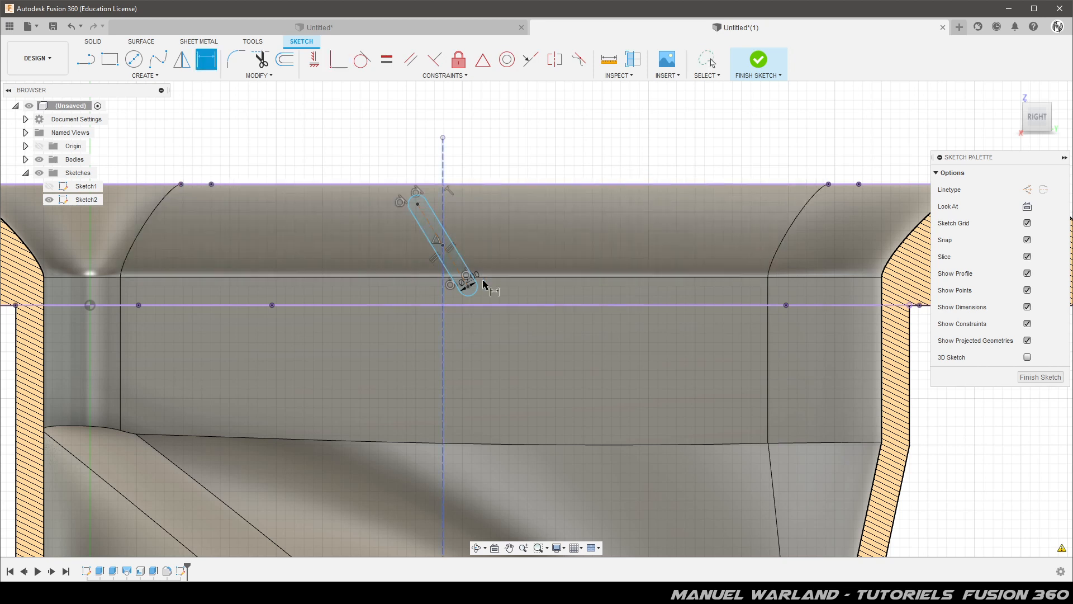
{"action": "left_click", "coordinate": [457, 271]}
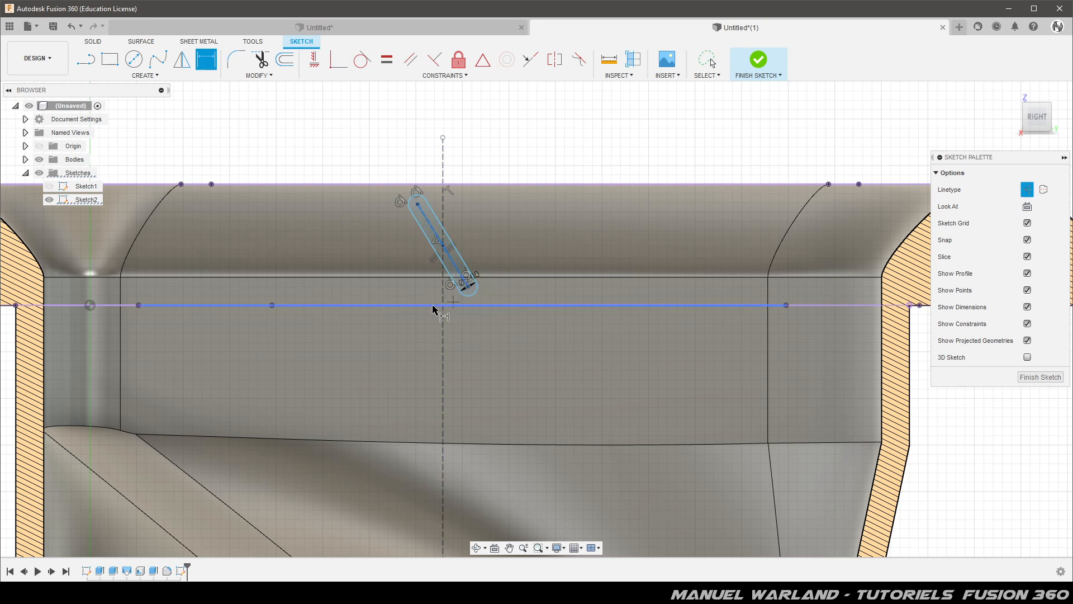
{"action": "left_click", "coordinate": [407, 304]}
{"action": "left_click", "coordinate": [384, 274]}
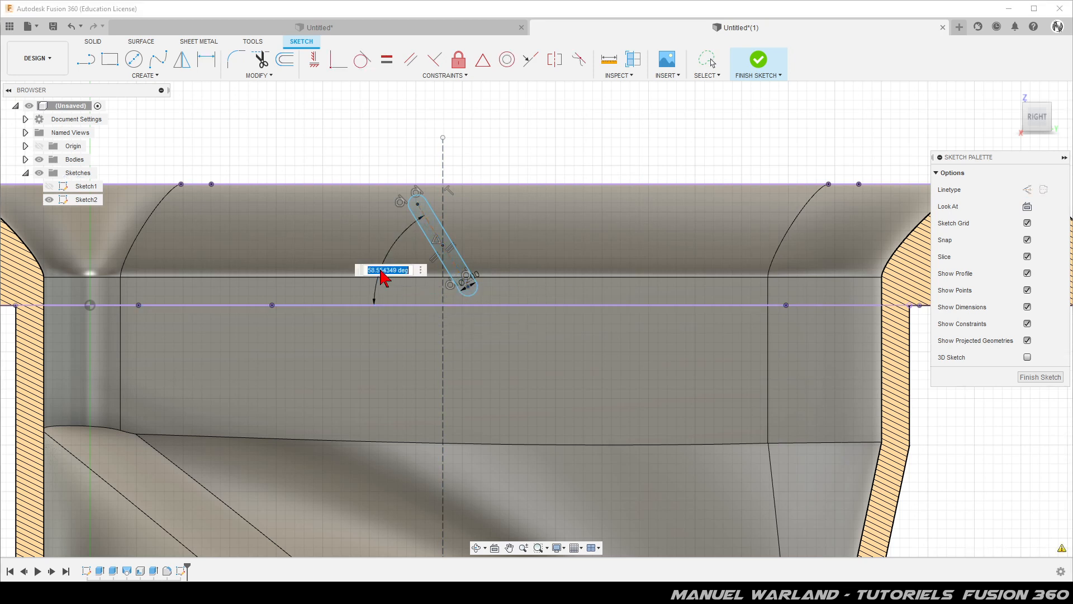
{"action": "type", "text": "45"}
{"action": "key", "text": "Return"}
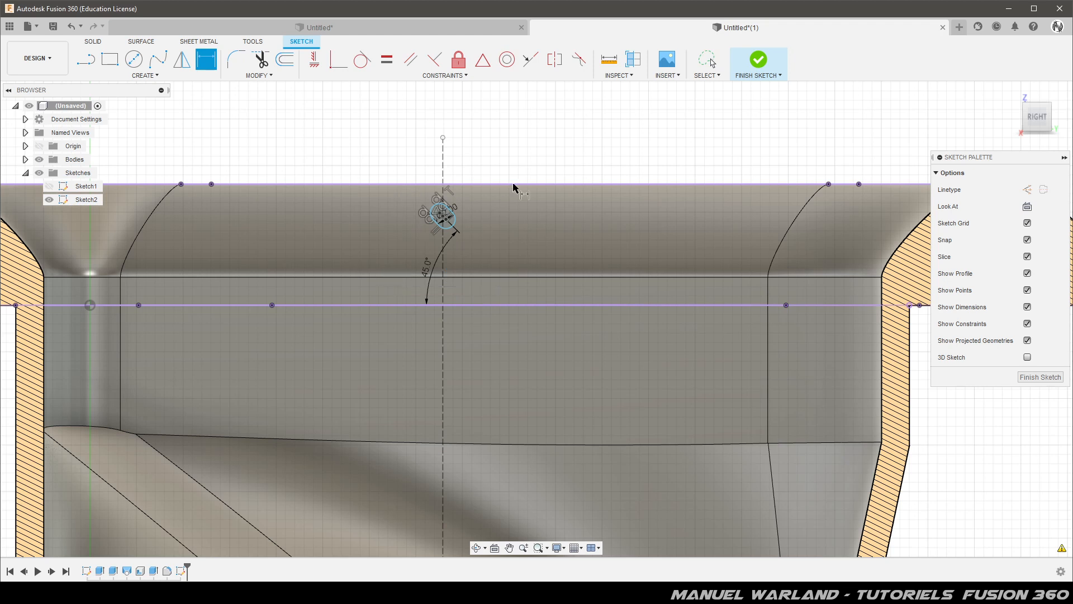
{"action": "left_click", "coordinate": [447, 224]}
{"action": "key", "text": "Escape"}
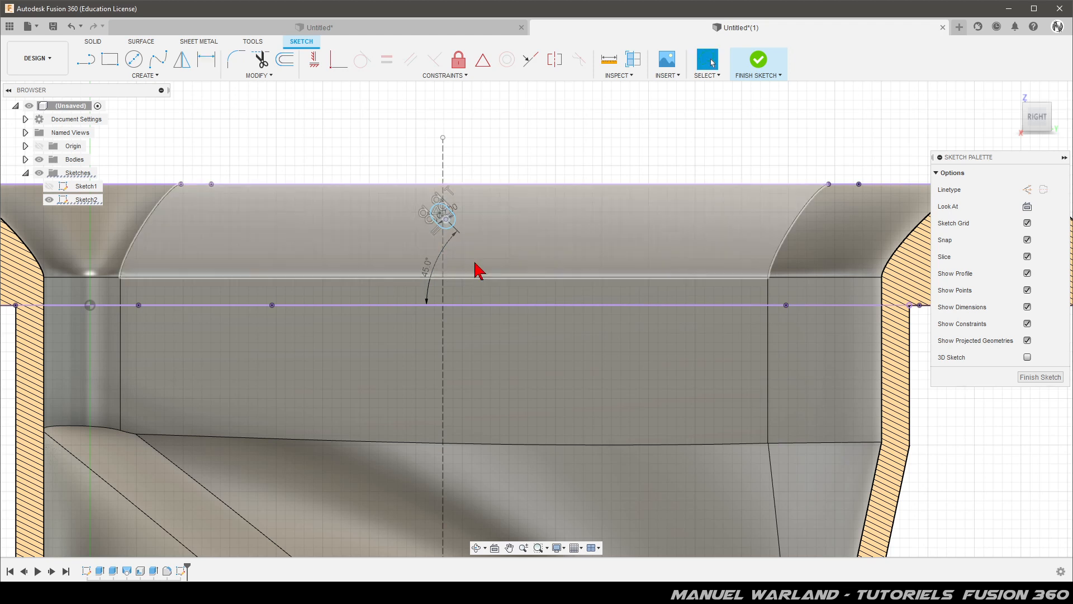
Step: Try to stretch the collapsed slot by hand along its 45-degree direction across the vertical construction line
{"action": "left_click_drag", "start_coordinate": [456, 223], "coordinate": [452, 196]}
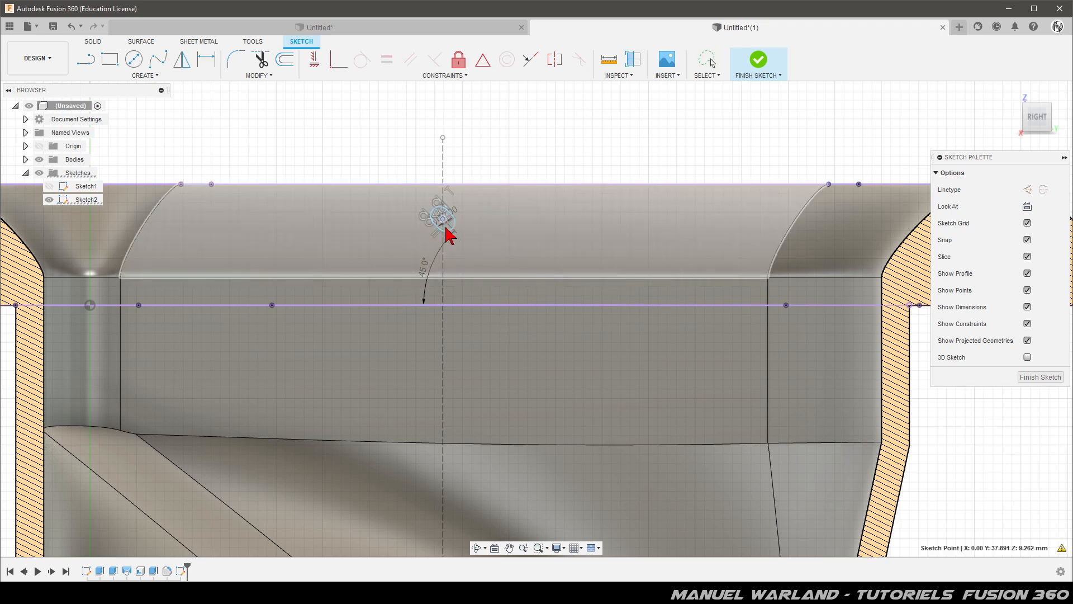
{"action": "left_click_drag", "start_coordinate": [454, 232], "coordinate": [485, 263]}
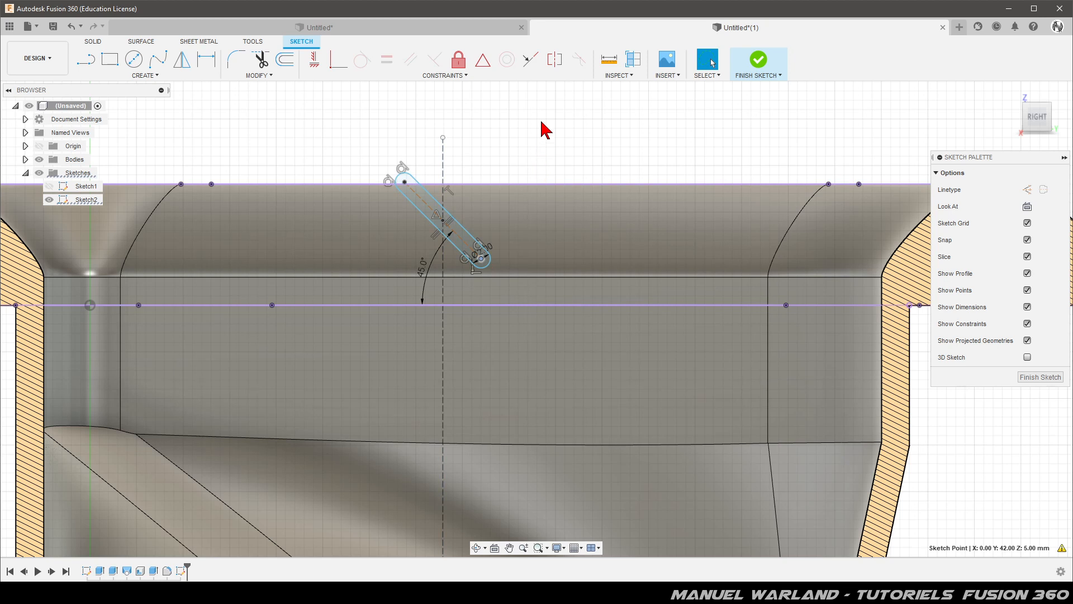
{"action": "key", "text": "Escape"}
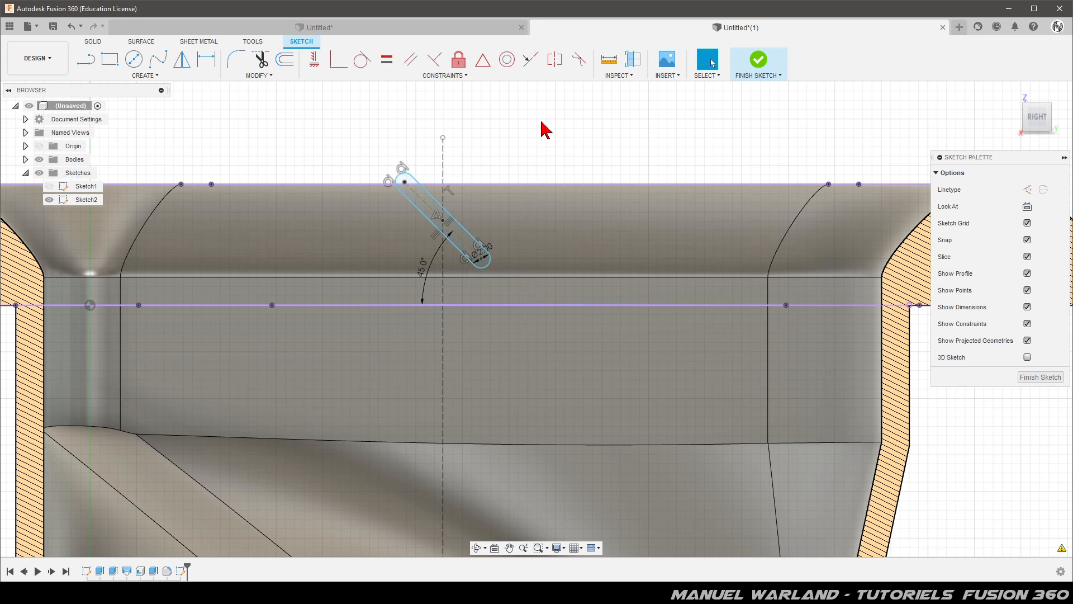
Step: Try to make the slot's rounded ends tangent to the upper and lower projected flange lines with the angle dimension in place
{"action": "left_click", "coordinate": [363, 64]}
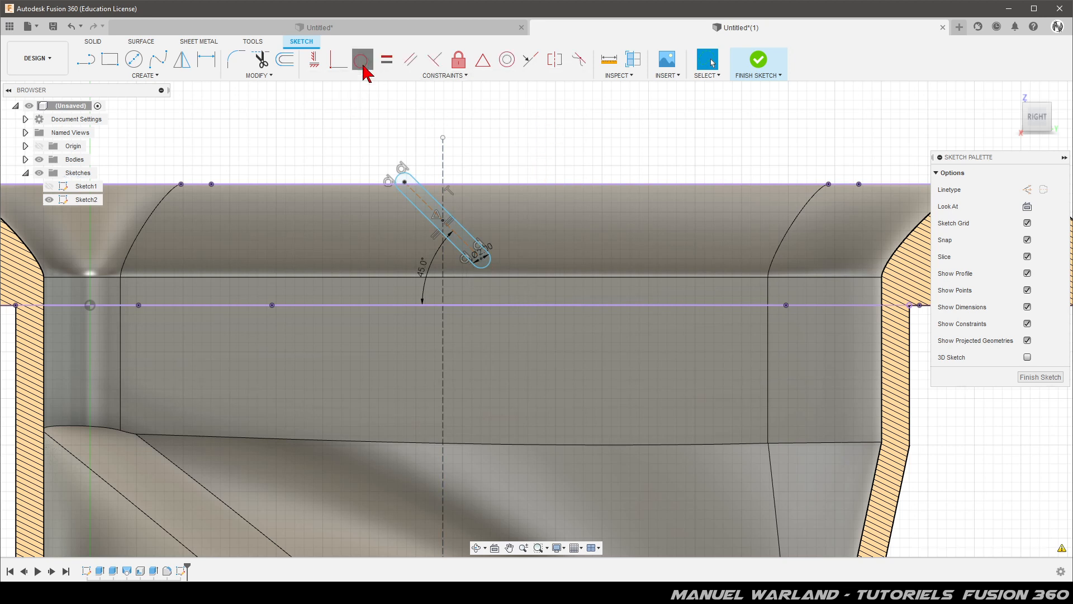
{"action": "left_click", "coordinate": [400, 175]}
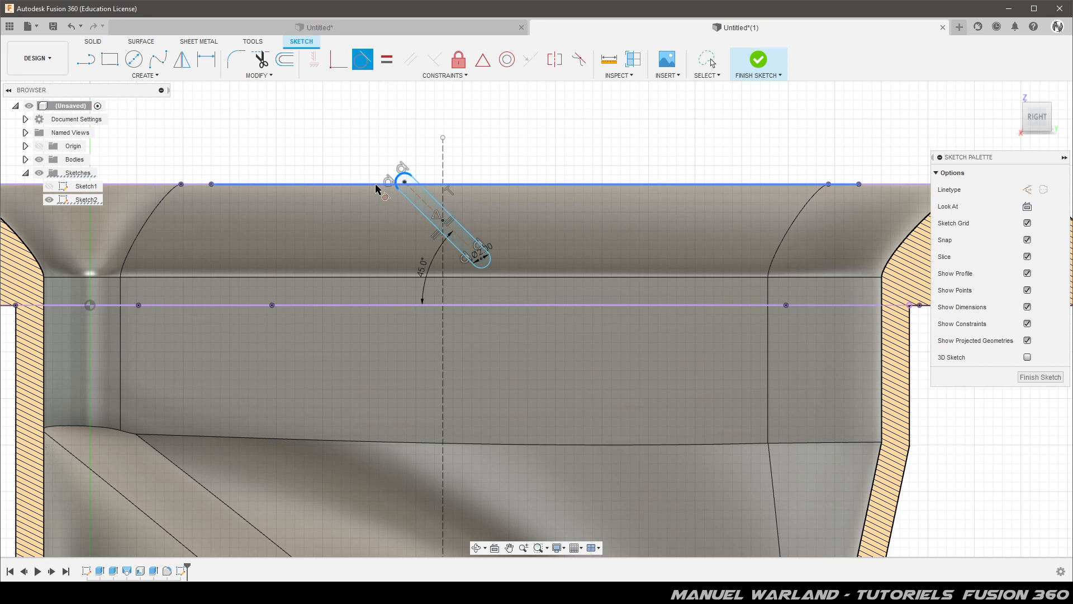
{"action": "left_click", "coordinate": [376, 185]}
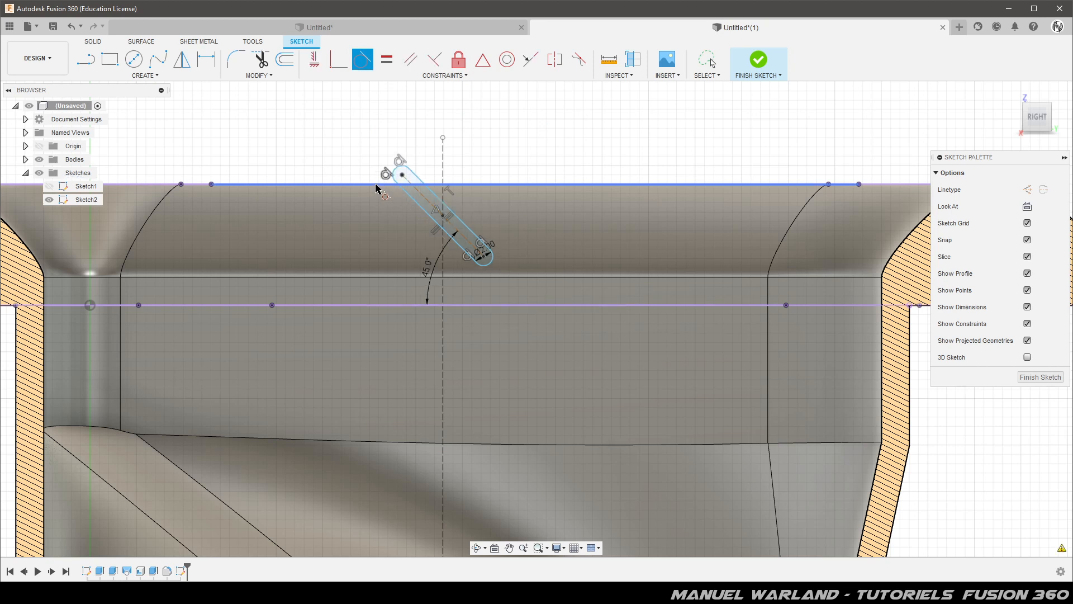
{"action": "left_click", "coordinate": [399, 173]}
{"action": "left_click", "coordinate": [490, 269]}
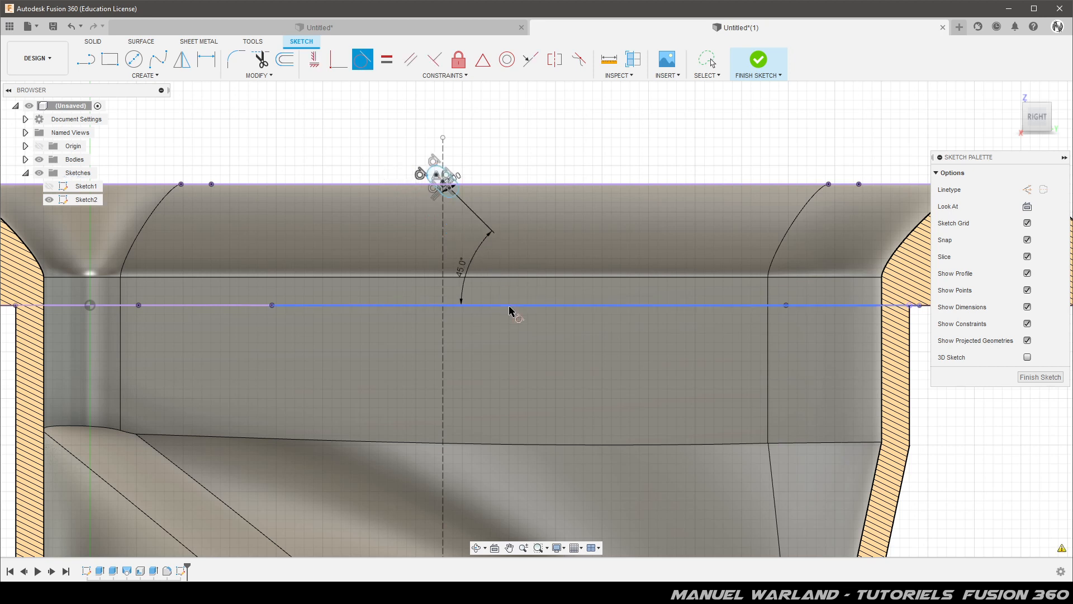
{"action": "key", "text": "Escape"}
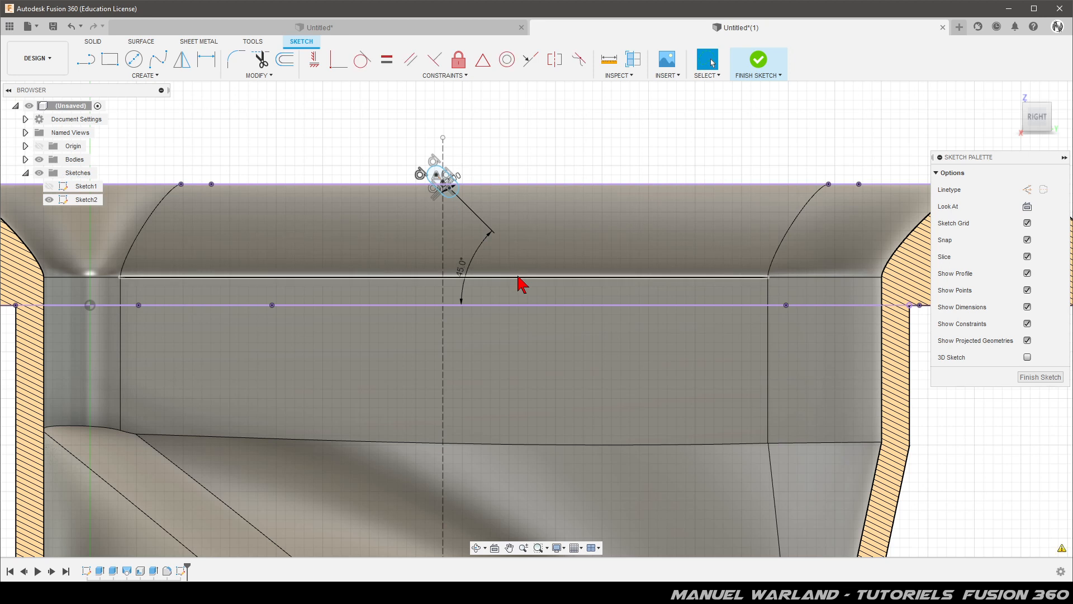
Step: Undo the tangent constraints and manual slot stretching, and delete the slot's angle dimension
{"action": "key", "text": "ctrl+z"}
{"action": "key", "text": "ctrl+z"}
{"action": "key", "text": "ctrl+z"}
{"action": "key", "text": "ctrl+y"}
{"action": "key", "text": "ctrl+y"}
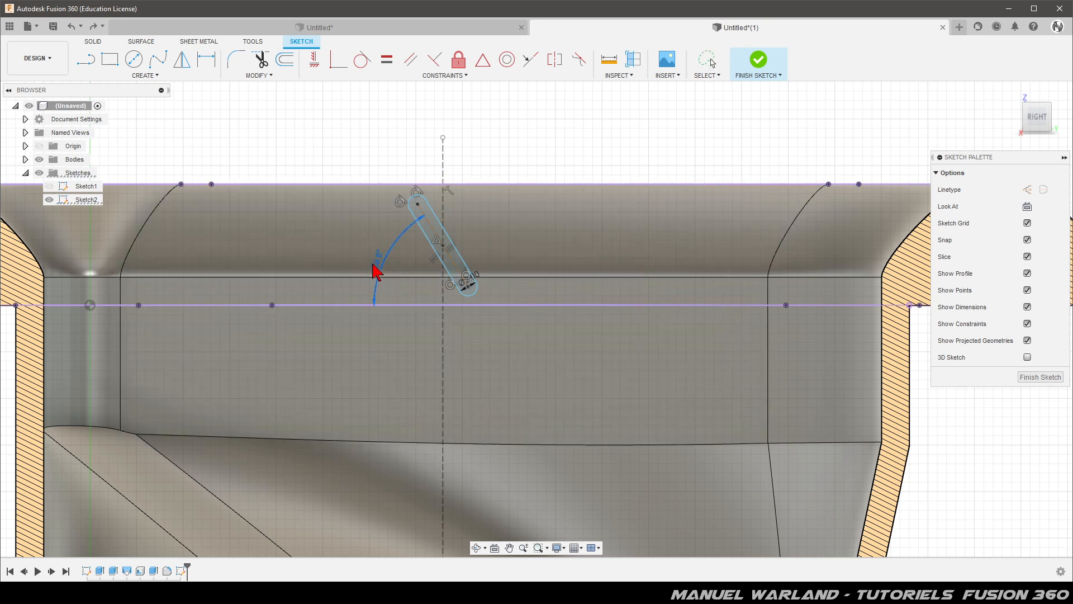
{"action": "key", "text": "Delete"}
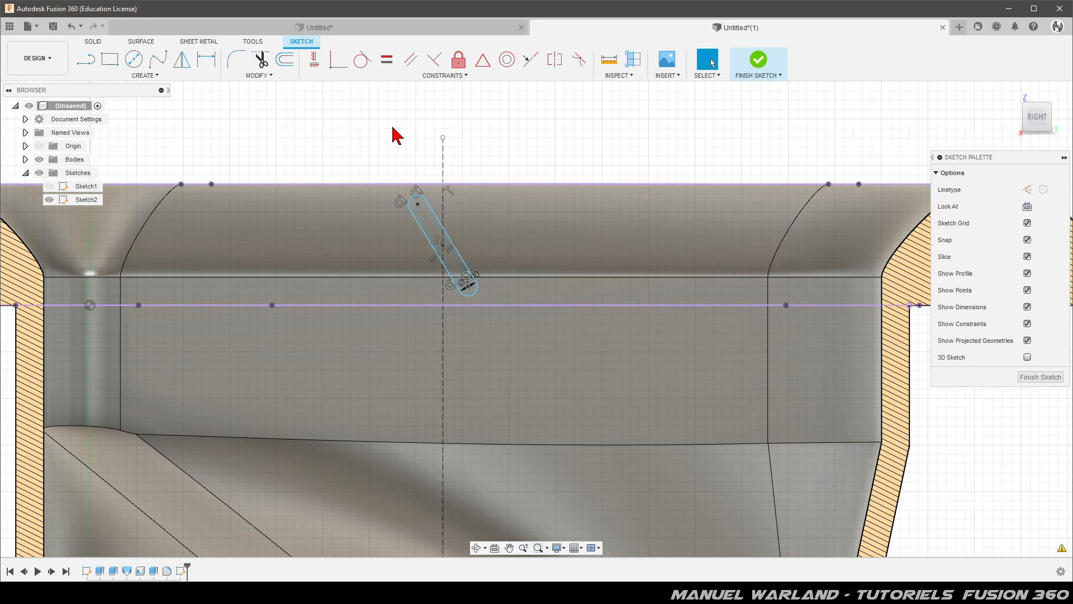
Step: Make the slot's upper end arc tangent to the flange's top line and its lower end arc tangent to the flange's bottom line
{"action": "left_click", "coordinate": [359, 64]}
{"action": "left_click", "coordinate": [412, 199]}
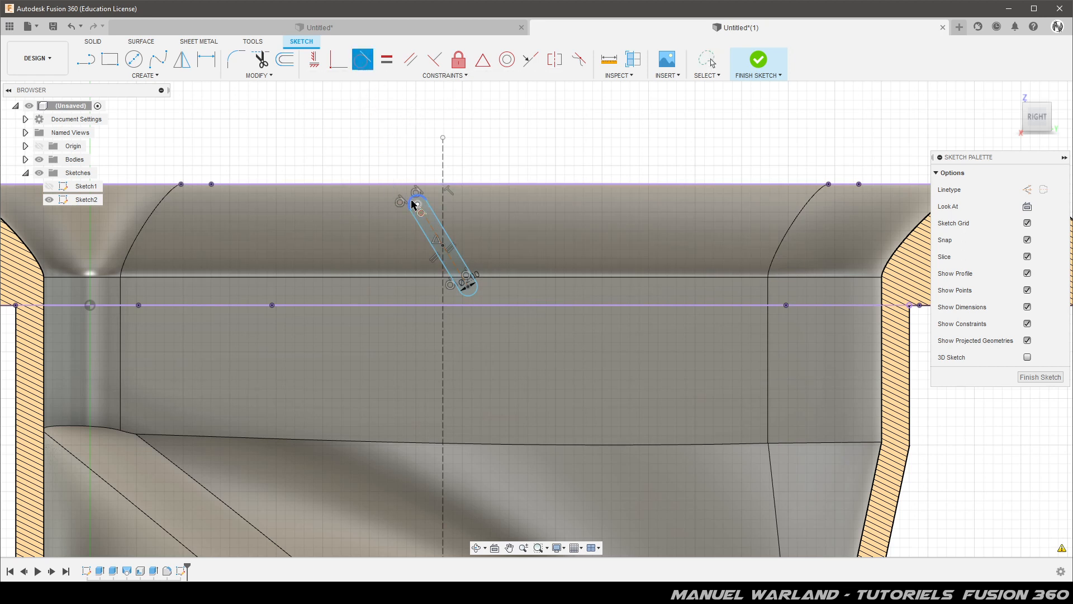
{"action": "left_click", "coordinate": [404, 186]}
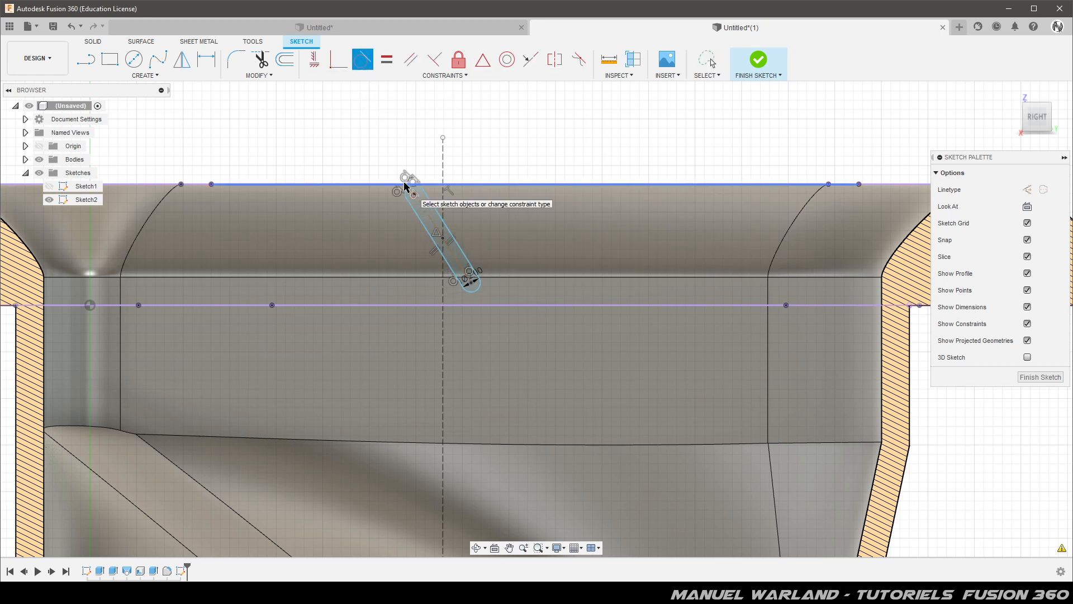
{"action": "left_click", "coordinate": [479, 295]}
{"action": "left_click", "coordinate": [488, 311]}
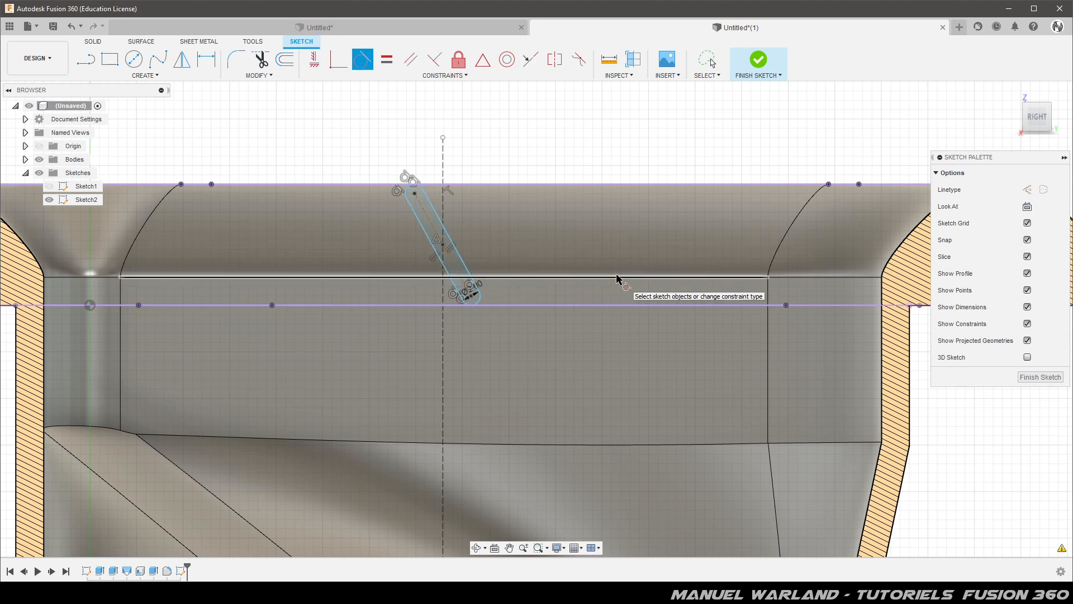
{"action": "key", "text": "Escape"}
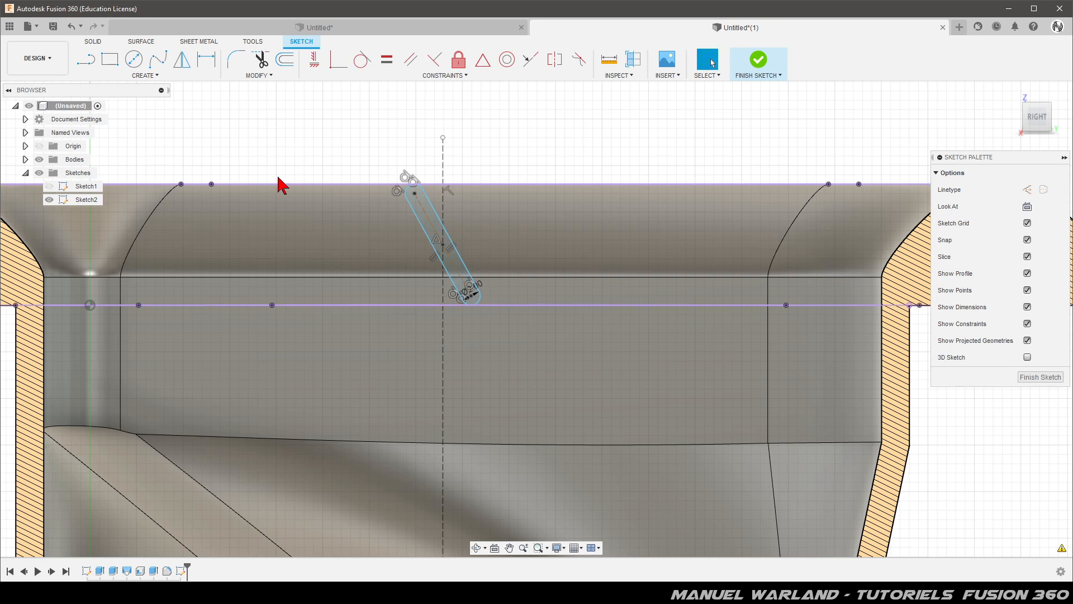
Step: Dimension the angle between the slot and the lower projected flange line at 45 degrees
{"action": "key", "text": "d"}
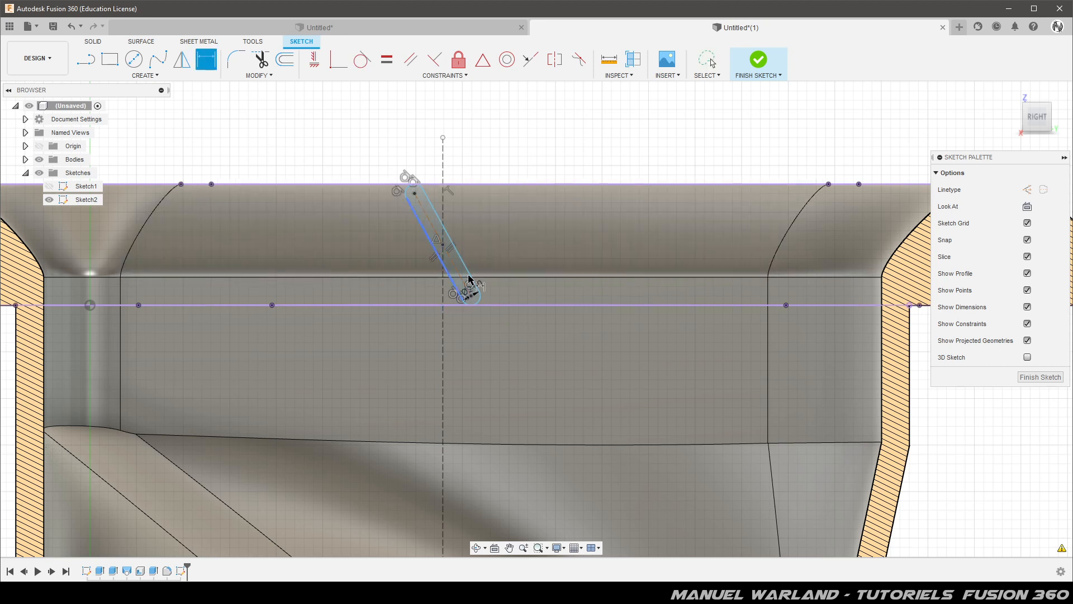
{"action": "left_click", "coordinate": [388, 305]}
{"action": "left_click", "coordinate": [371, 265]}
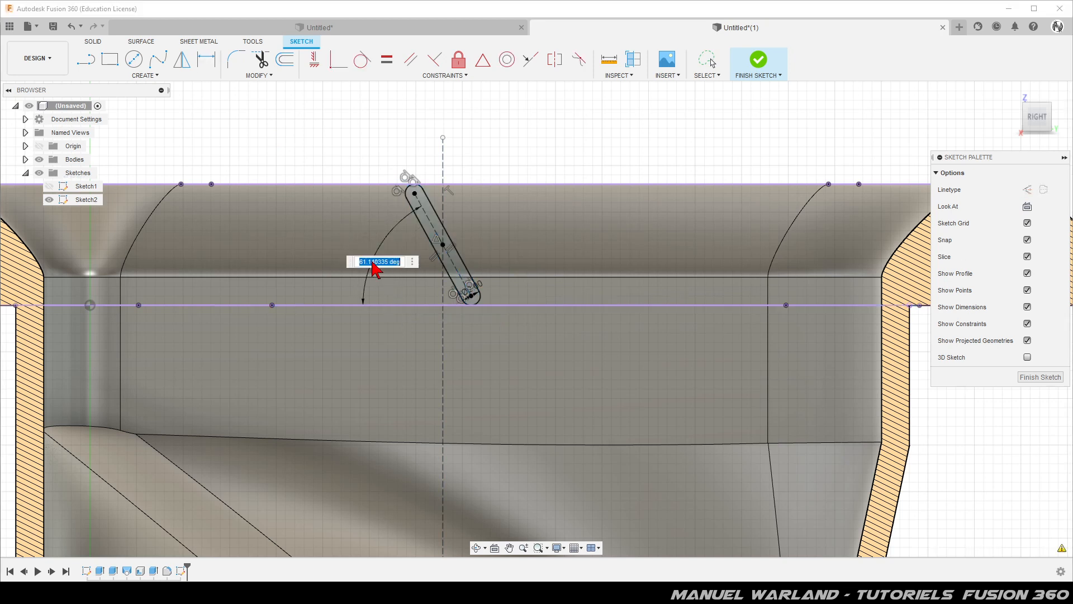
{"action": "type", "text": "45"}
{"action": "key", "text": "Return"}
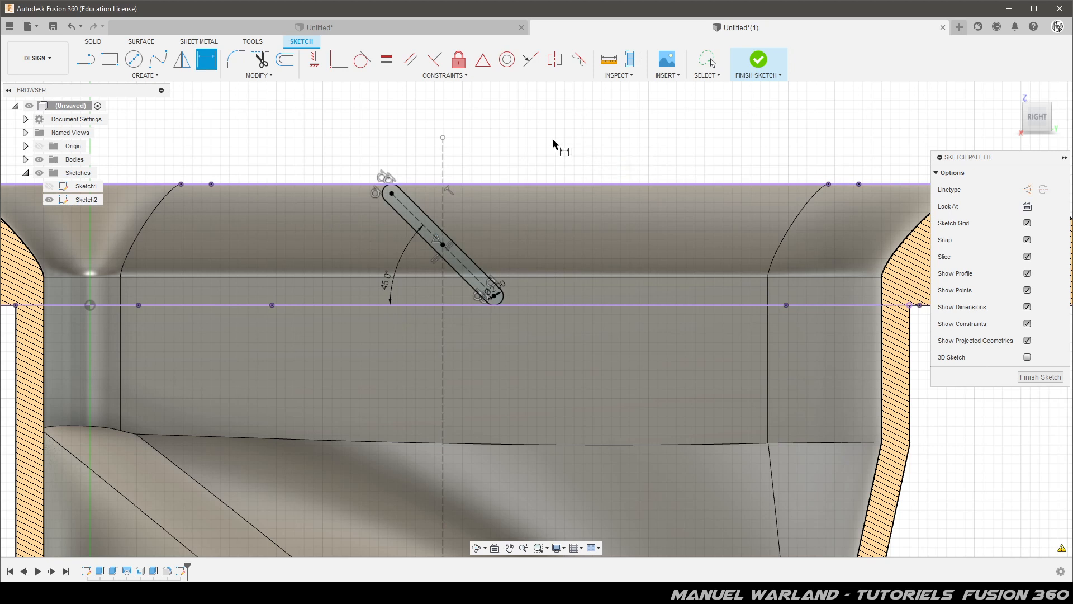
{"action": "key", "text": "Escape"}
Step: Set up a symmetric rectangular pattern of the 45-degree slot along the flange's horizontal direction, with 15 mm spacing
{"action": "scroll", "coordinate": [559, 147], "scroll_direction": "down", "scroll_amount": 1}
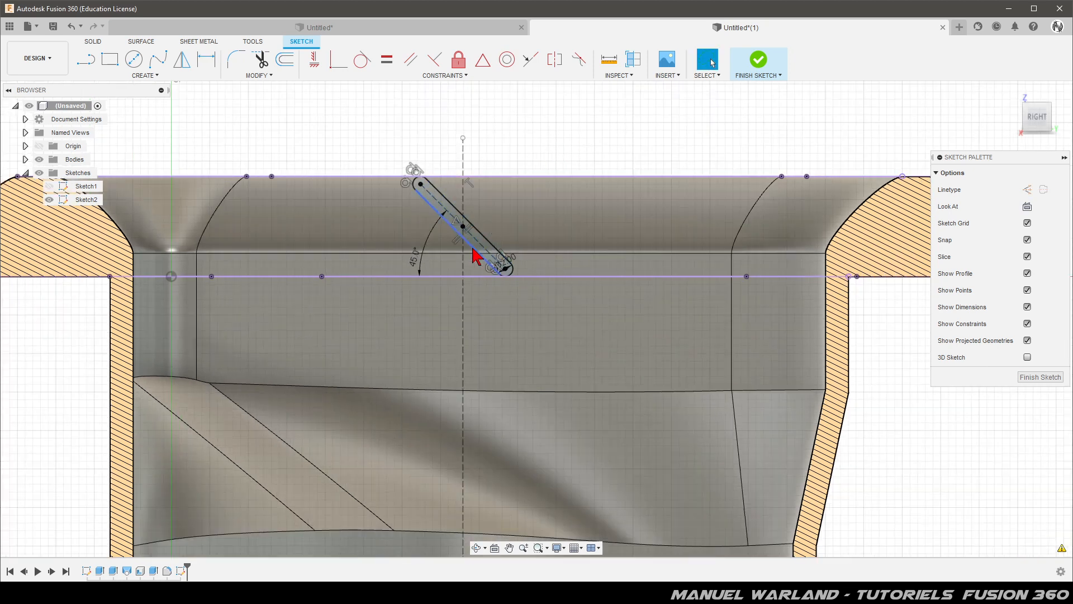
{"action": "scroll", "coordinate": [433, 173], "scroll_direction": "down", "scroll_amount": 2}
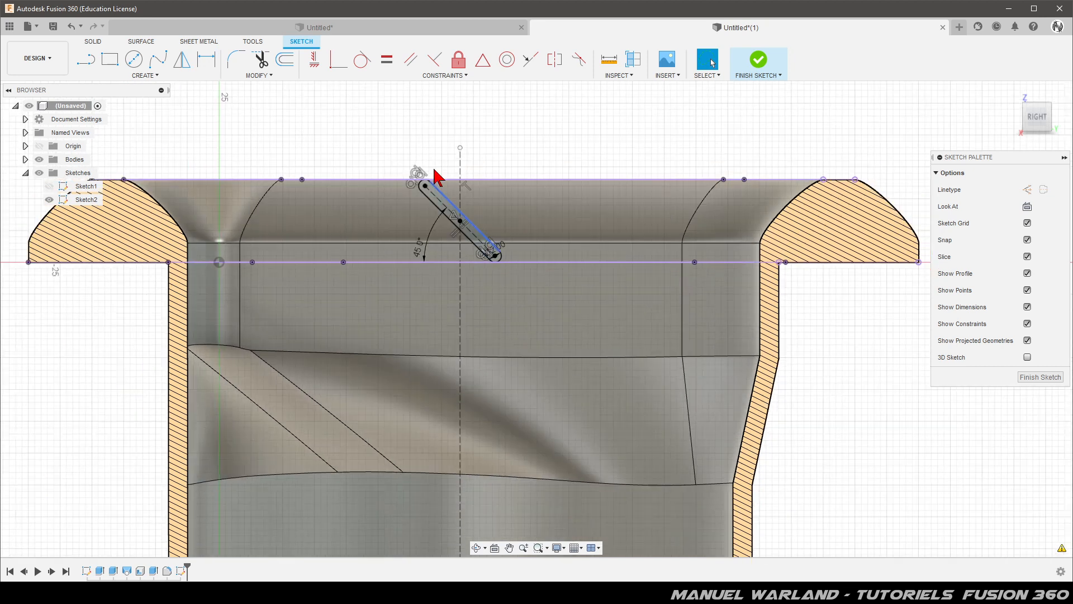
{"action": "scroll", "coordinate": [428, 147], "scroll_direction": "down", "scroll_amount": 1}
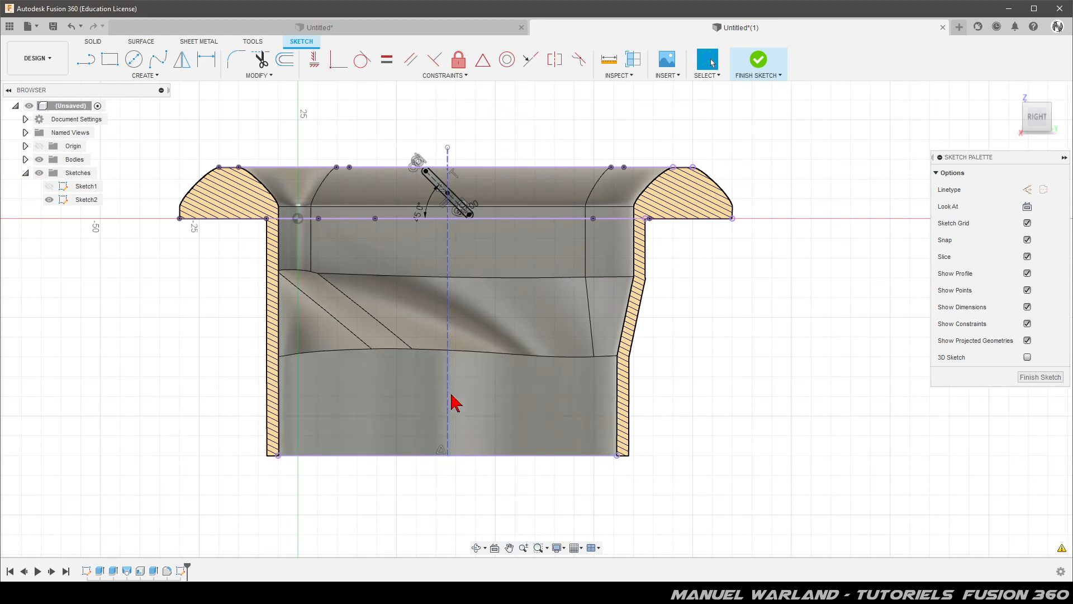
{"action": "scroll", "coordinate": [505, 98], "scroll_direction": "up", "scroll_amount": 1}
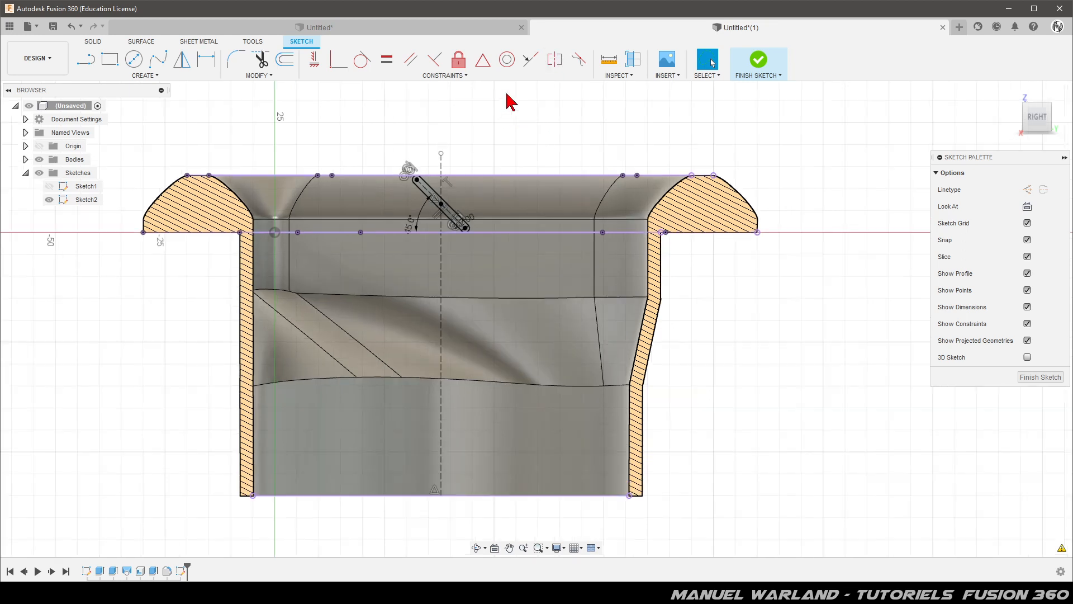
{"action": "left_click", "coordinate": [143, 75]}
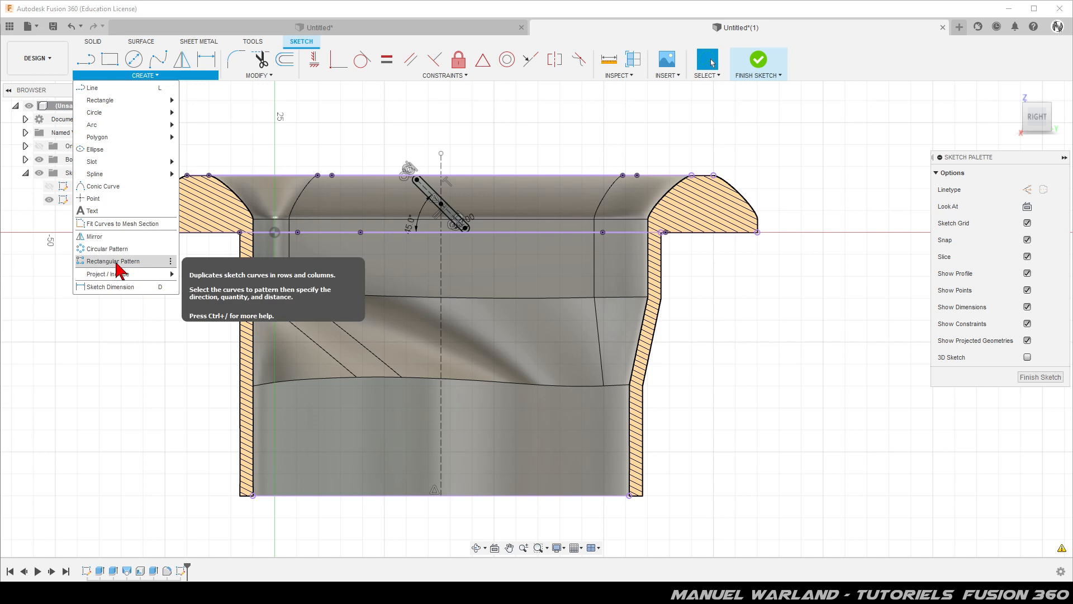
{"action": "left_click", "coordinate": [116, 263]}
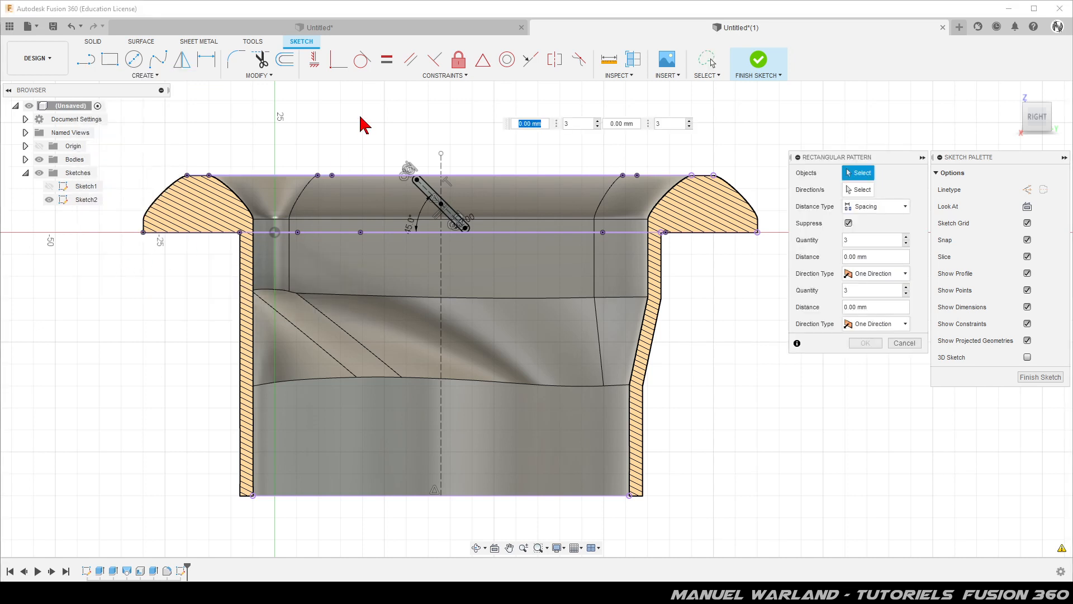
{"action": "double_click", "coordinate": [425, 201]}
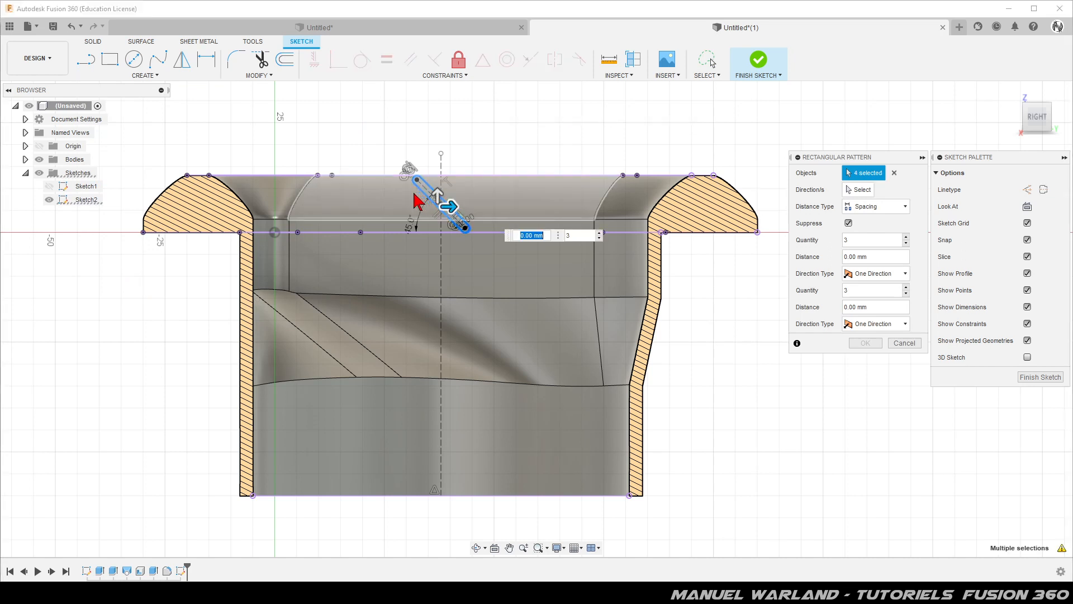
{"action": "left_click", "coordinate": [861, 190]}
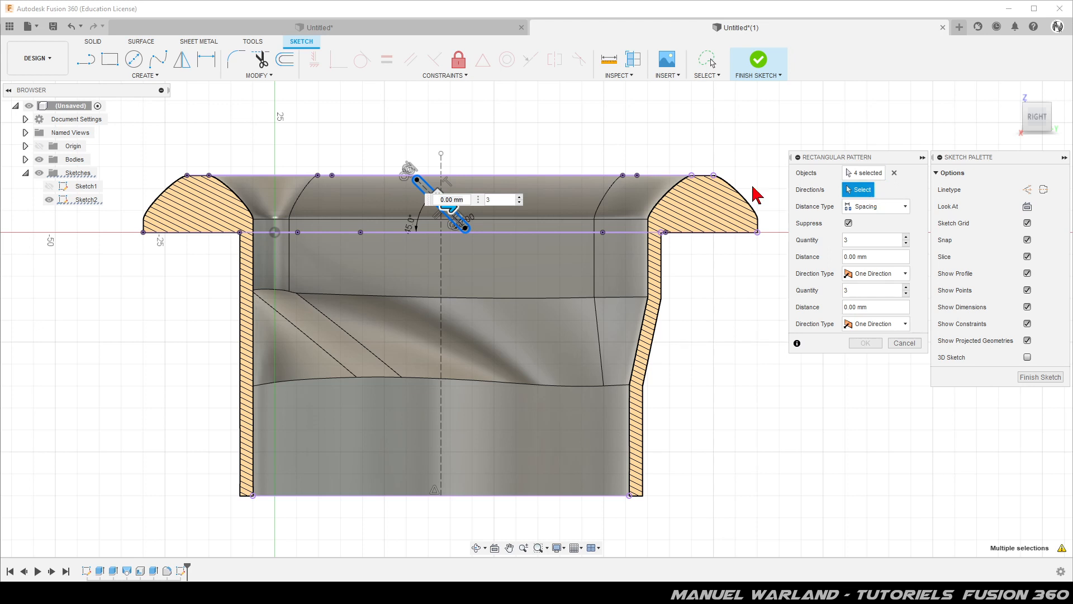
{"action": "left_click_drag", "start_coordinate": [512, 214], "coordinate": [515, 208]}
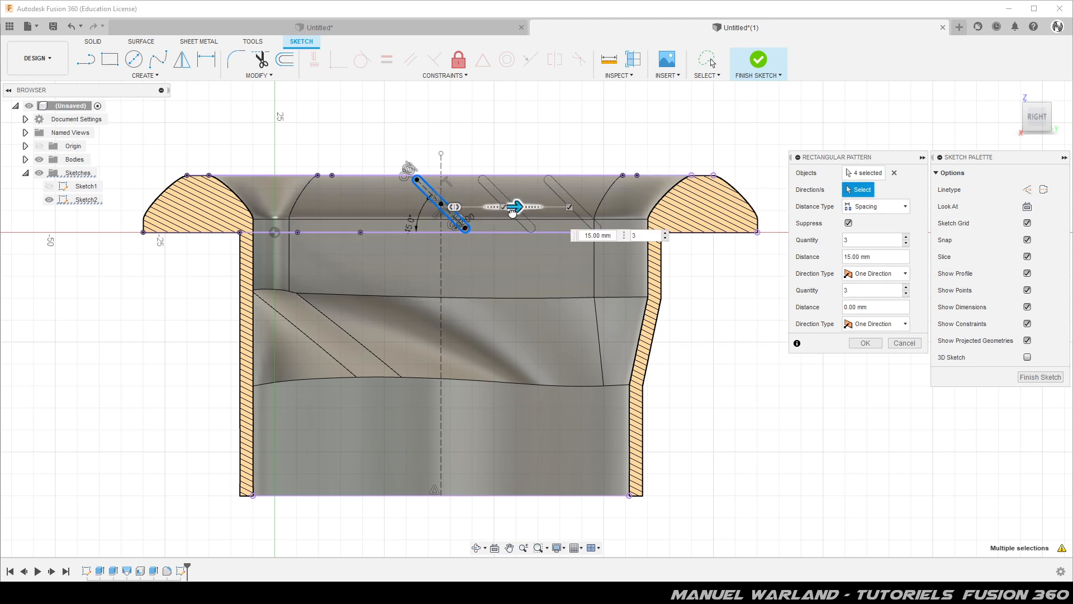
{"action": "left_click", "coordinate": [880, 273]}
{"action": "left_click", "coordinate": [874, 306]}
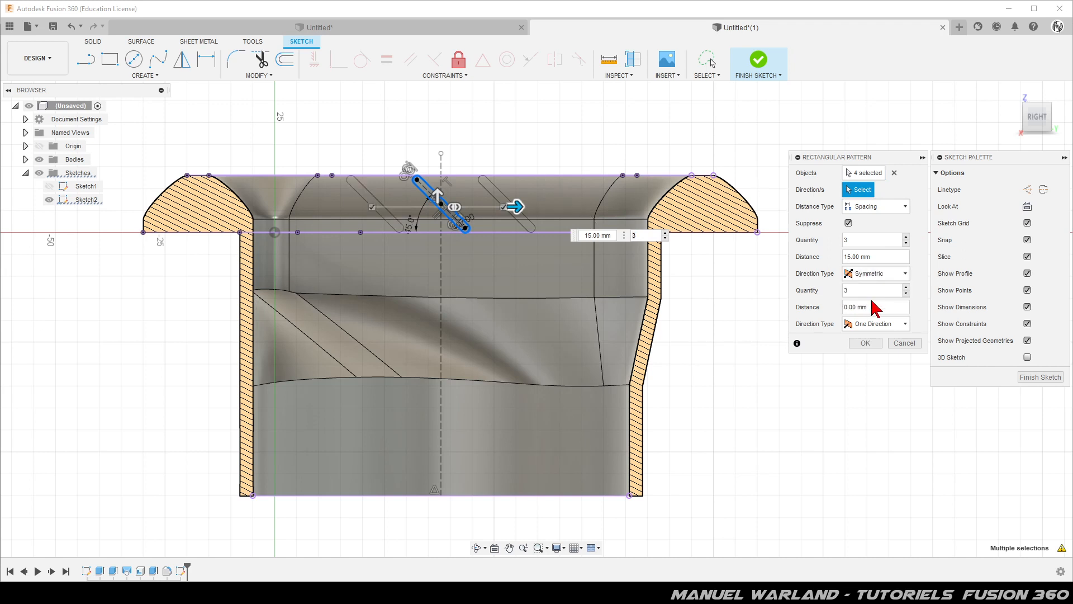
Step: Set the slot pattern to 7 instances spaced 12 mm apart, create it and finish the sketch
{"action": "left_click", "coordinate": [907, 237]}
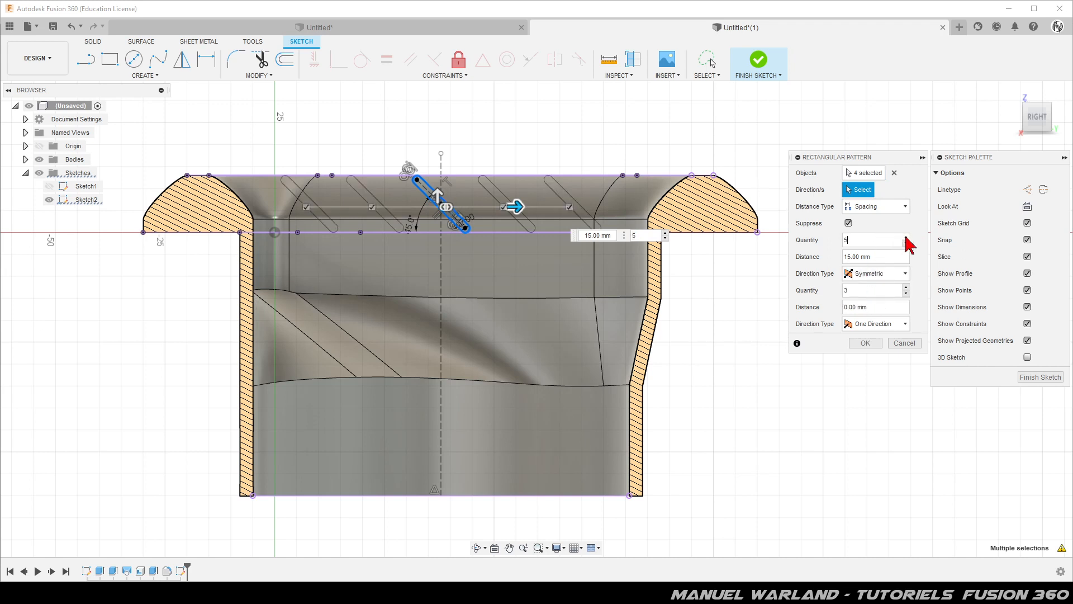
{"action": "left_click", "coordinate": [906, 237]}
{"action": "left_click", "coordinate": [906, 237]}
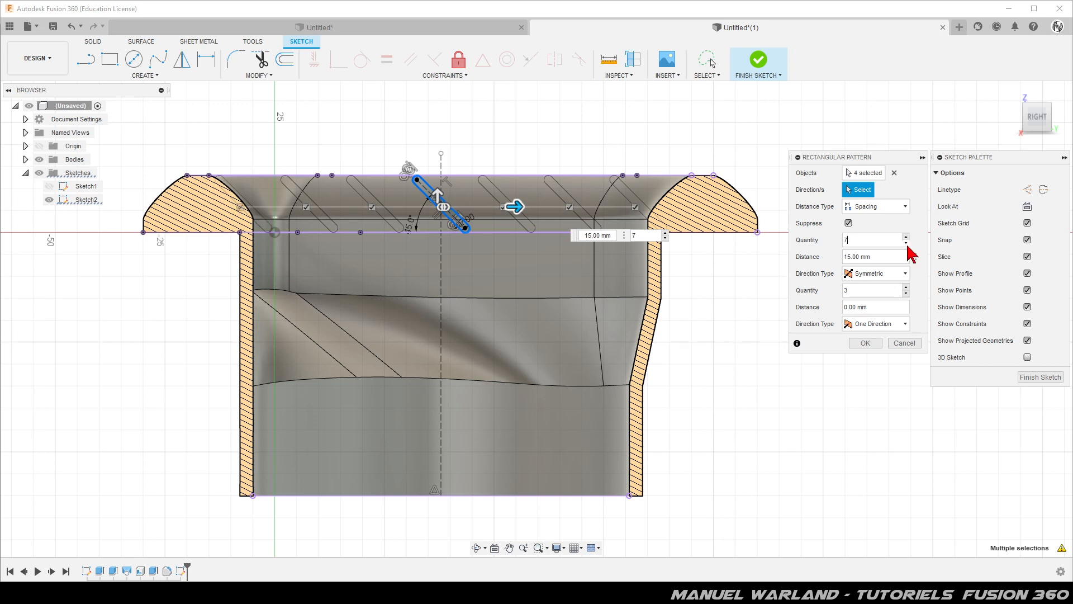
{"action": "left_click", "coordinate": [906, 243]}
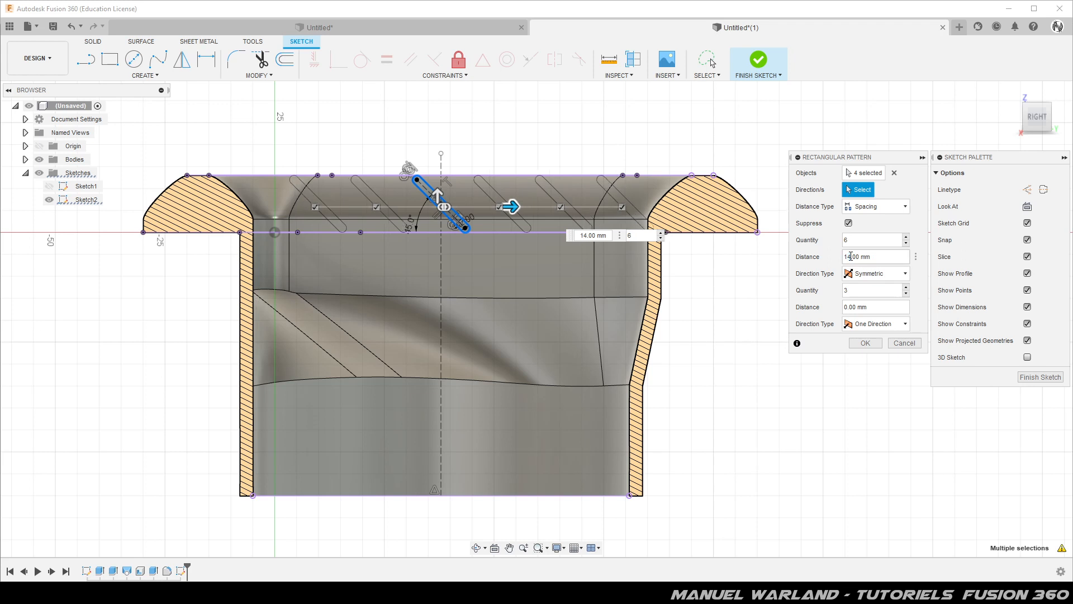
{"action": "left_click", "coordinate": [906, 236]}
{"action": "type", "text": "12"}
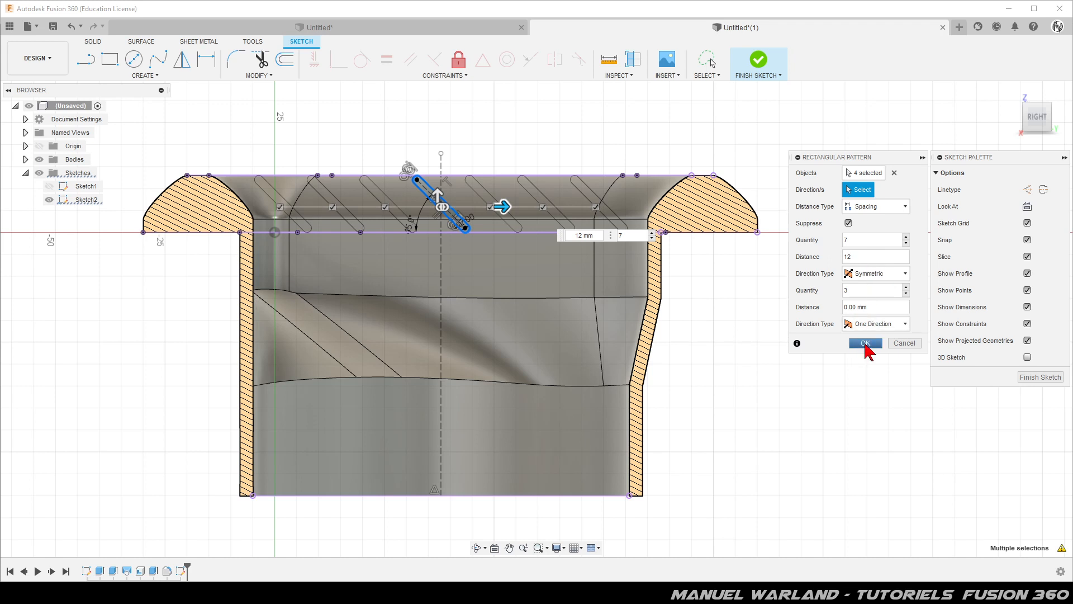
{"action": "left_click", "coordinate": [865, 343]}
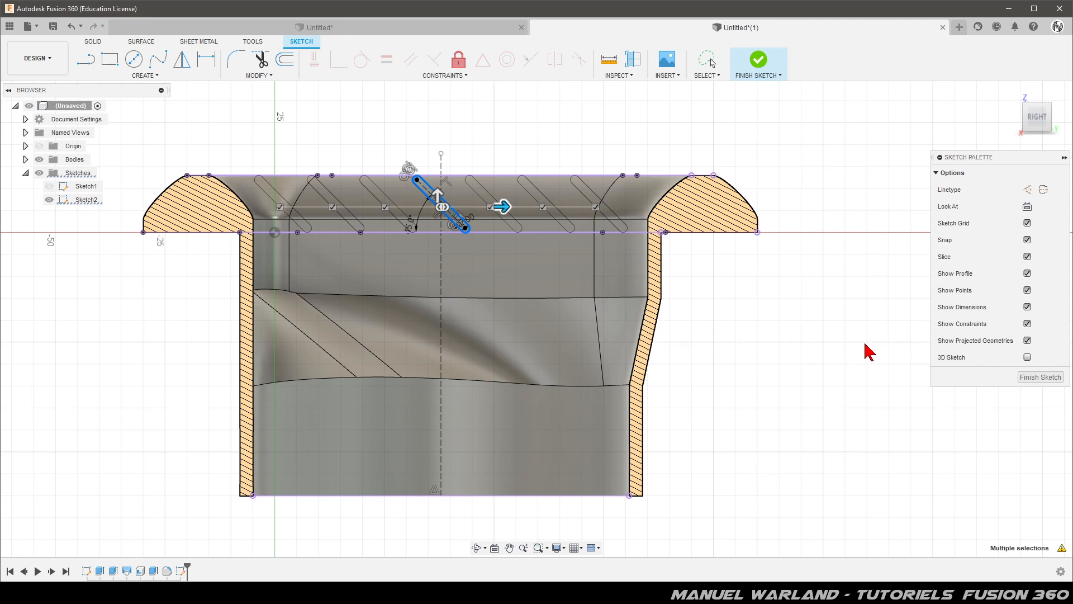
{"action": "left_click", "coordinate": [850, 333]}
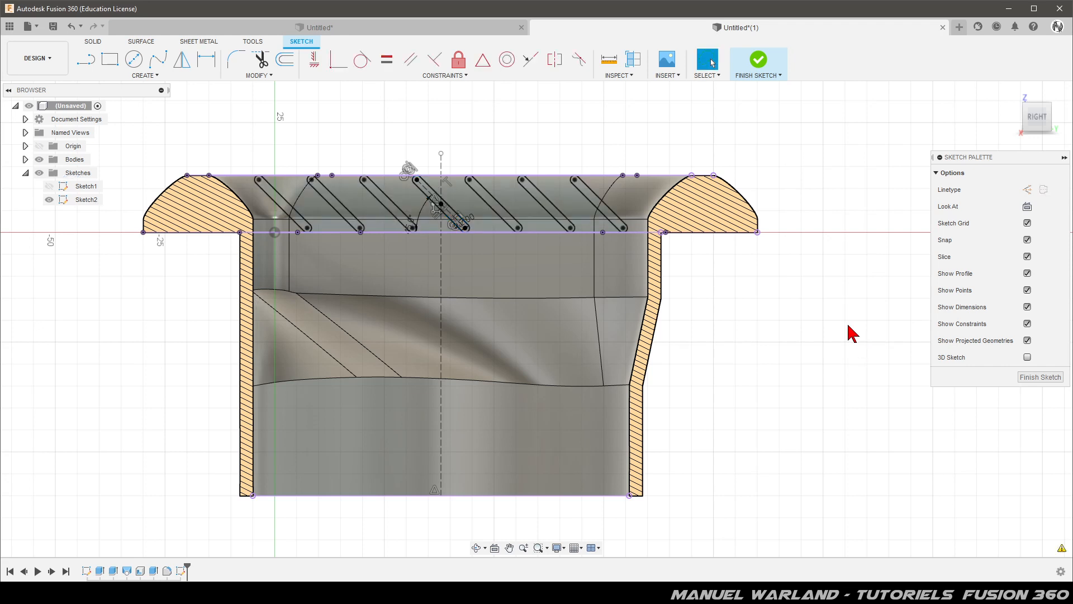
{"action": "mouse_move", "coordinate": [748, 342]}
{"action": "middle_mouse_down", "text": "shift"}
{"action": "mouse_move", "coordinate": [798, 320]}
{"action": "mouse_move", "coordinate": [754, 364]}
{"action": "middle_mouse_up", "text": "shift"}
{"action": "left_click", "coordinate": [1028, 379]}
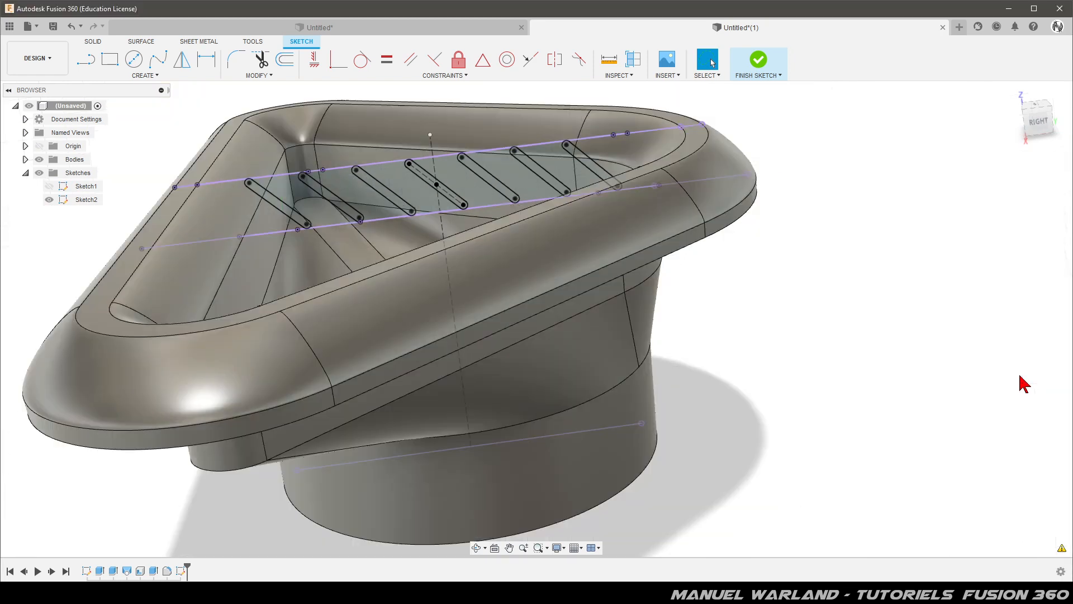
Step: Select all seven patterned slot profiles inside the vent opening for extrusion
{"action": "middle_click_drag", "start_coordinate": [778, 307], "coordinate": [813, 62], "text": "shift"}
{"action": "middle_click_drag", "start_coordinate": [568, 415], "coordinate": [511, 411], "text": "shift"}
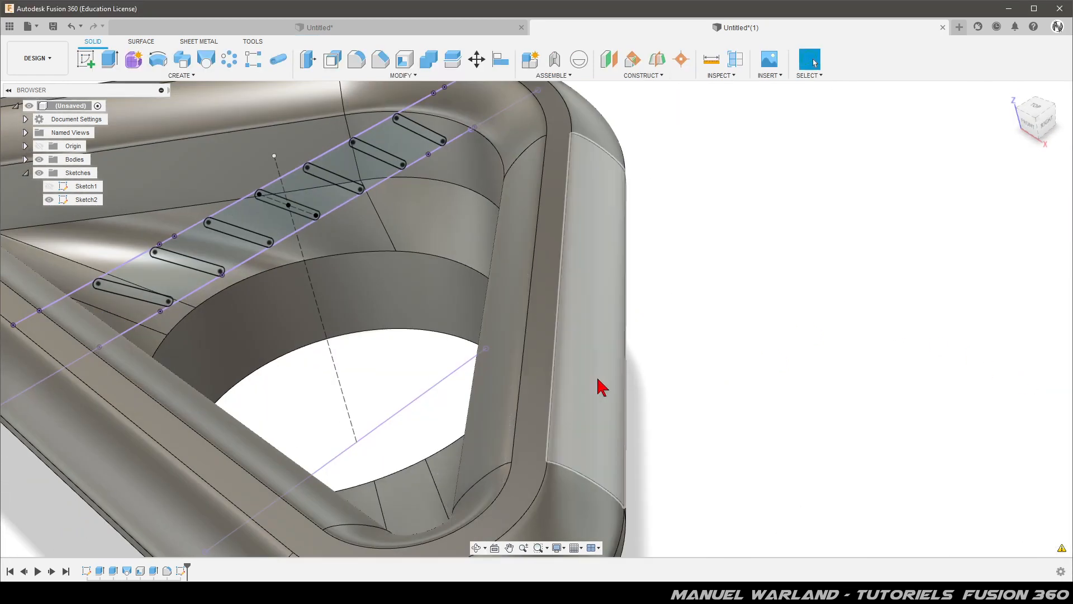
{"action": "scroll", "coordinate": [716, 243], "scroll_direction": "down", "scroll_amount": 2}
{"action": "scroll", "coordinate": [386, 236], "scroll_direction": "up", "scroll_amount": 2}
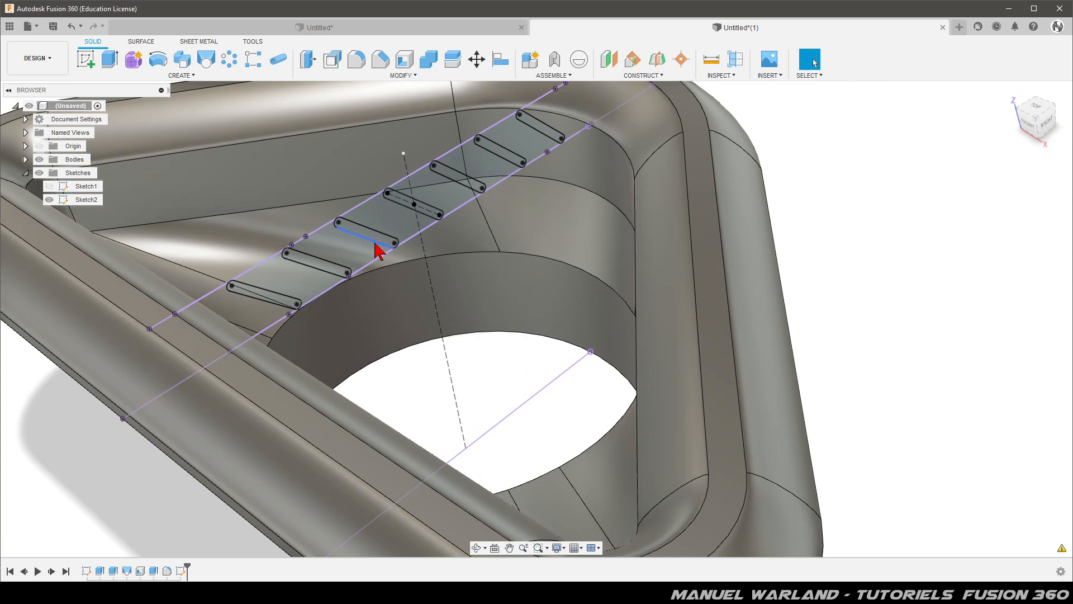
{"action": "left_click", "coordinate": [267, 301]}
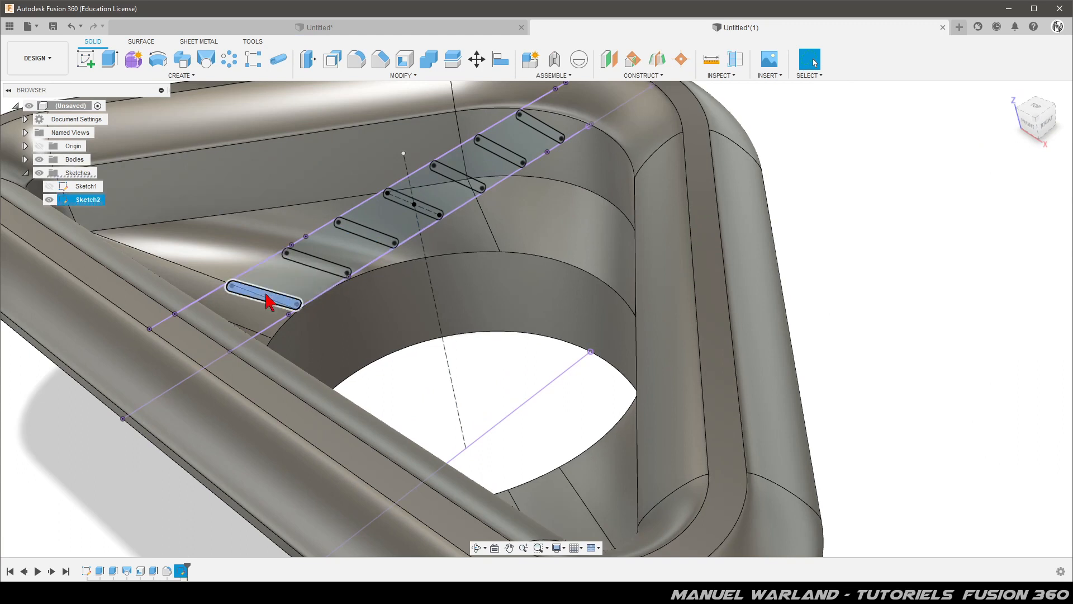
{"action": "left_click", "coordinate": [331, 270], "text": "shift"}
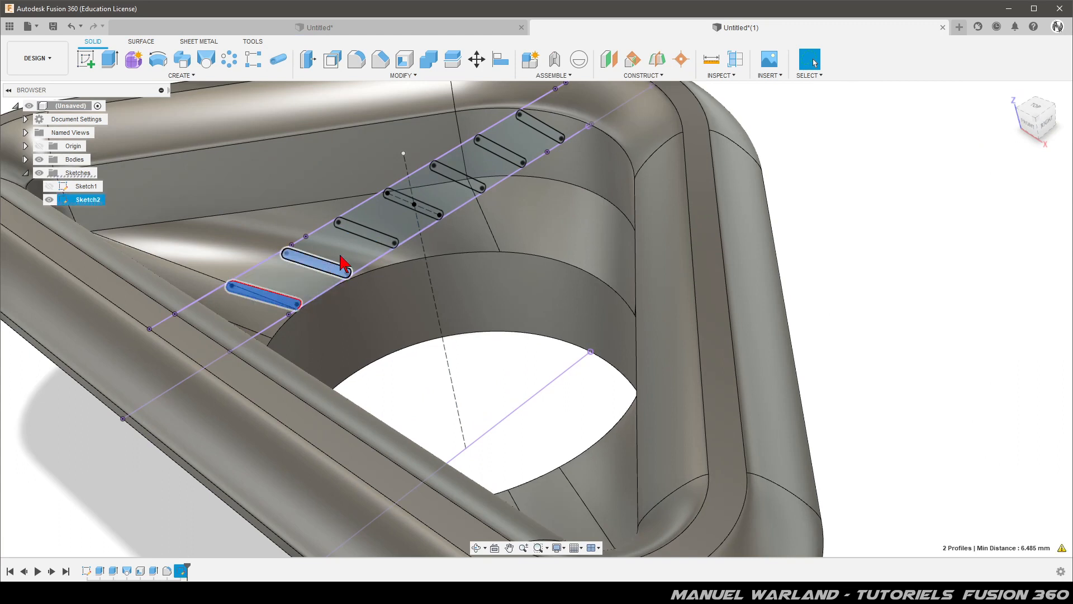
{"action": "left_click", "coordinate": [368, 237], "text": "shift"}
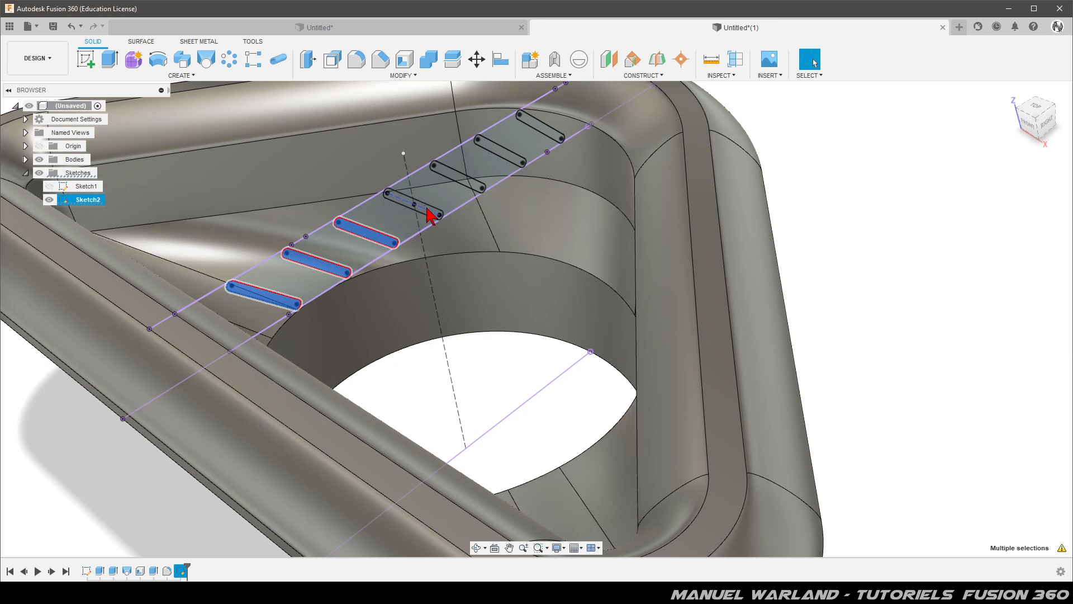
{"action": "left_click", "coordinate": [450, 174], "text": "shift"}
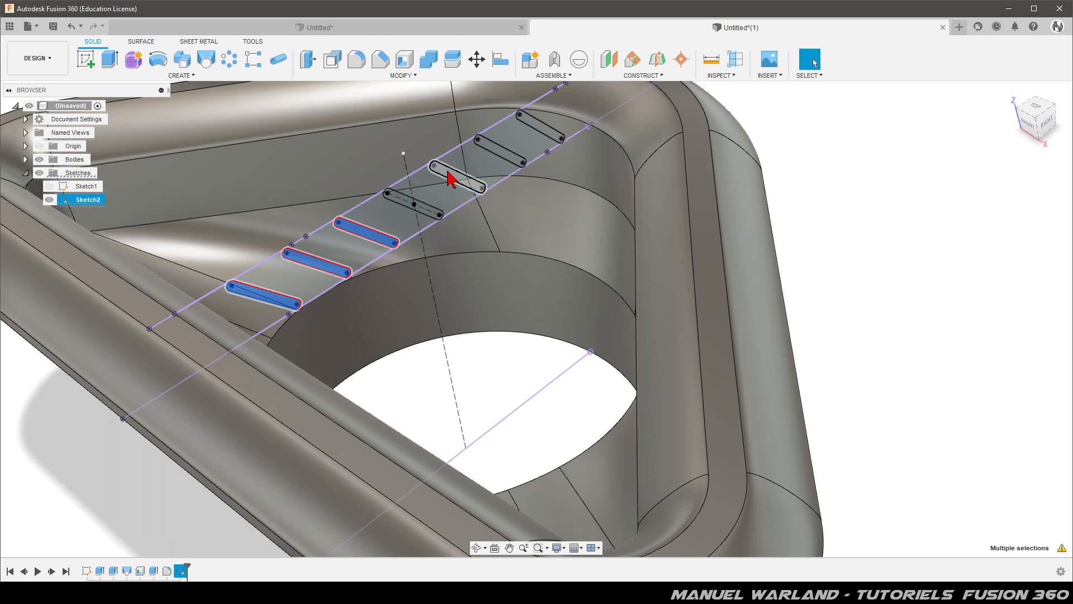
{"action": "left_click", "coordinate": [503, 155], "text": "shift"}
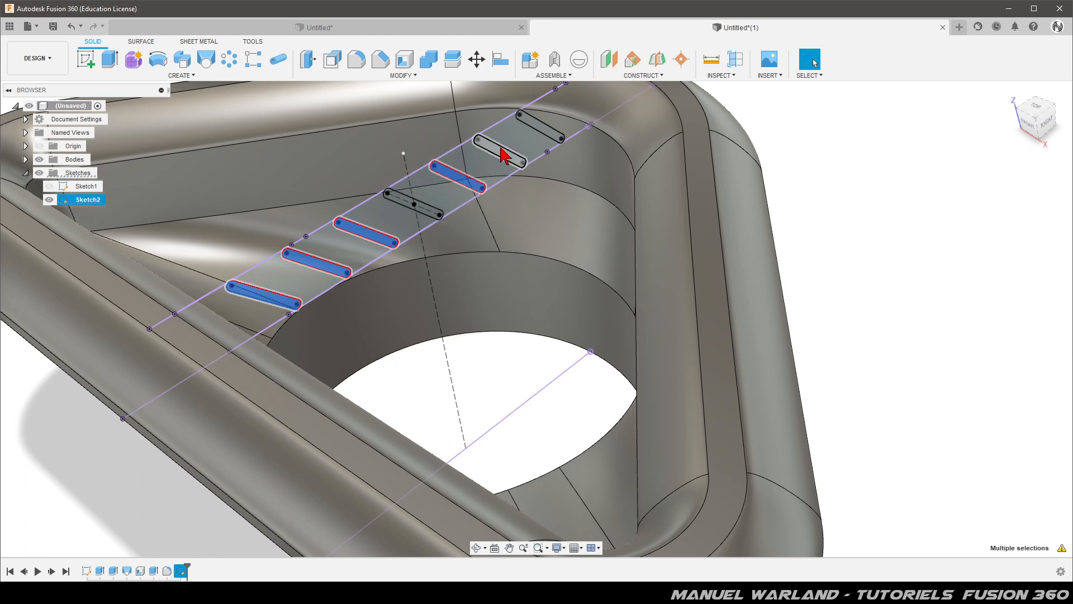
{"action": "left_click", "coordinate": [545, 138], "text": "shift"}
{"action": "scroll", "coordinate": [413, 226], "scroll_direction": "up", "scroll_amount": 2}
{"action": "scroll", "coordinate": [433, 212], "scroll_direction": "up", "scroll_amount": 3}
{"action": "left_click", "coordinate": [433, 211], "text": "shift"}
{"action": "scroll", "coordinate": [437, 214], "scroll_direction": "down", "scroll_amount": 3}
{"action": "scroll", "coordinate": [438, 215], "scroll_direction": "down", "scroll_amount": 5}
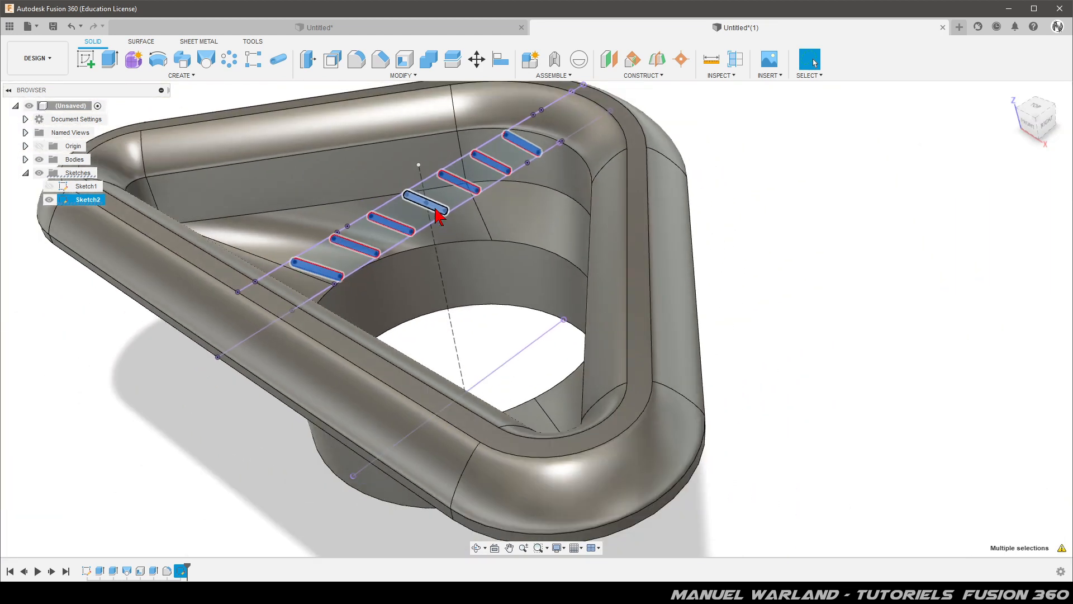
Step: Extrude the seven slot profiles symmetrically with extent All and join them to the vent body as louvres
{"action": "left_click", "coordinate": [109, 62]}
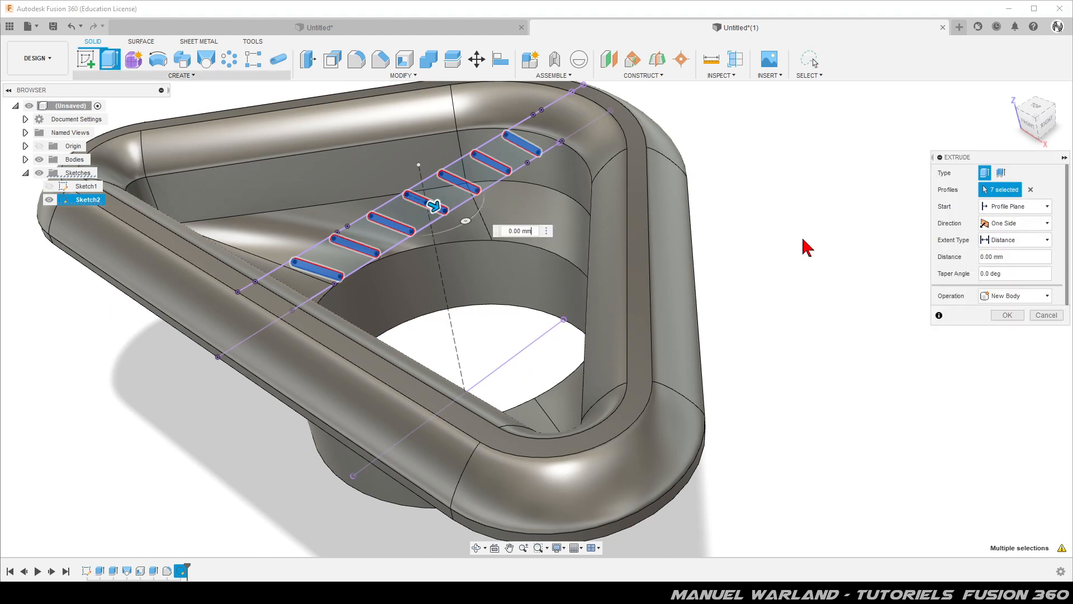
{"action": "left_click", "coordinate": [1027, 207]}
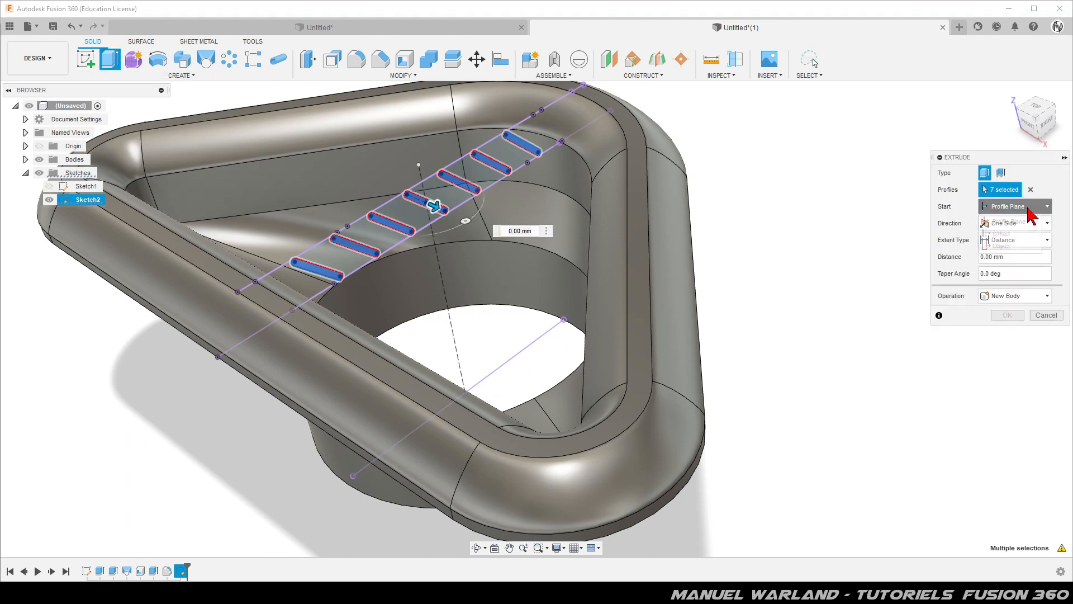
{"action": "left_click", "coordinate": [1006, 206]}
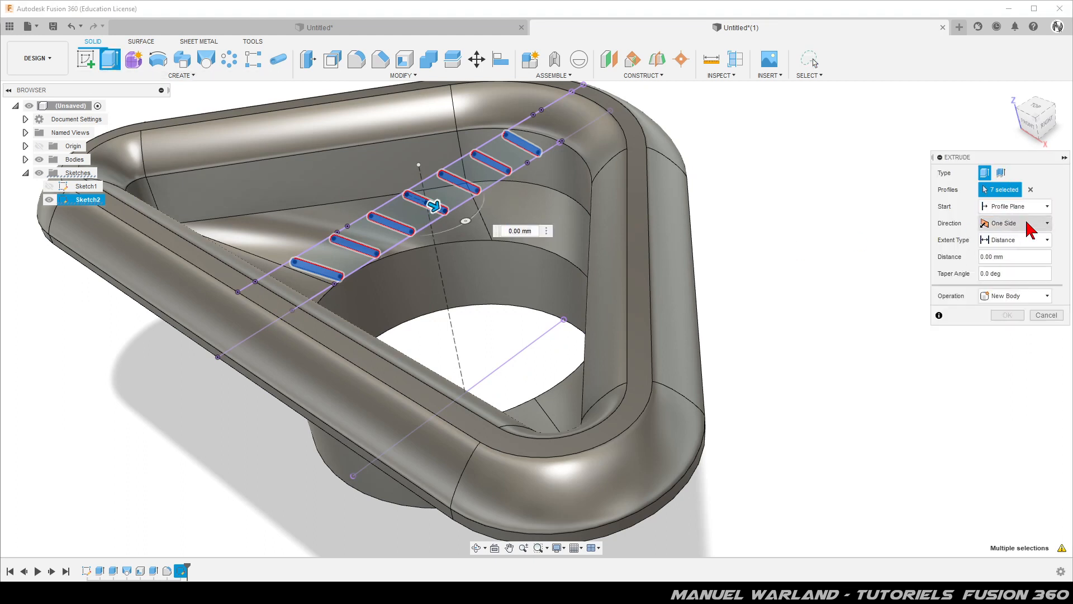
{"action": "left_click", "coordinate": [1023, 223]}
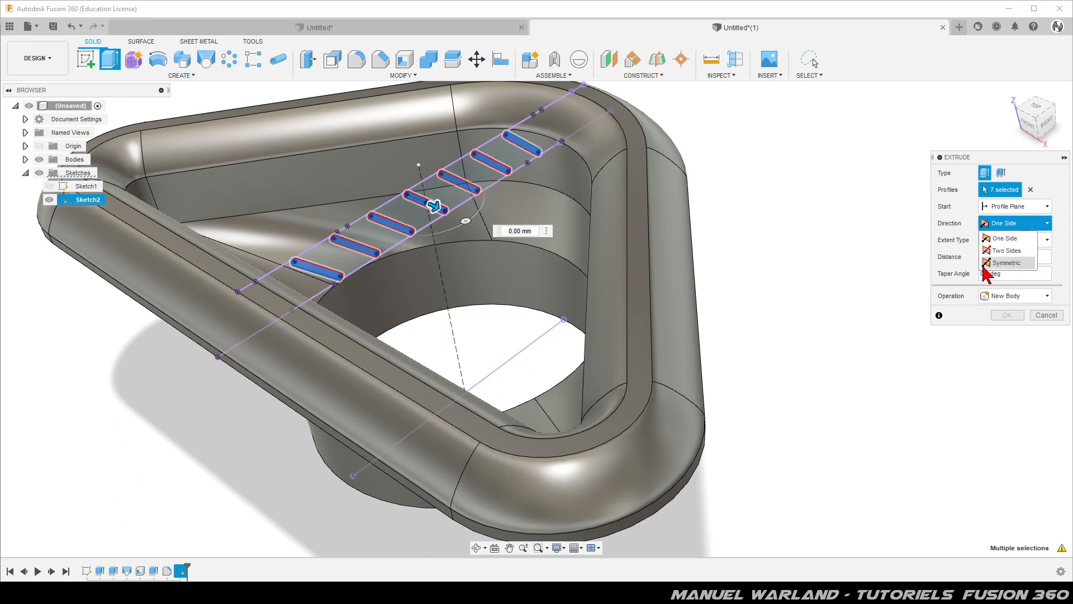
{"action": "left_click", "coordinate": [1018, 264]}
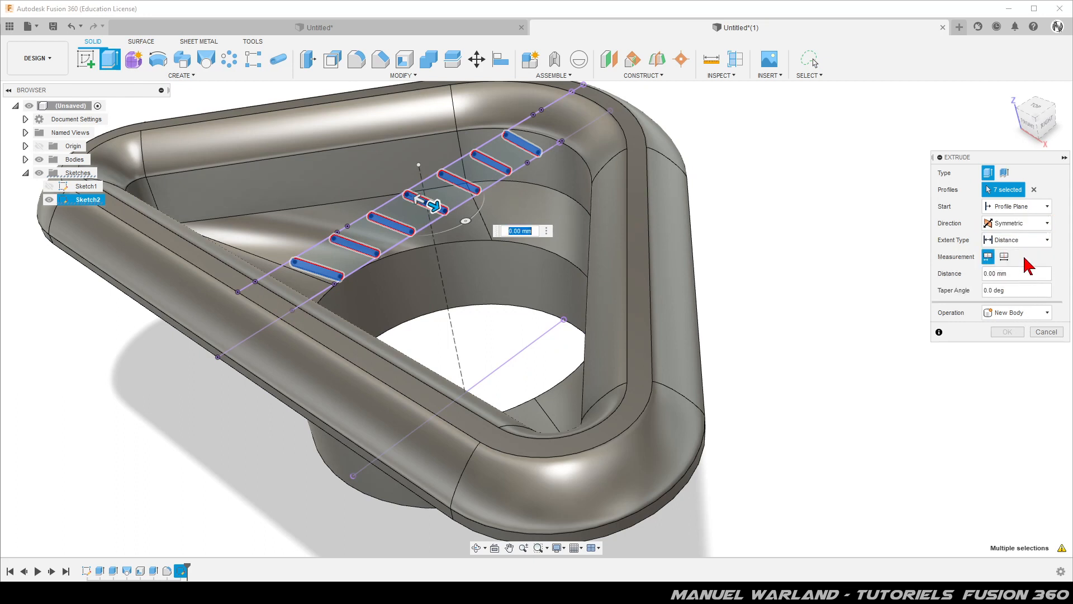
{"action": "left_click", "coordinate": [1032, 240]}
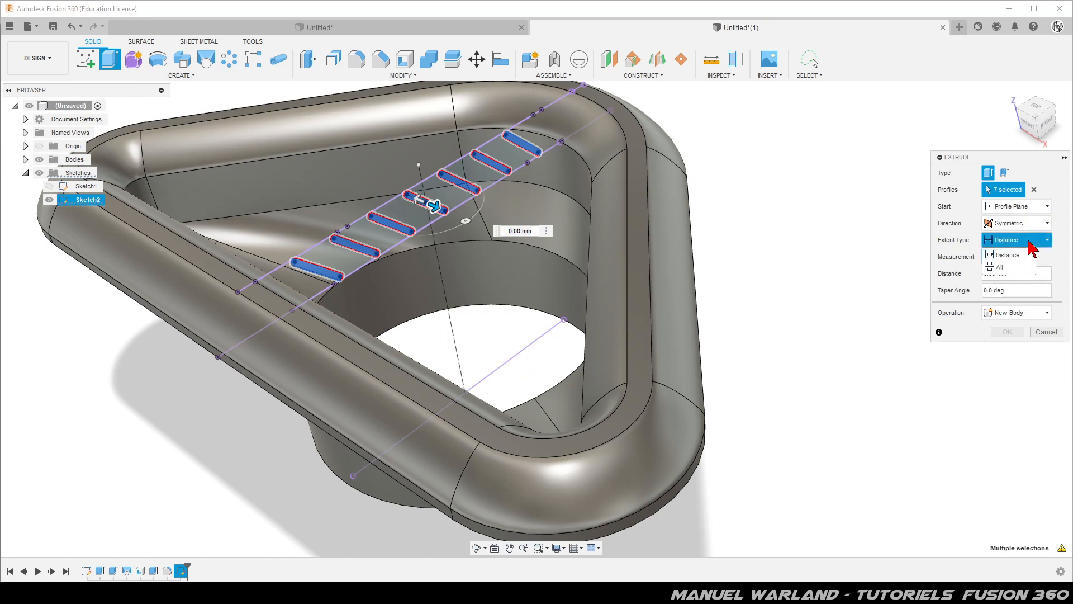
{"action": "left_click", "coordinate": [1015, 270]}
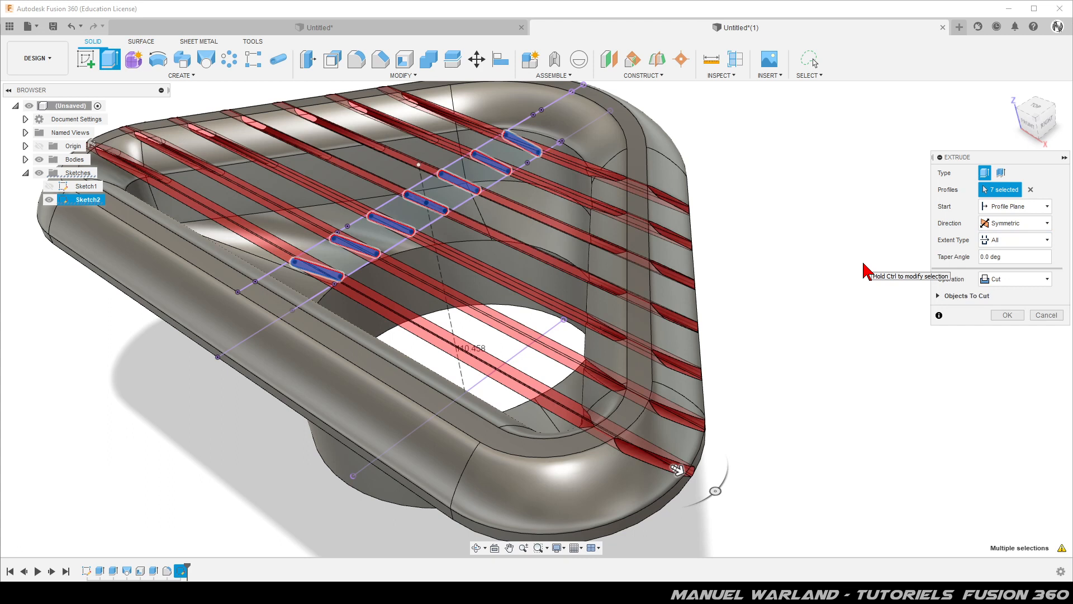
{"action": "scroll", "coordinate": [822, 302], "scroll_direction": "down", "scroll_amount": 3}
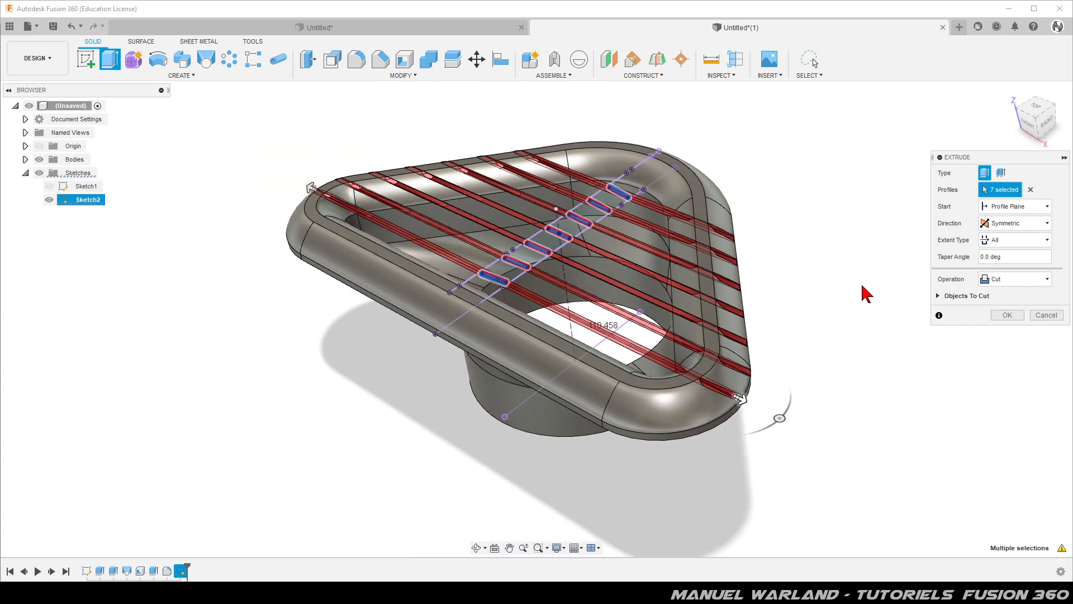
{"action": "left_click", "coordinate": [1032, 280]}
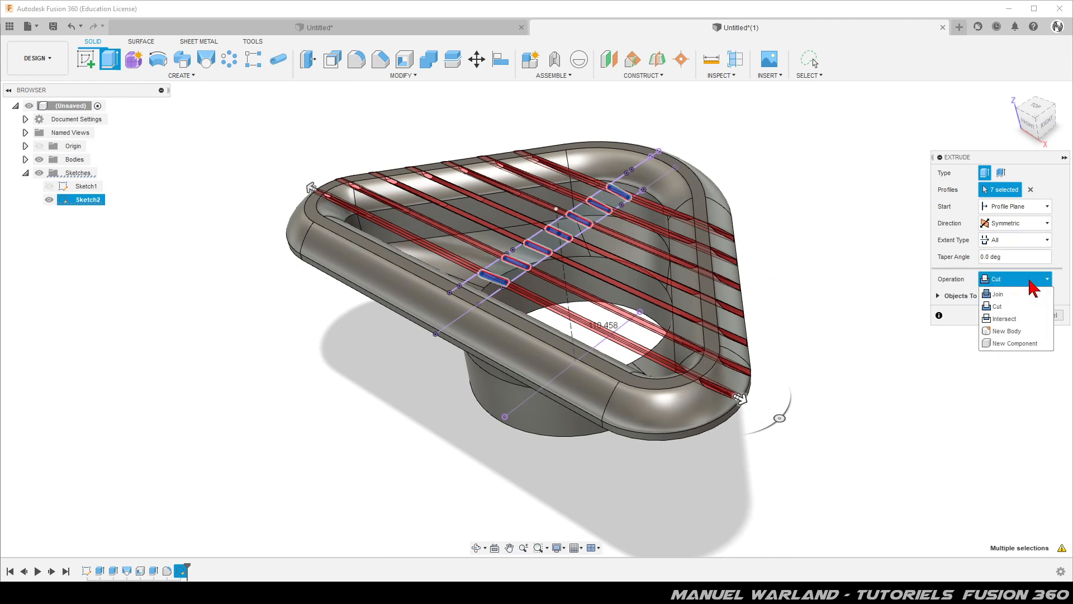
{"action": "left_click", "coordinate": [993, 291]}
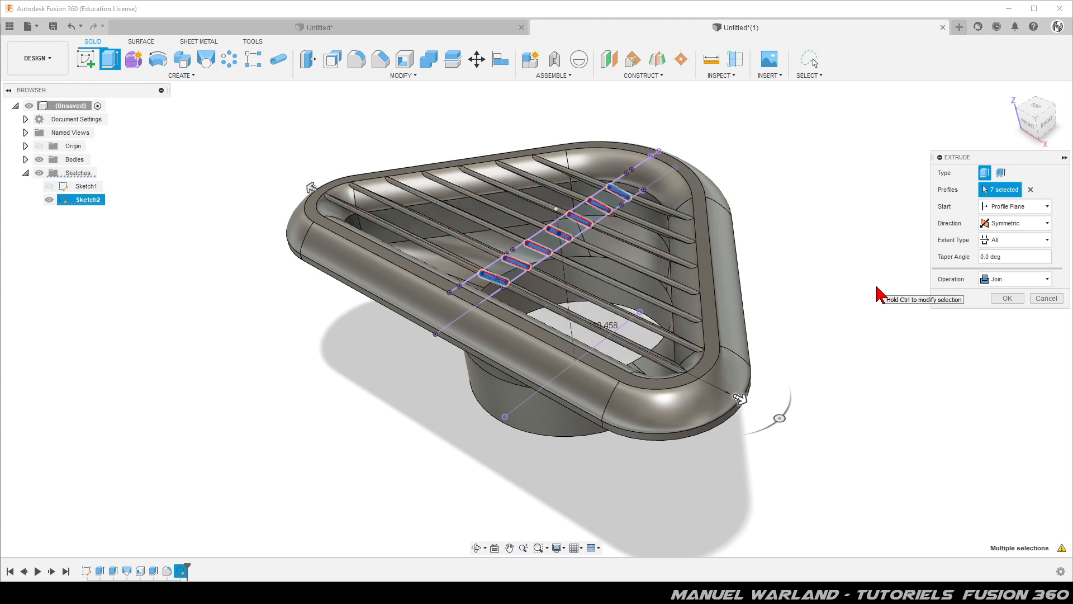
{"action": "left_click", "coordinate": [1008, 299]}
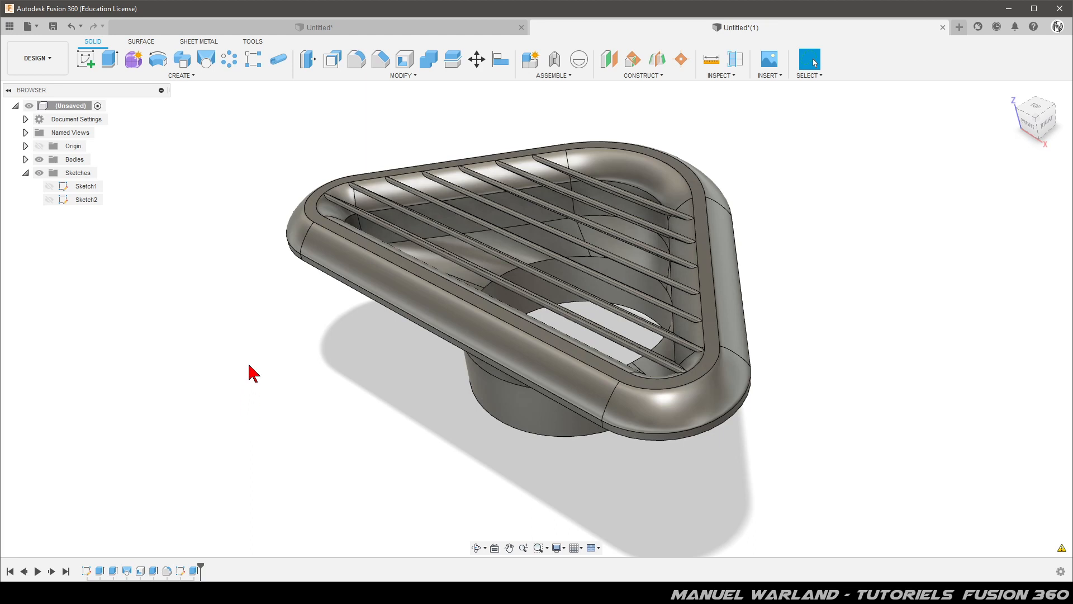
Step: Start a fillet and select the edges where the three shortest louvres meet the opening's walls at both ends
{"action": "middle_click_drag", "start_coordinate": [328, 352], "coordinate": [326, 380], "text": "shift"}
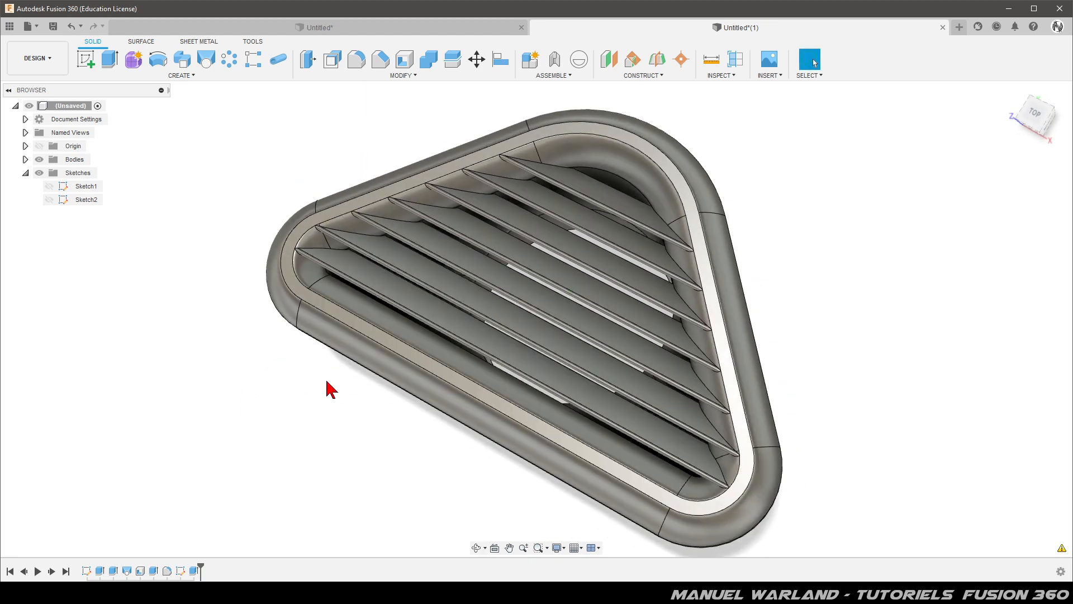
{"action": "left_click", "coordinate": [358, 61]}
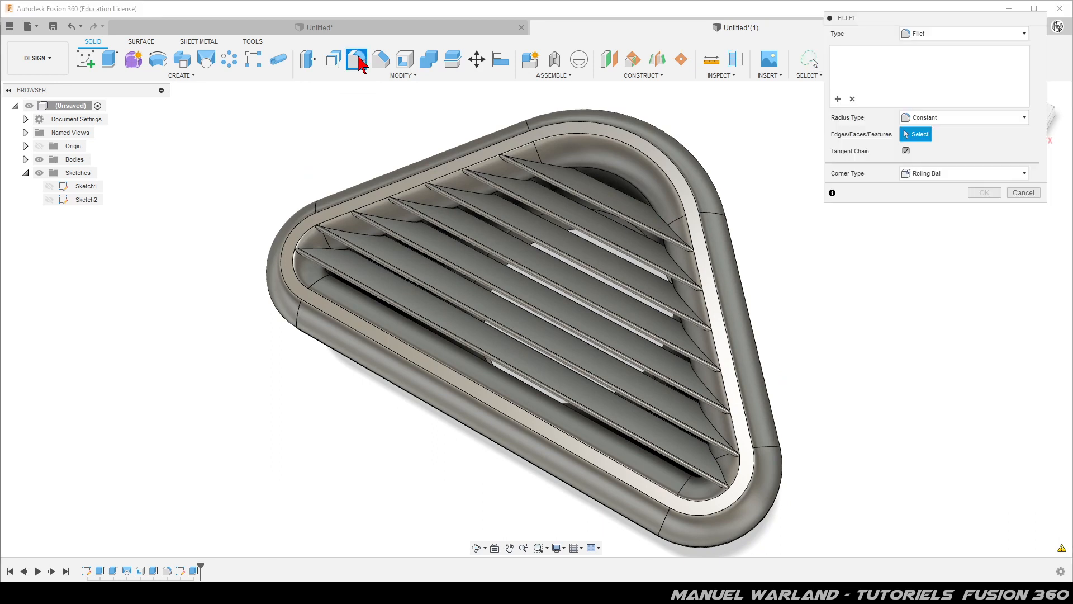
{"action": "left_click", "coordinate": [537, 168]}
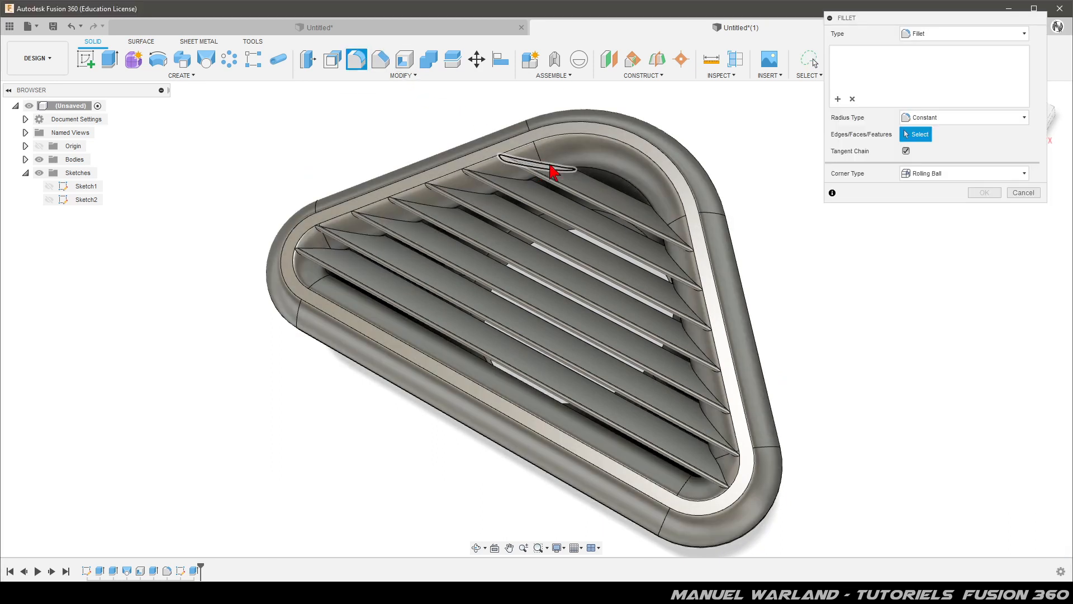
{"action": "left_click", "coordinate": [662, 219]}
{"action": "left_click", "coordinate": [678, 269]}
{"action": "left_click", "coordinate": [513, 180]}
{"action": "left_click", "coordinate": [474, 194]}
{"action": "left_click", "coordinate": [680, 297]}
{"action": "left_click", "coordinate": [698, 317]}
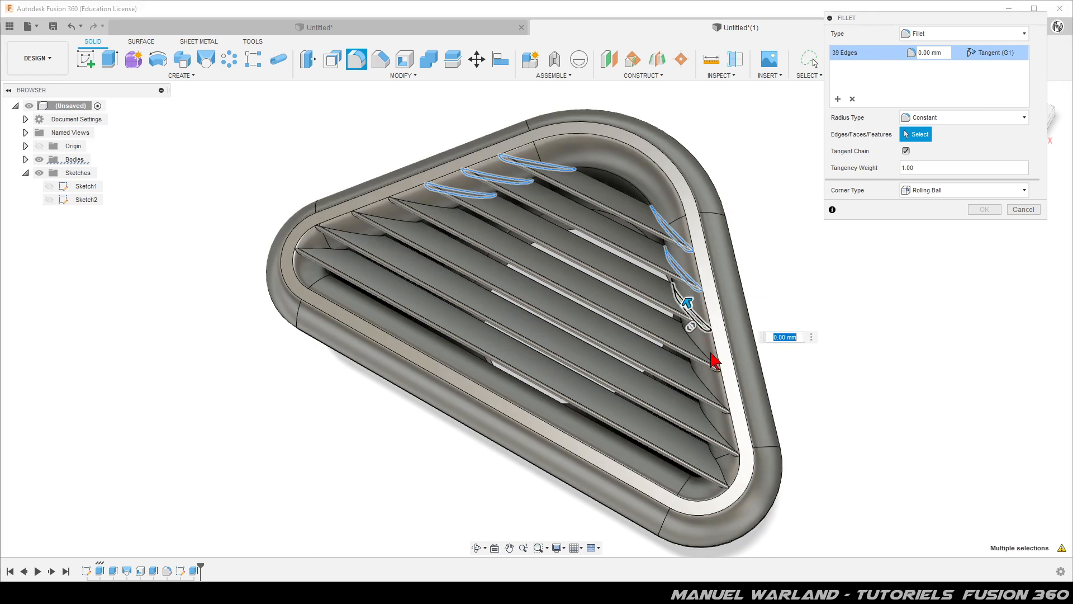
Step: Add the wall junctions at both ends of the remaining four louvres and set the fillet radius to 0.5 mm
{"action": "left_click", "coordinate": [707, 358]}
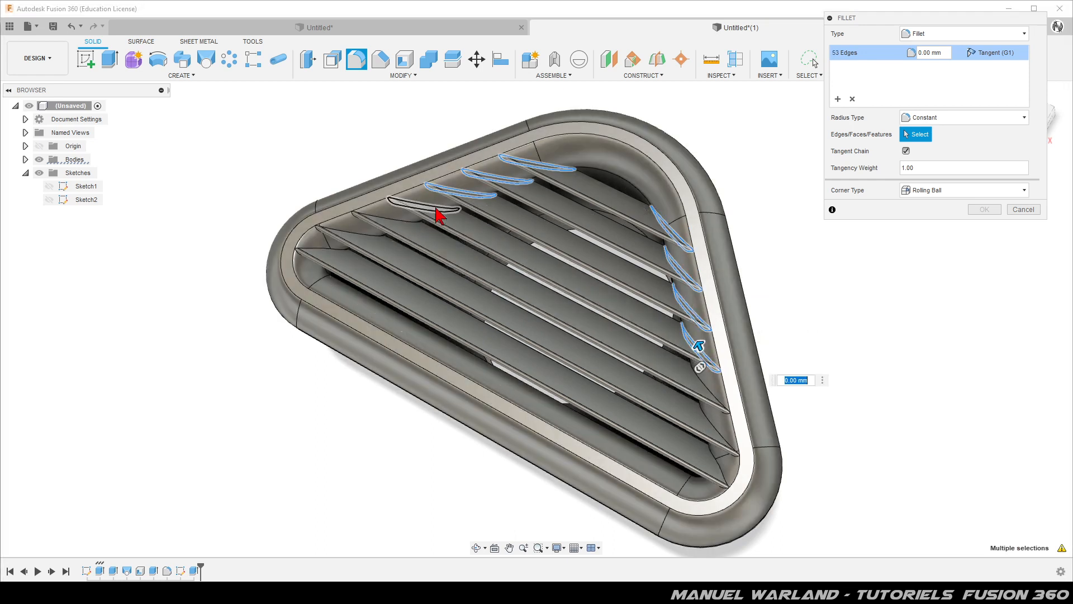
{"action": "left_click", "coordinate": [391, 226]}
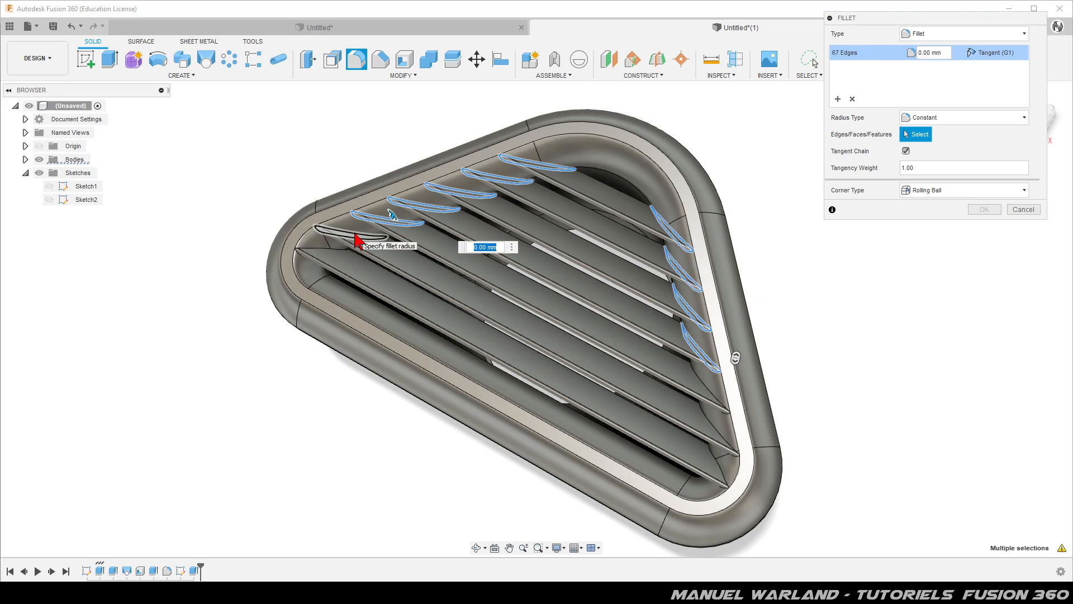
{"action": "left_click", "coordinate": [342, 234]}
{"action": "left_click", "coordinate": [320, 249]}
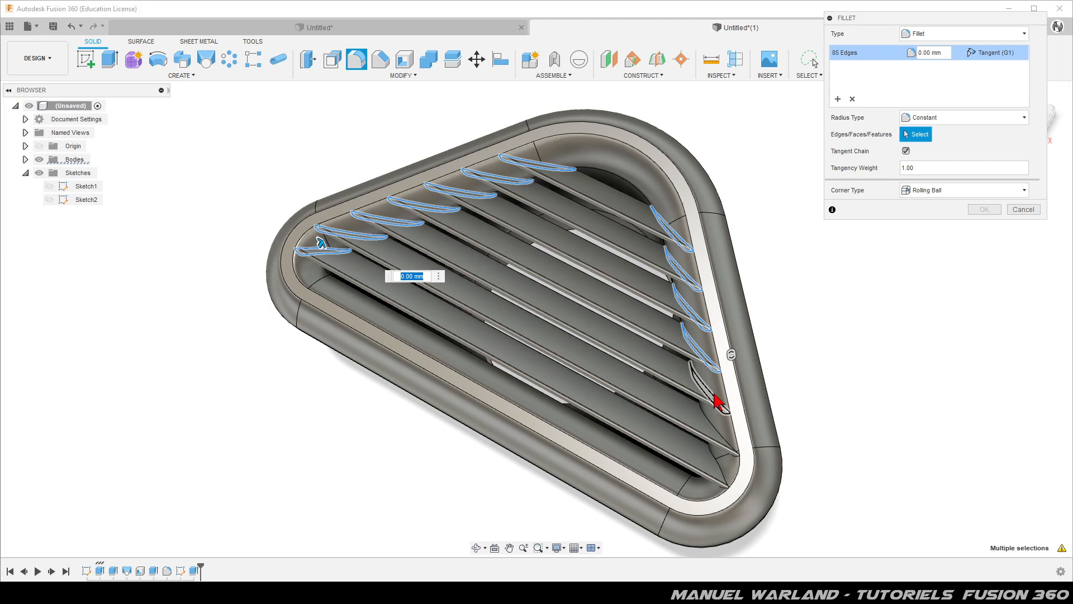
{"action": "left_click", "coordinate": [720, 402]}
{"action": "left_click", "coordinate": [721, 439]}
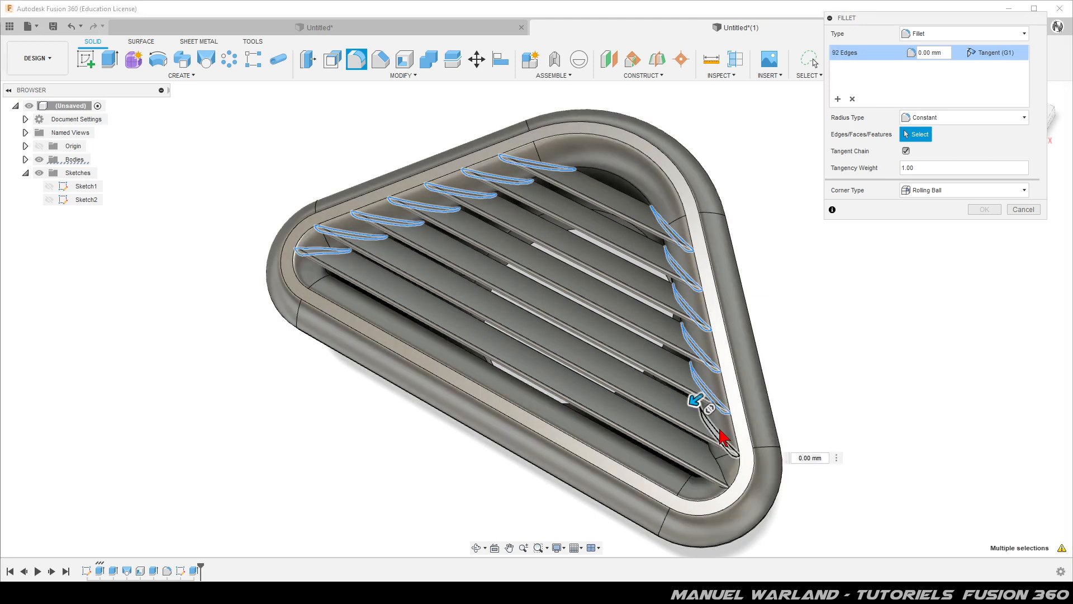
{"action": "left_click", "coordinate": [725, 482]}
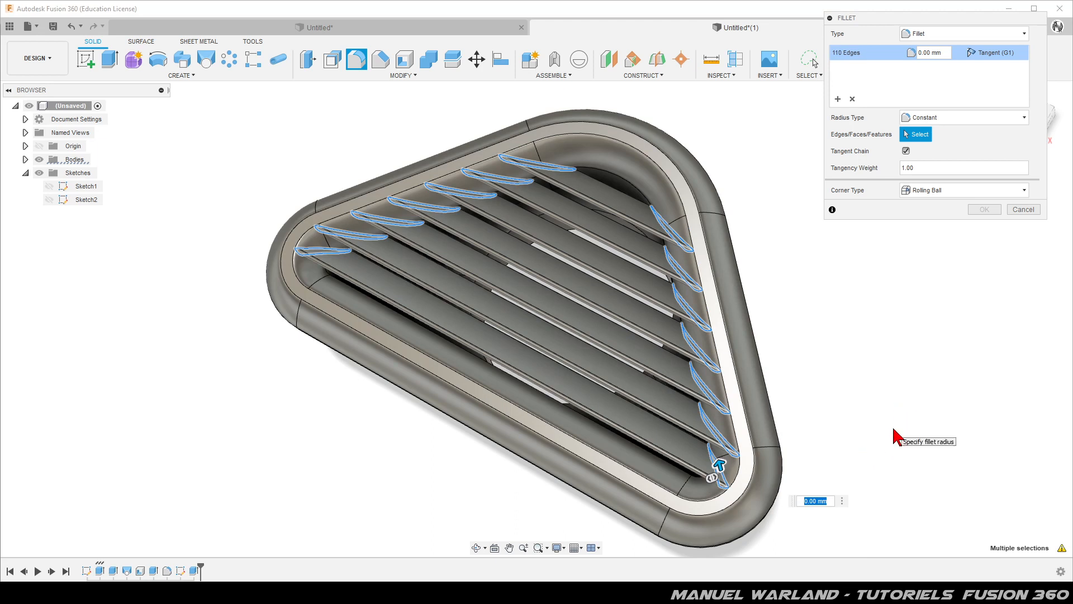
{"action": "type", "text": "0.5"}
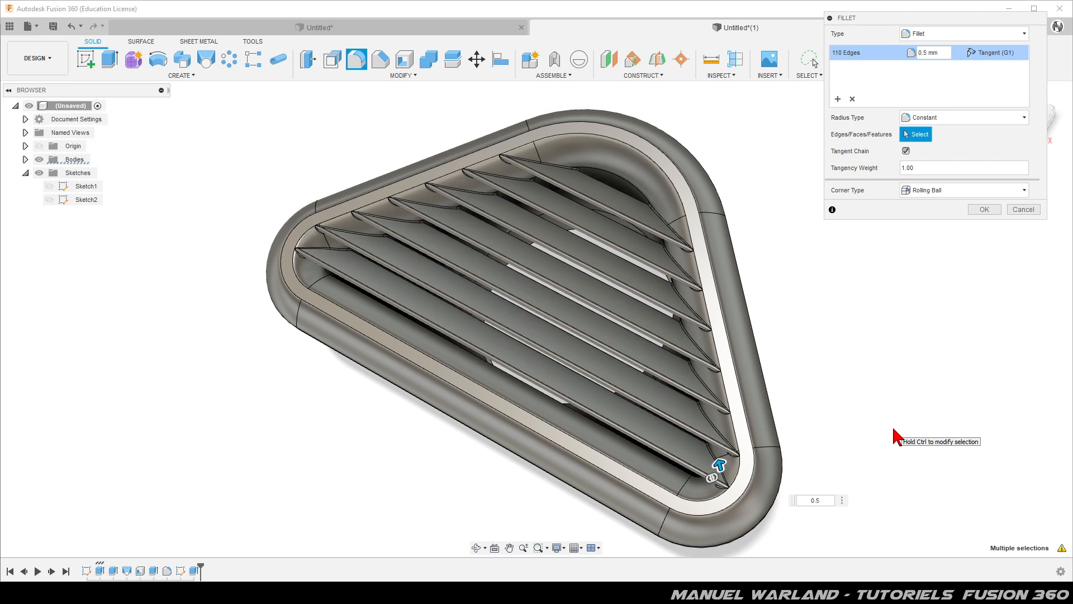
Step: Add a second 0.5 mm fillet set on the outer and inner rim edges of the round duct and apply the fillet
{"action": "left_click", "coordinate": [838, 99]}
{"action": "middle_click_drag", "start_coordinate": [826, 292], "coordinate": [714, 279], "text": "shift"}
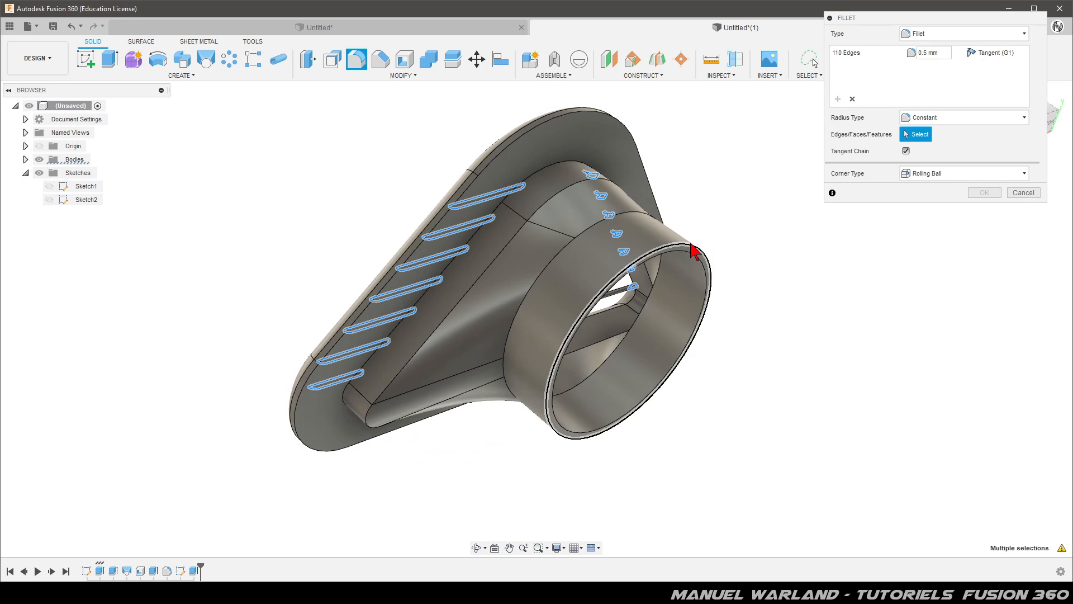
{"action": "left_click", "coordinate": [692, 247]}
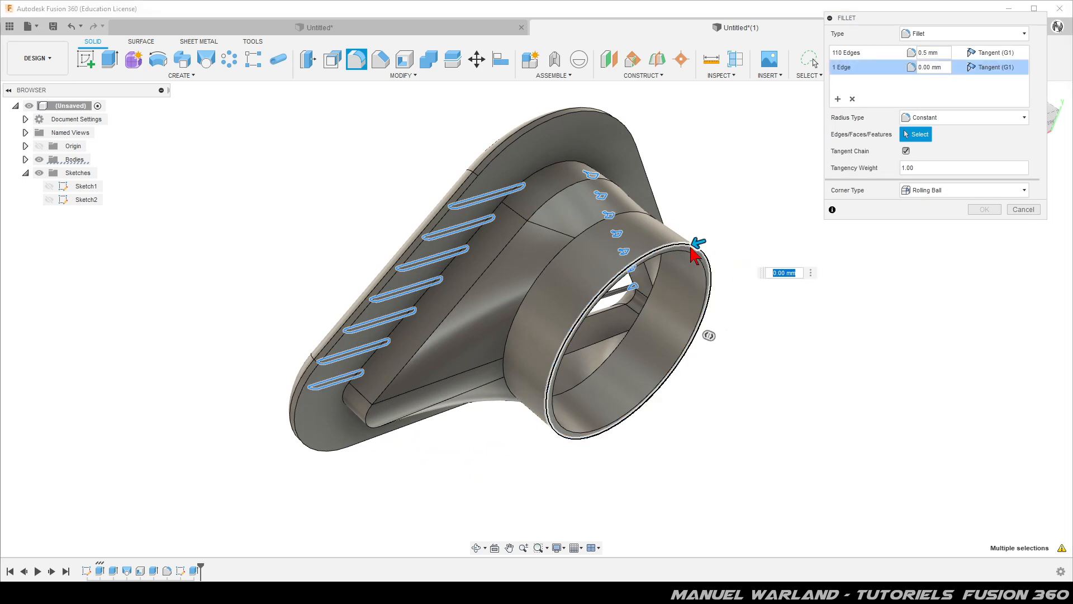
{"action": "left_click", "coordinate": [693, 258]}
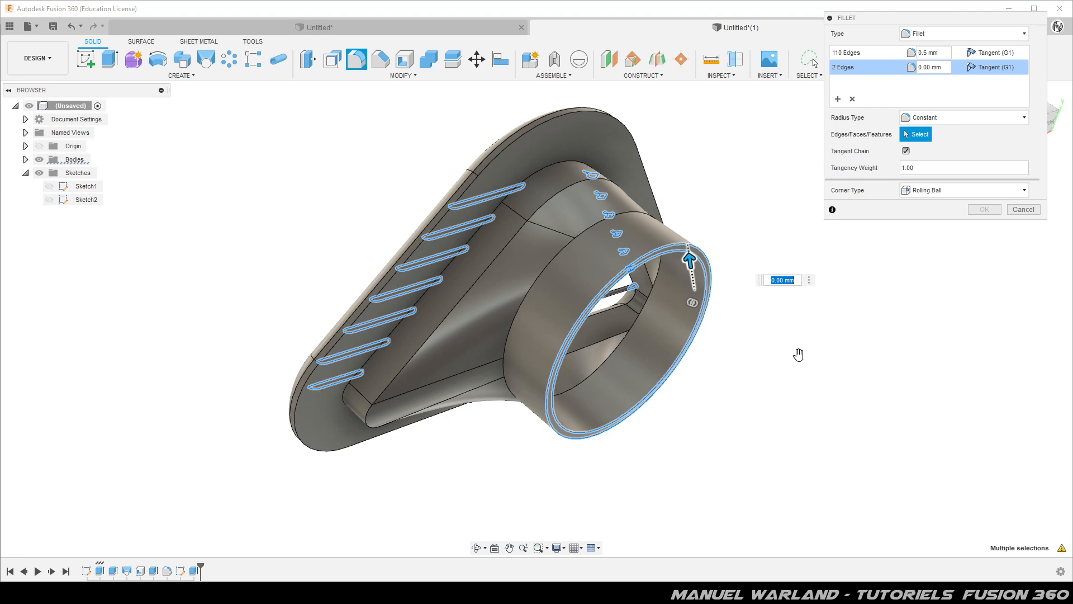
{"action": "type", "text": "0.5"}
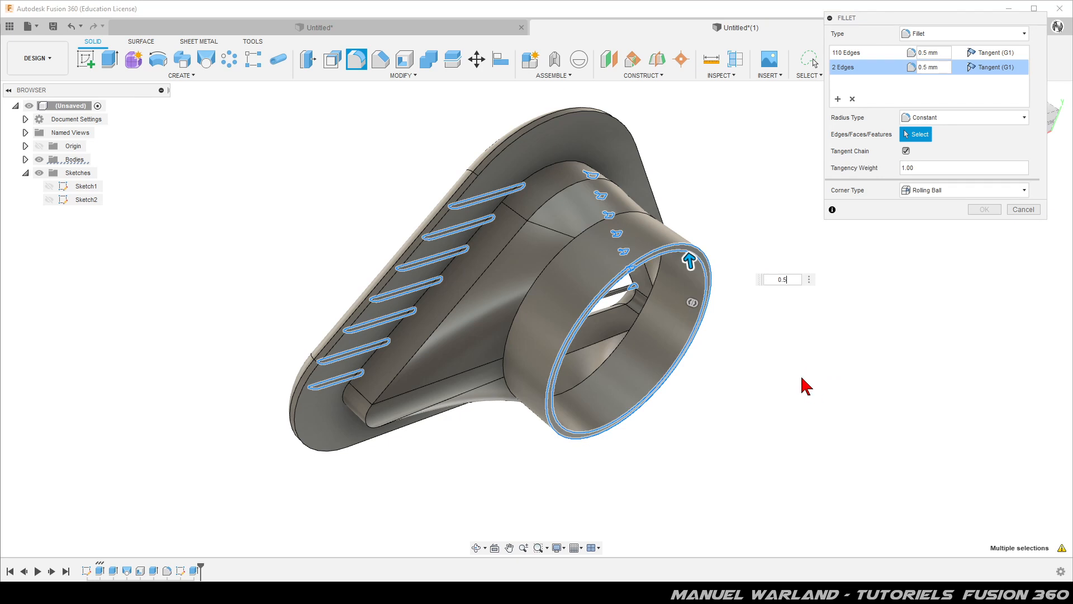
{"action": "middle_click_drag", "start_coordinate": [728, 446], "coordinate": [813, 447], "text": "shift"}
{"action": "left_click", "coordinate": [998, 209]}
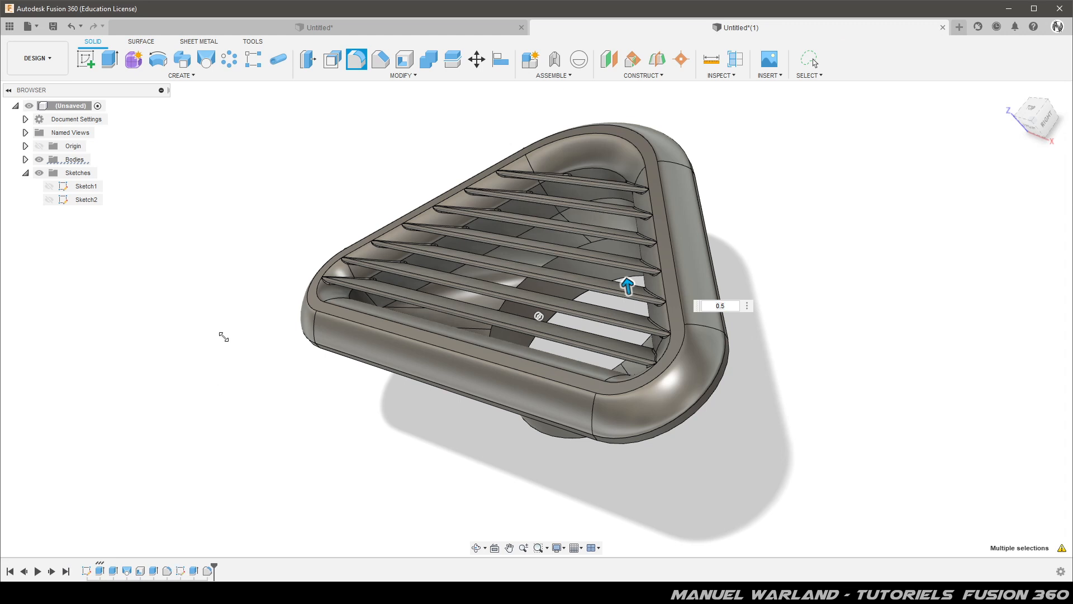
{"action": "key", "text": "Return"}
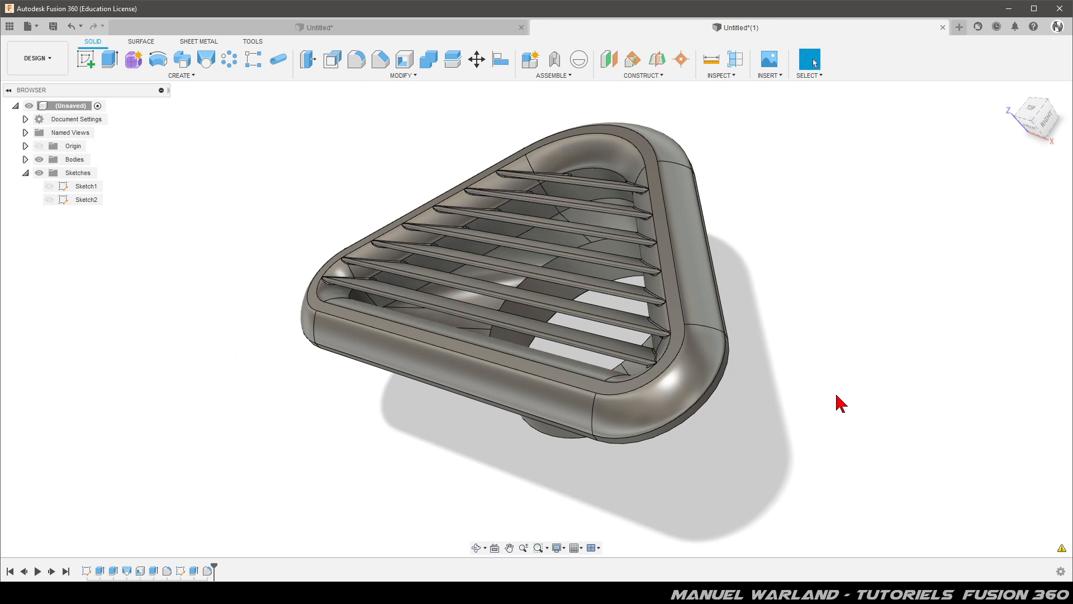
{"action": "middle_click_drag", "start_coordinate": [748, 438], "coordinate": [718, 469], "text": "shift"}
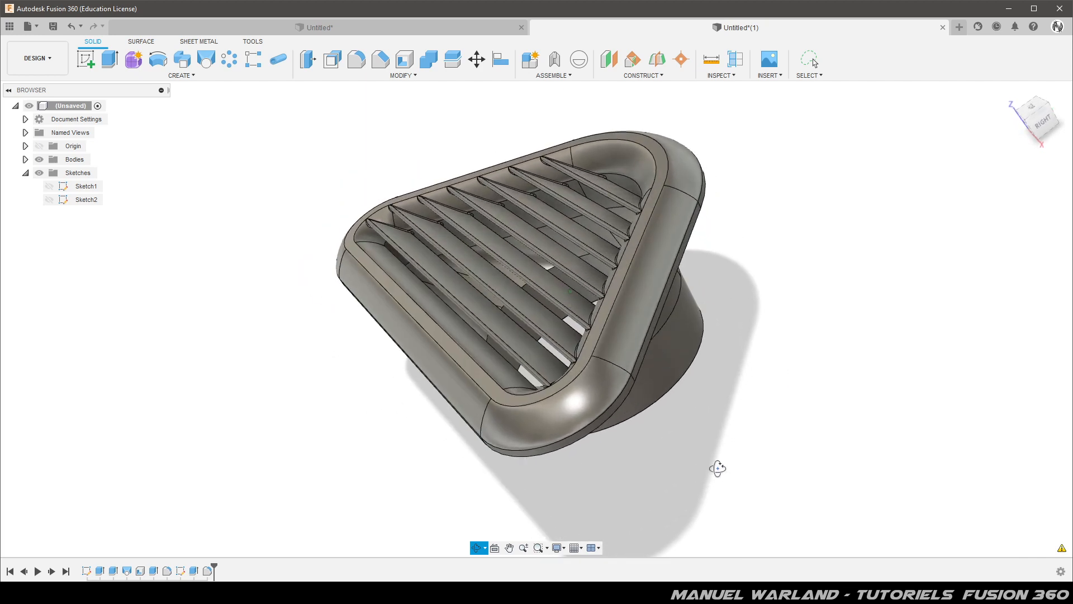
{"action": "key", "text": "Escape"}
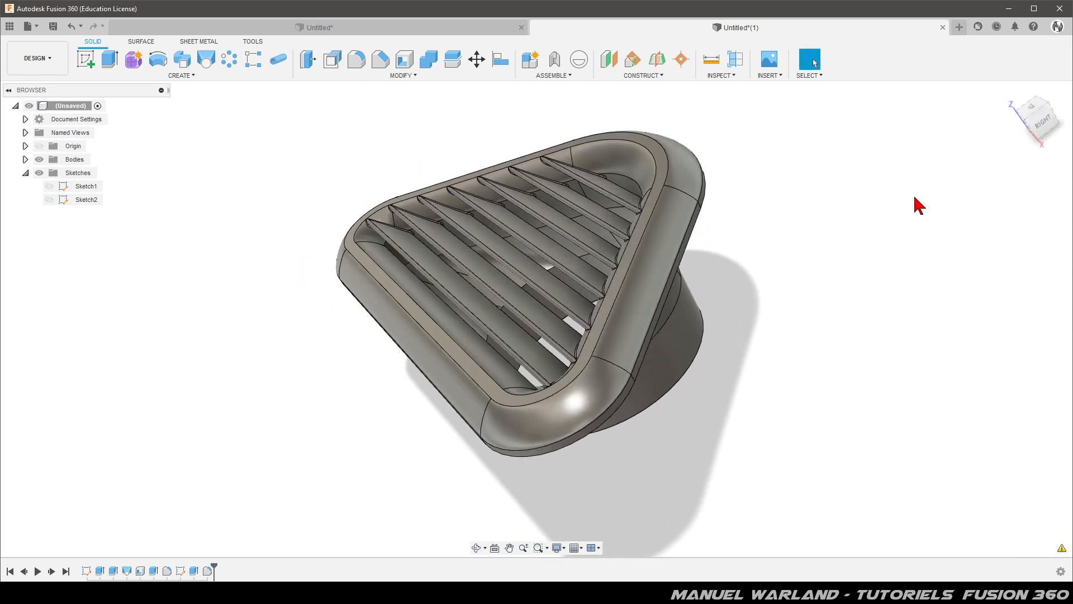